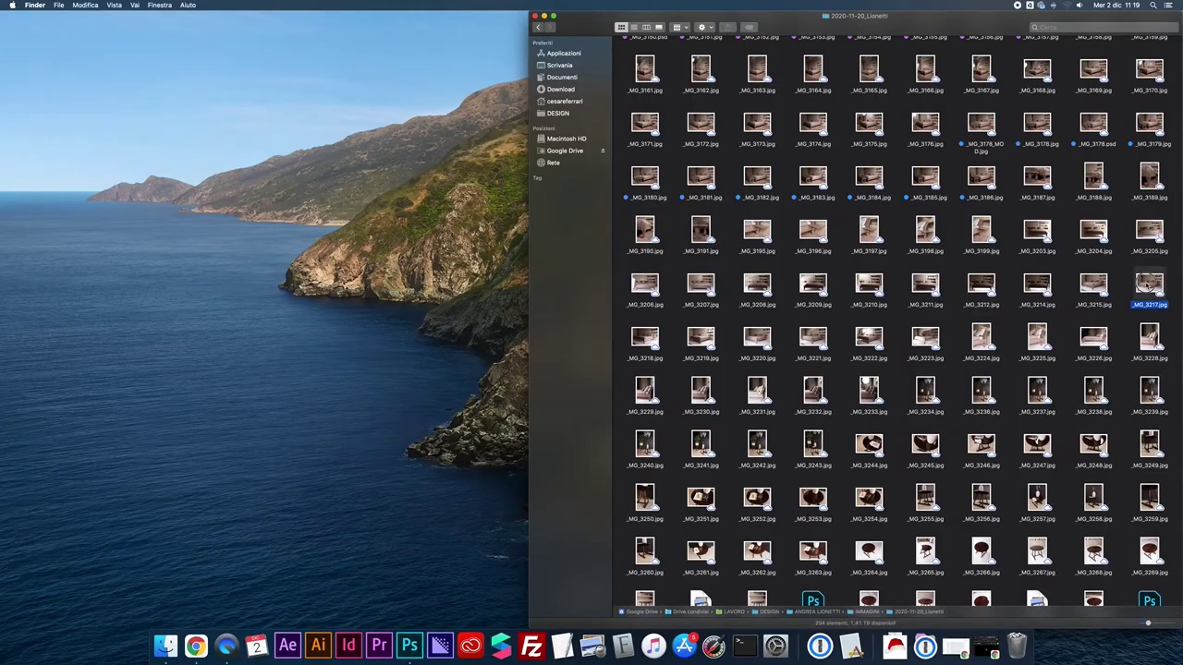
- Open _MG_3217.jpg in Photoshop, keeping its embedded colour profile
{"action": "left_click_drag", "start_coordinate": [1149, 282], "coordinate": [410, 645]}
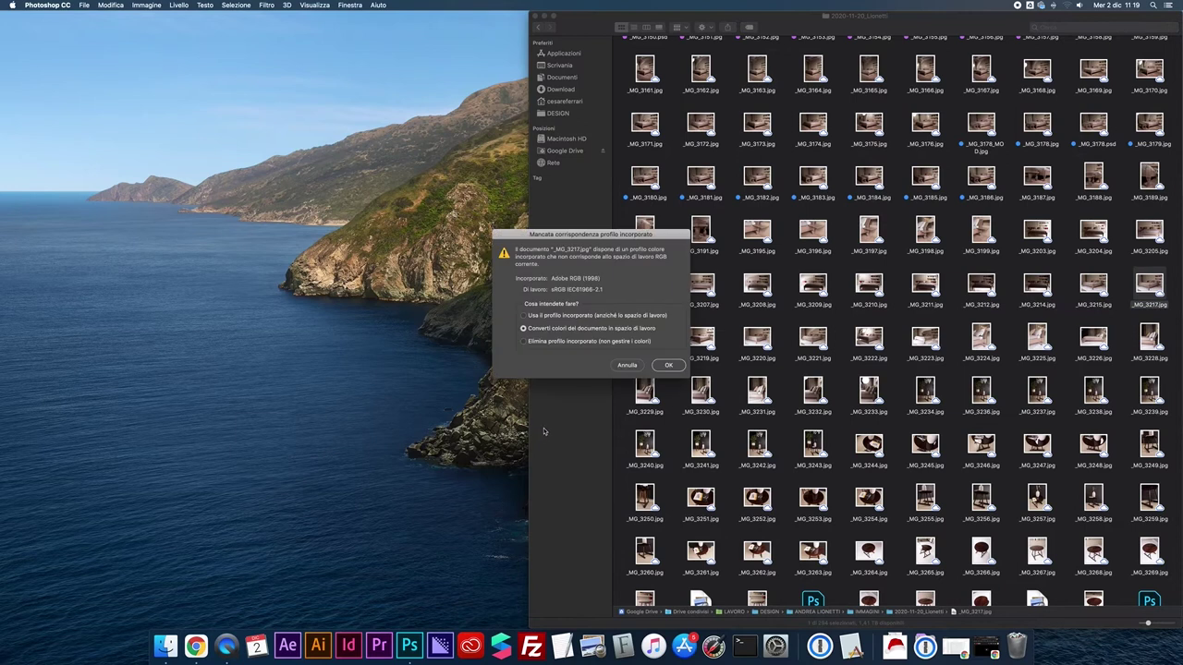
{"action": "left_click", "coordinate": [546, 316]}
{"action": "left_click", "coordinate": [669, 365]}
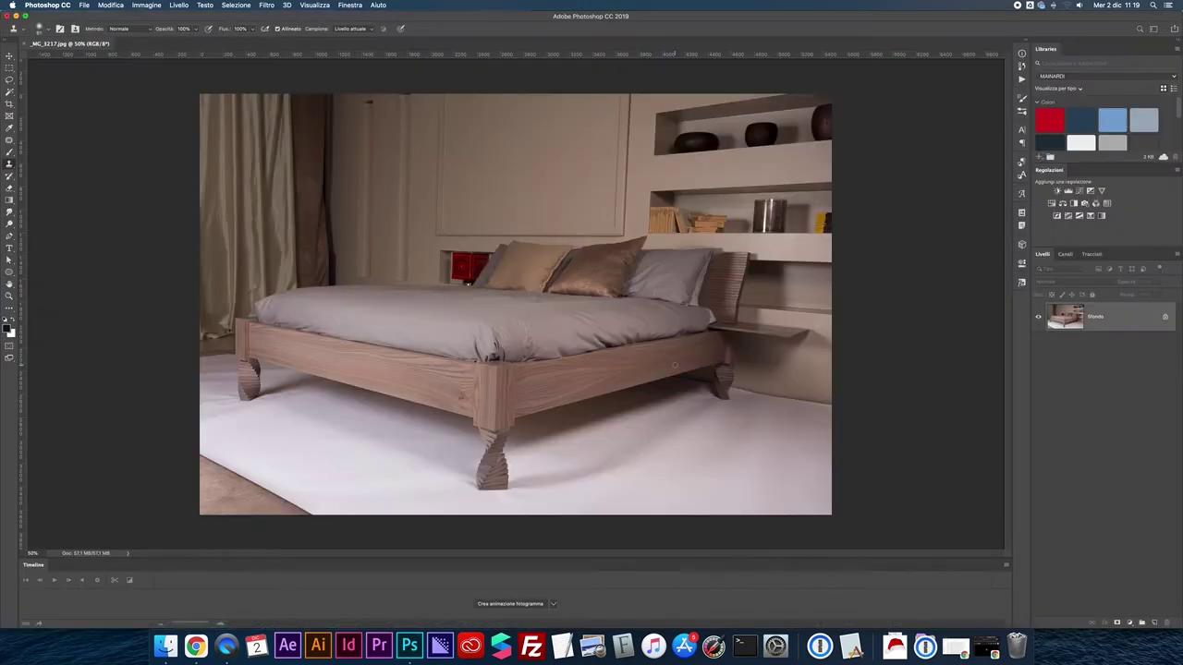
- Select the shots from _MG_3218 onward in Finder and place them into the open photo
{"action": "left_click", "coordinate": [165, 645]}
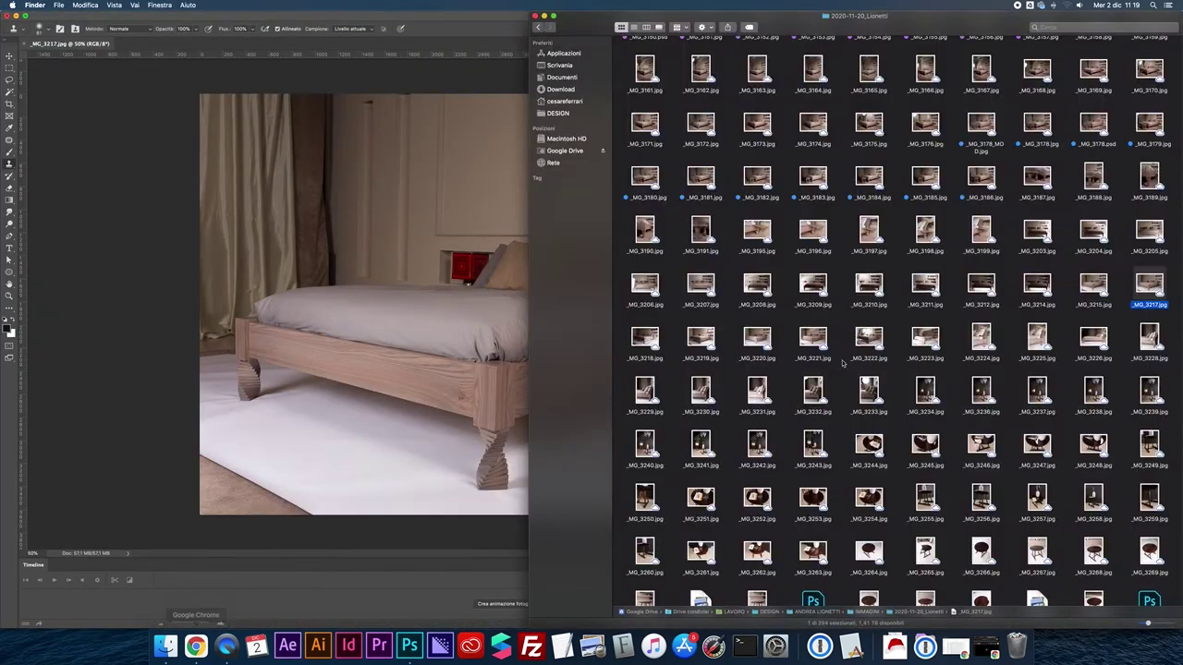
{"action": "mouse_move", "coordinate": [650, 320]}
{"action": "left_mouse_down"}
{"action": "mouse_move", "coordinate": [793, 344]}
{"action": "mouse_move", "coordinate": [933, 344]}
{"action": "left_mouse_up"}
{"action": "left_click_drag", "start_coordinate": [601, 323], "coordinate": [437, 239]}
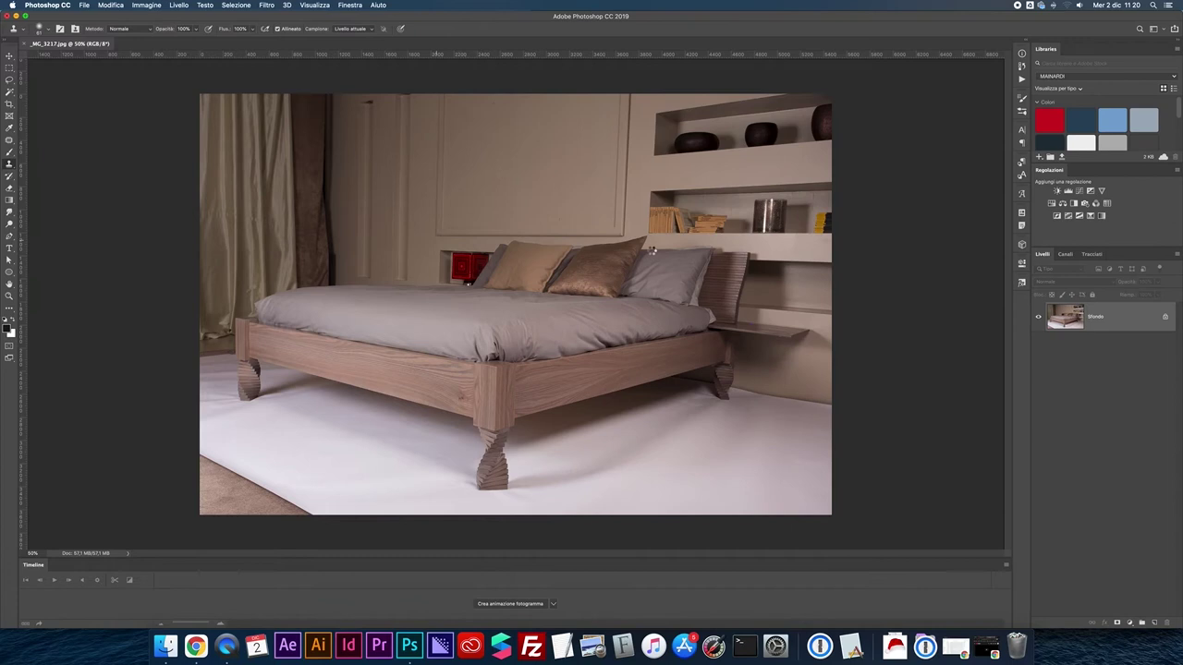
- Commit each placed image, _MG_3218 through _MG_3223
{"action": "key", "text": "Return"}
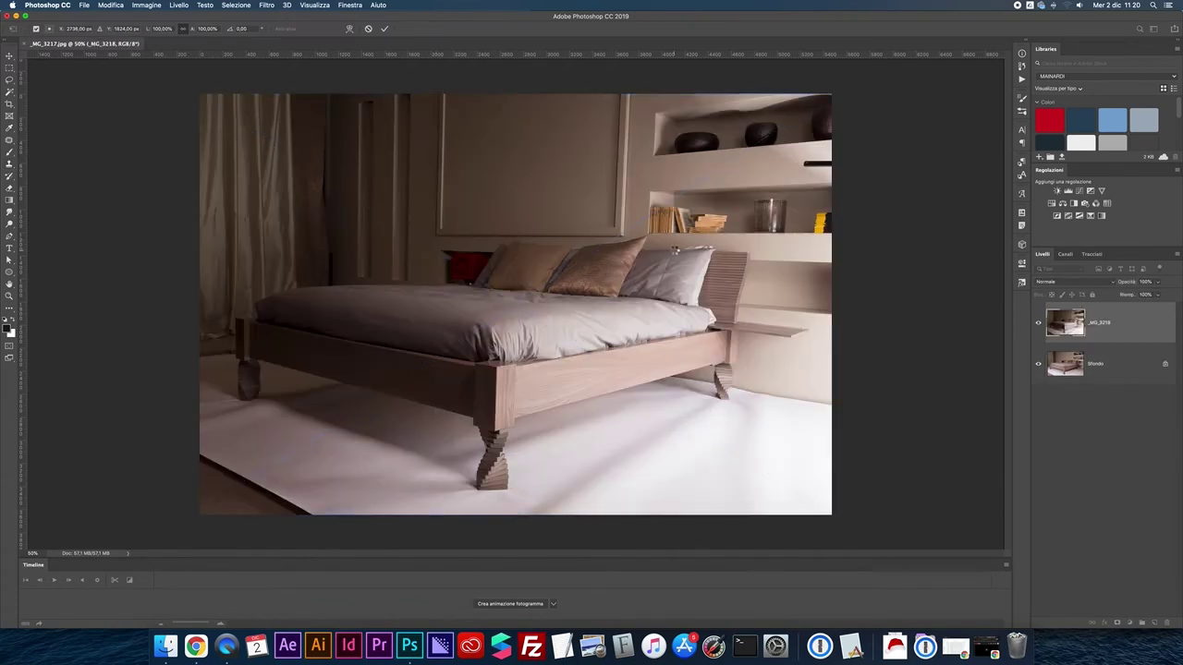
{"action": "key", "text": "Return"}
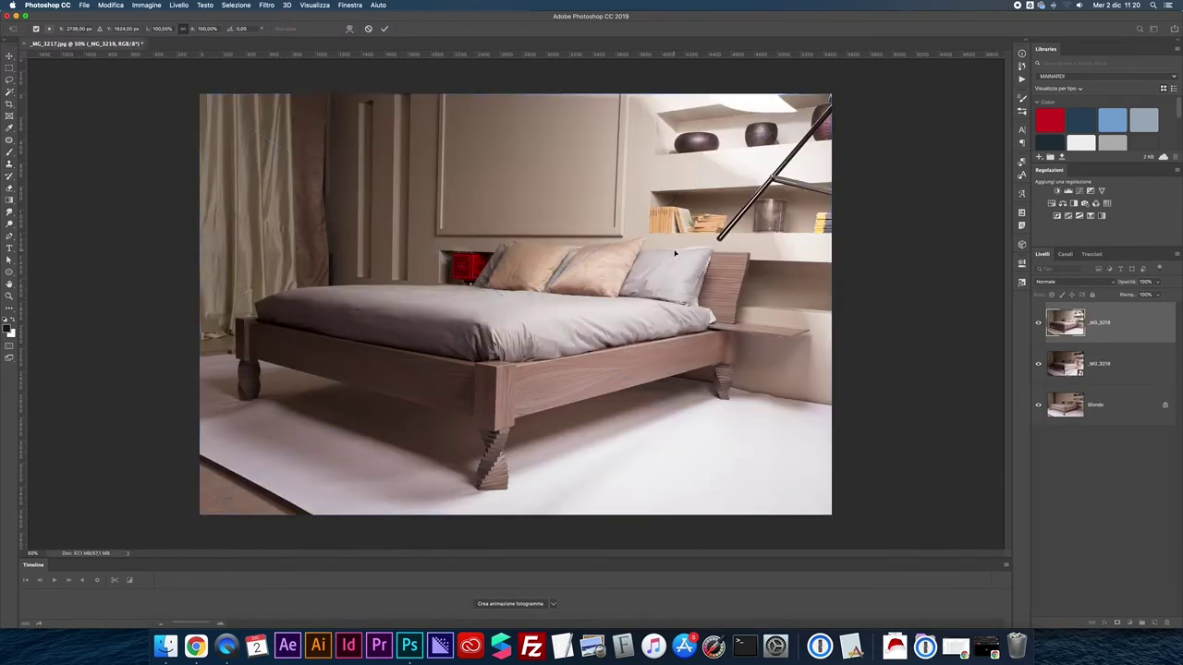
{"action": "key", "text": "Return"}
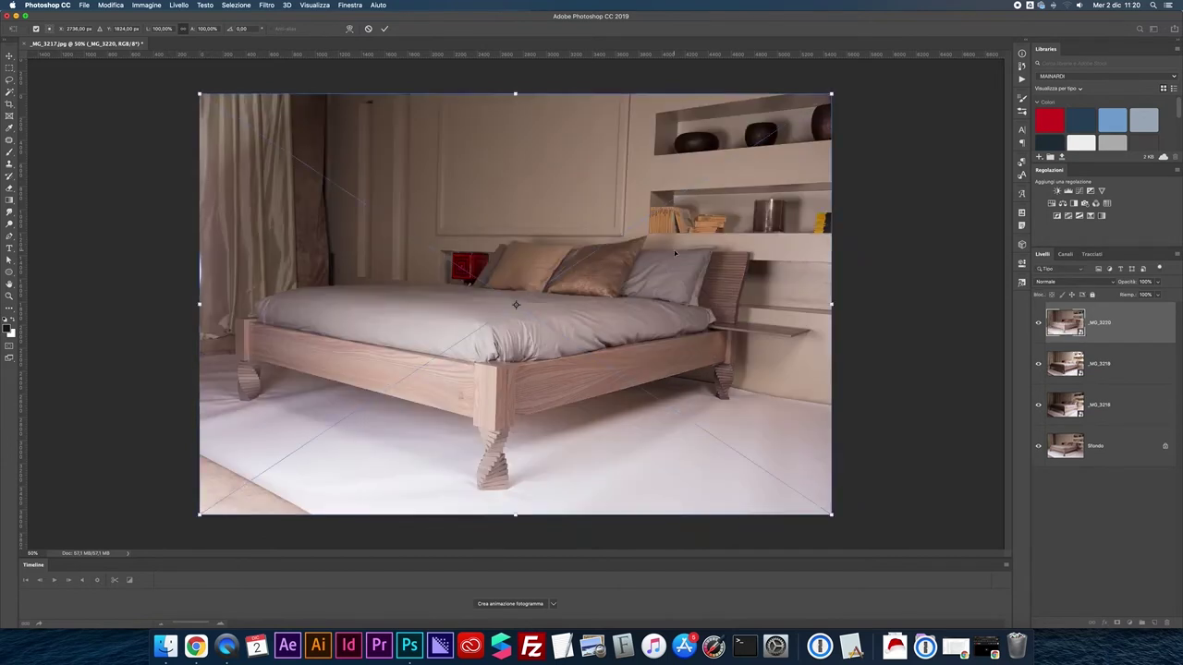
{"action": "key", "text": "Return"}
{"action": "key", "text": "Return"}
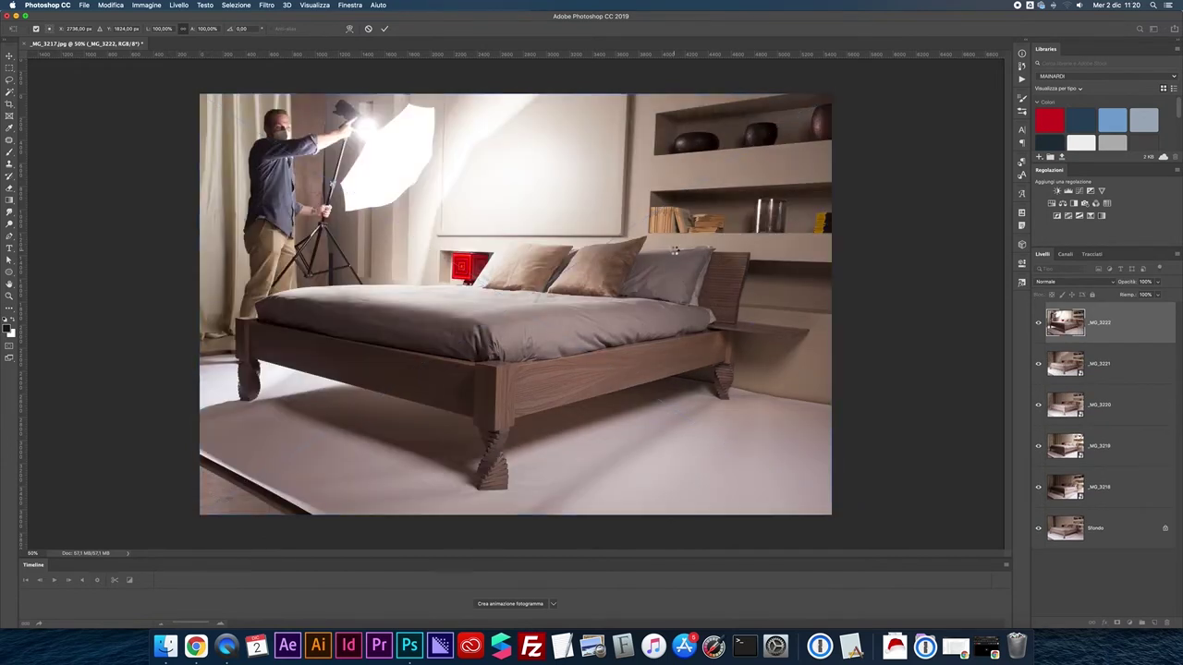
{"action": "key", "text": "Return"}
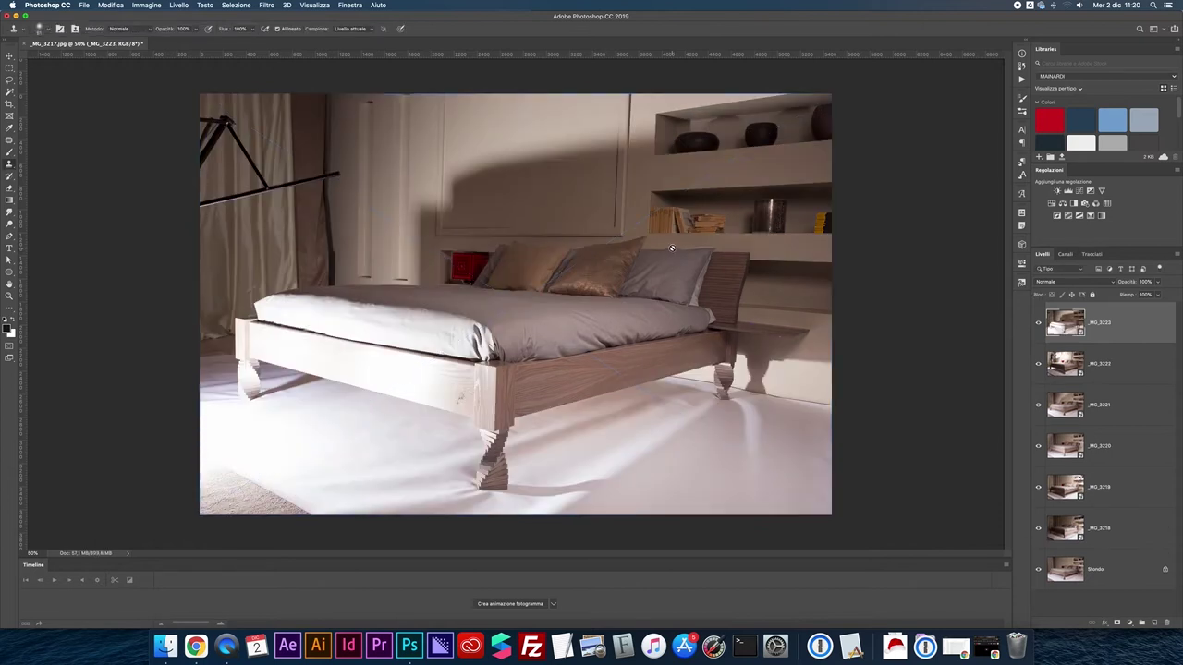
- Select the placed layers _MG_3218 to _MG_3222 and rasterize them, then clear the selection
{"action": "key", "text": "v"}
{"action": "left_click", "coordinate": [1067, 529], "text": "shift"}
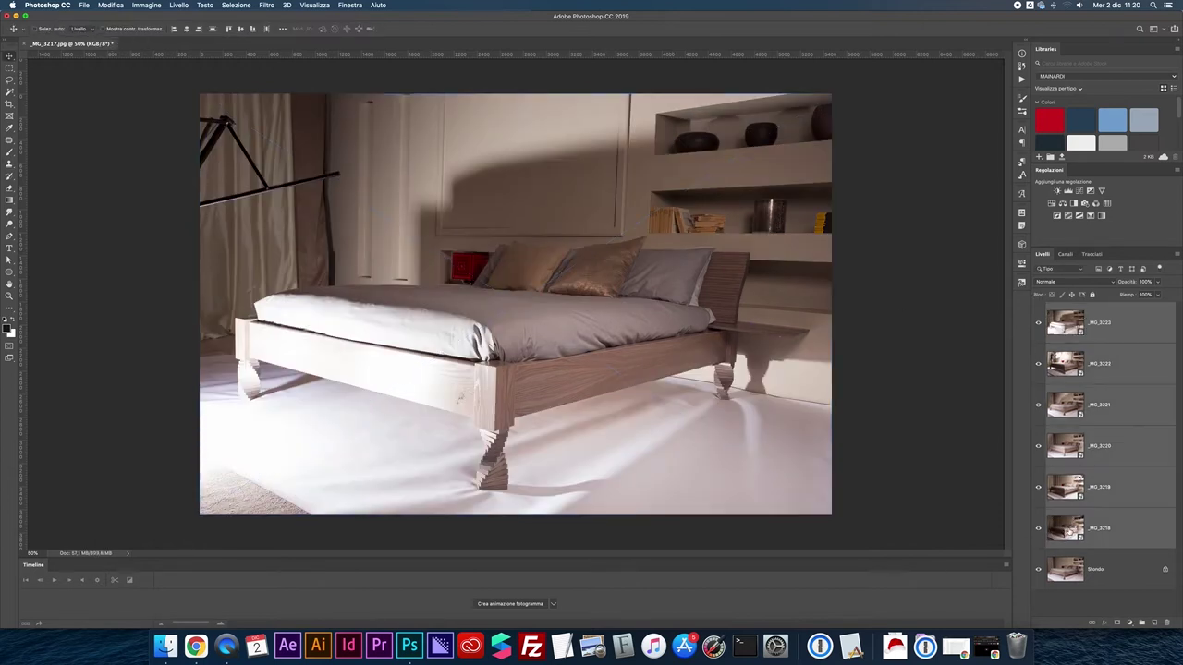
{"action": "right_click", "coordinate": [1096, 529]}
{"action": "left_click", "coordinate": [996, 386]}
{"action": "key", "text": "ctrl+a"}
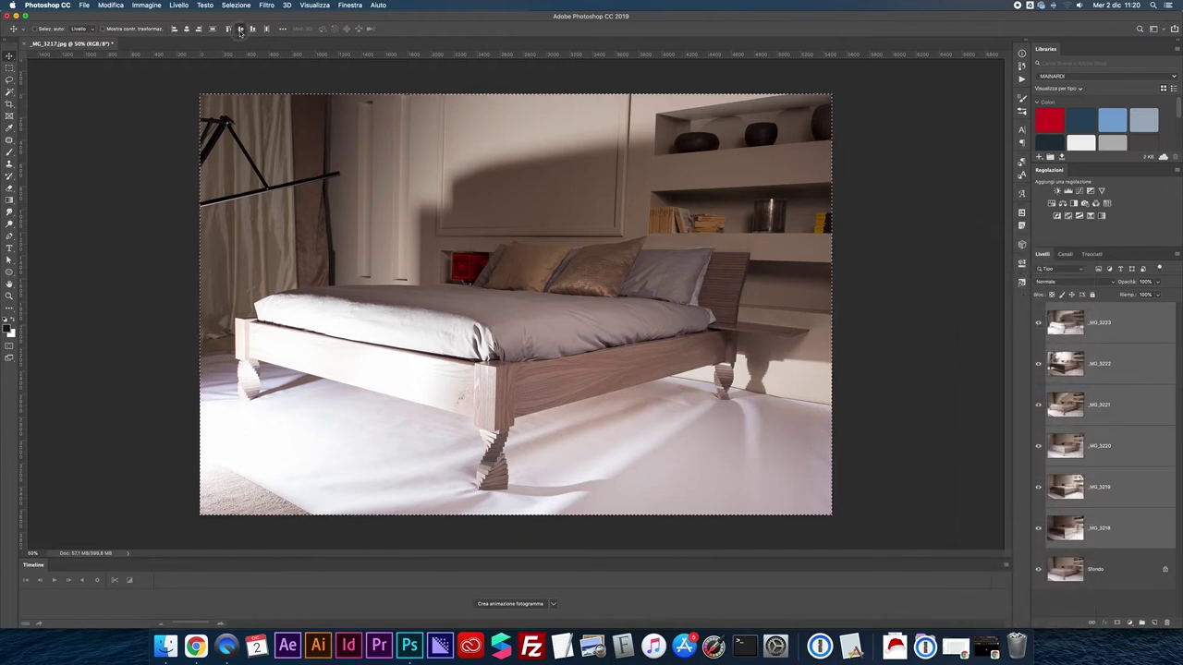
{"action": "key", "text": "ctrl+d"}
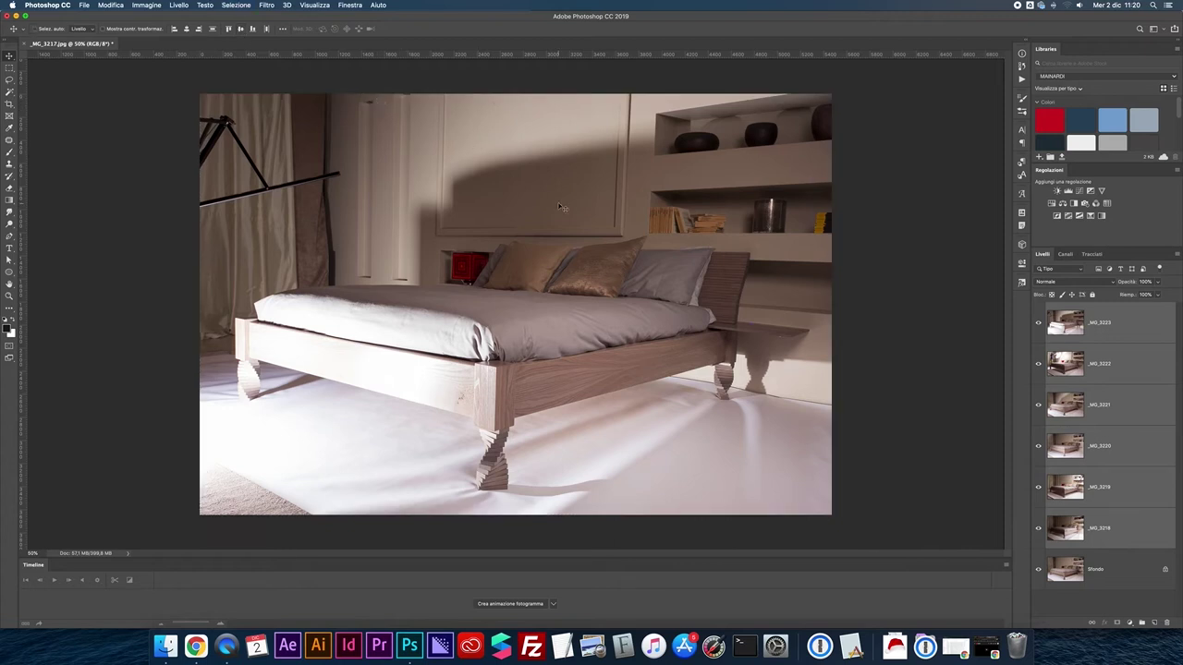
- Hide the upper shots, unlock Sfondo into Livello 0, and make _MG_3218 the active layer
{"action": "left_click", "coordinate": [1038, 569], "text": "alt"}
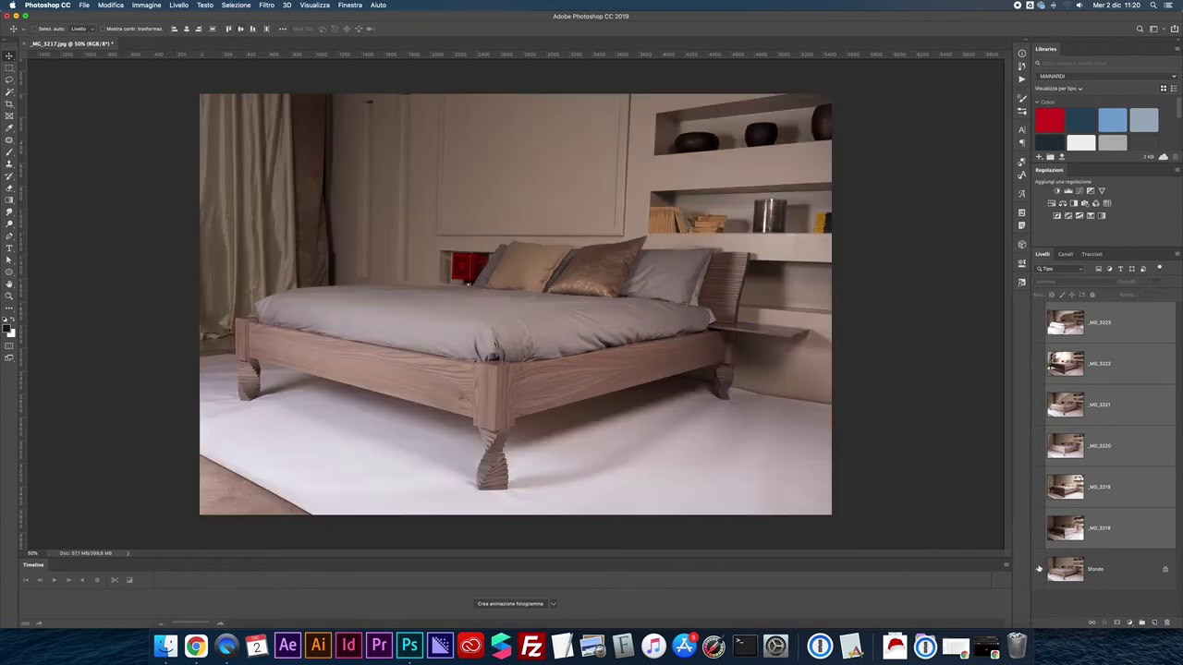
{"action": "left_click", "coordinate": [1166, 571]}
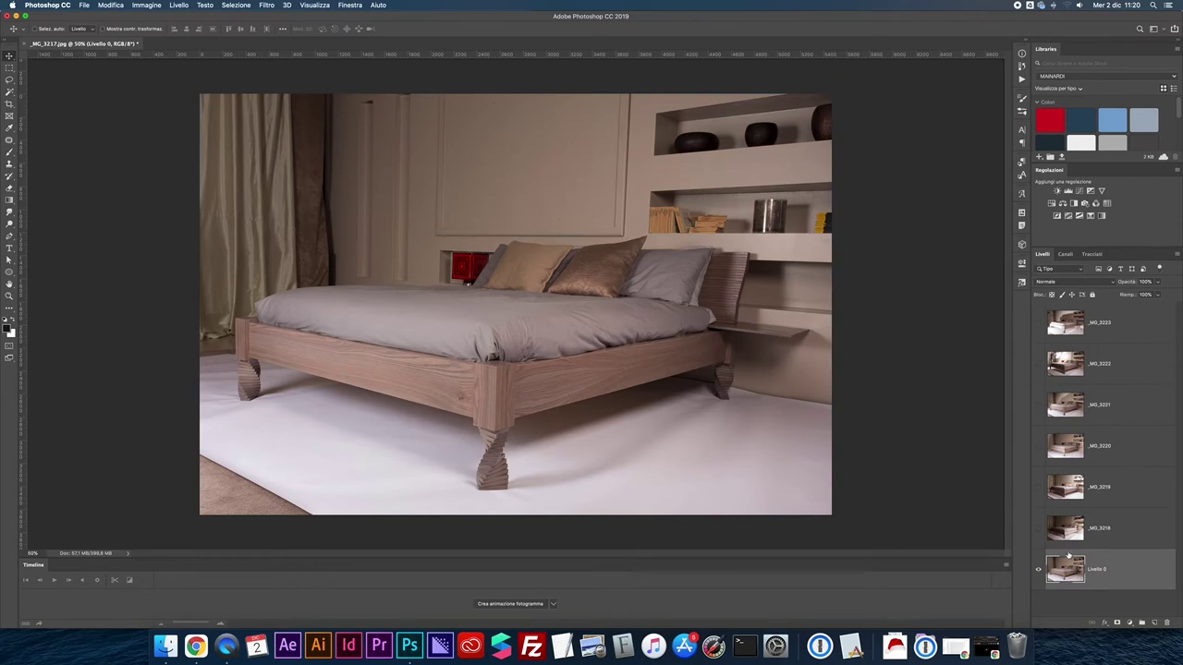
{"action": "left_click", "coordinate": [1039, 529]}
{"action": "left_click", "coordinate": [1039, 529]}
{"action": "left_click", "coordinate": [1039, 529]}
{"action": "left_click", "coordinate": [1063, 531]}
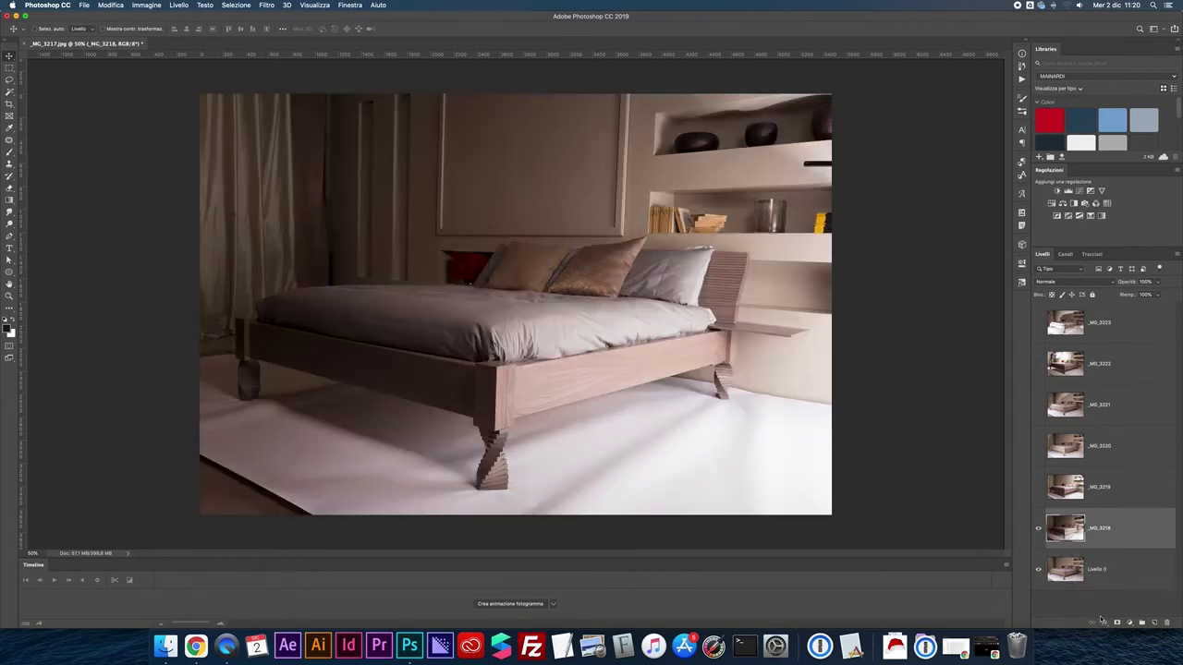
- Add a layer mask to _MG_3218 and gradient-blend it from the floor up to the pillows
{"action": "left_click", "coordinate": [1117, 625]}
{"action": "key", "text": "g"}
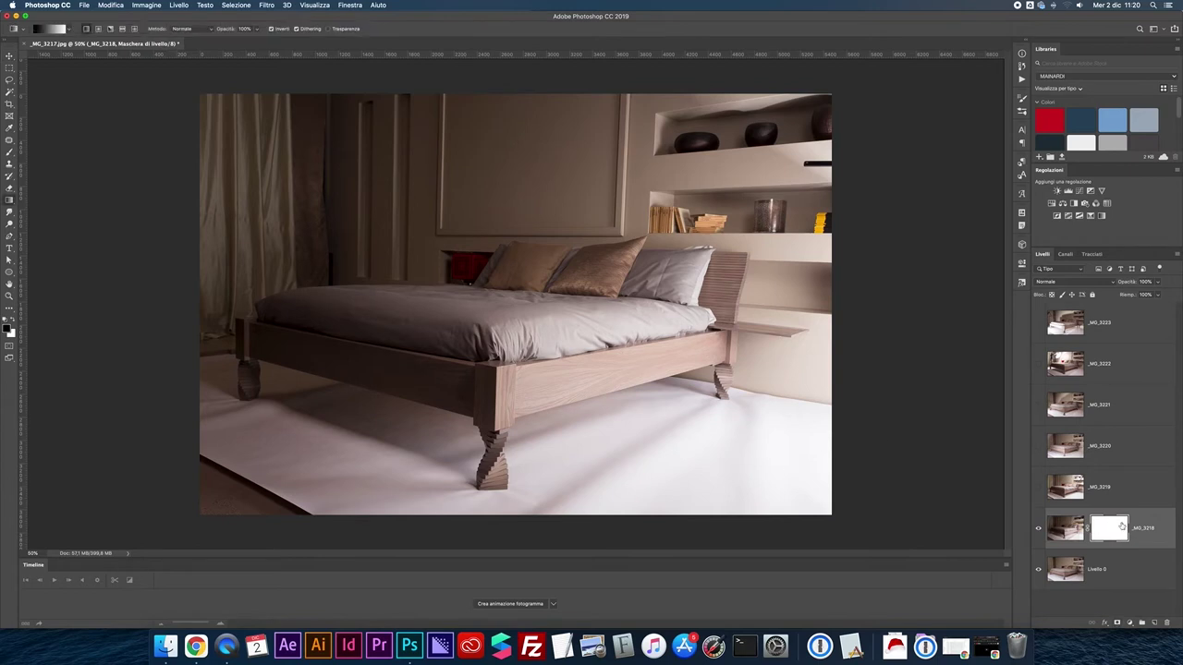
{"action": "left_click_drag", "start_coordinate": [645, 359], "coordinate": [749, 409]}
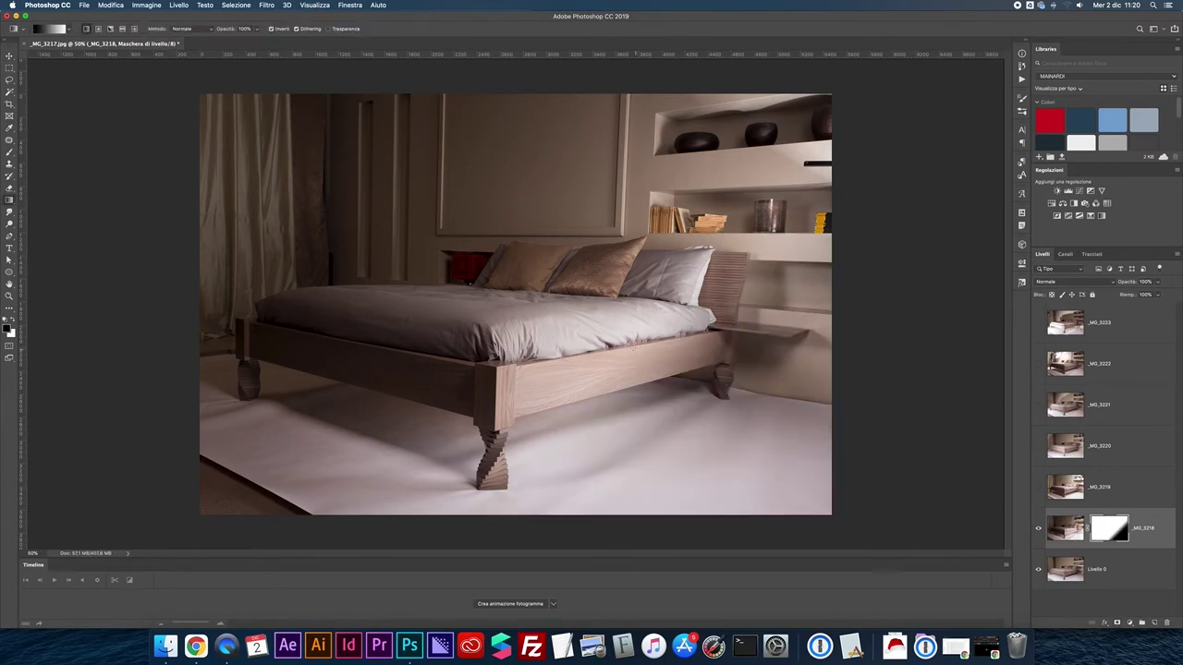
{"action": "left_click_drag", "start_coordinate": [670, 320], "coordinate": [601, 308]}
{"action": "mouse_move", "coordinate": [739, 428]}
{"action": "left_mouse_down"}
{"action": "mouse_move", "coordinate": [610, 327]}
{"action": "mouse_move", "coordinate": [716, 418]}
{"action": "mouse_move", "coordinate": [602, 273]}
{"action": "left_mouse_up"}
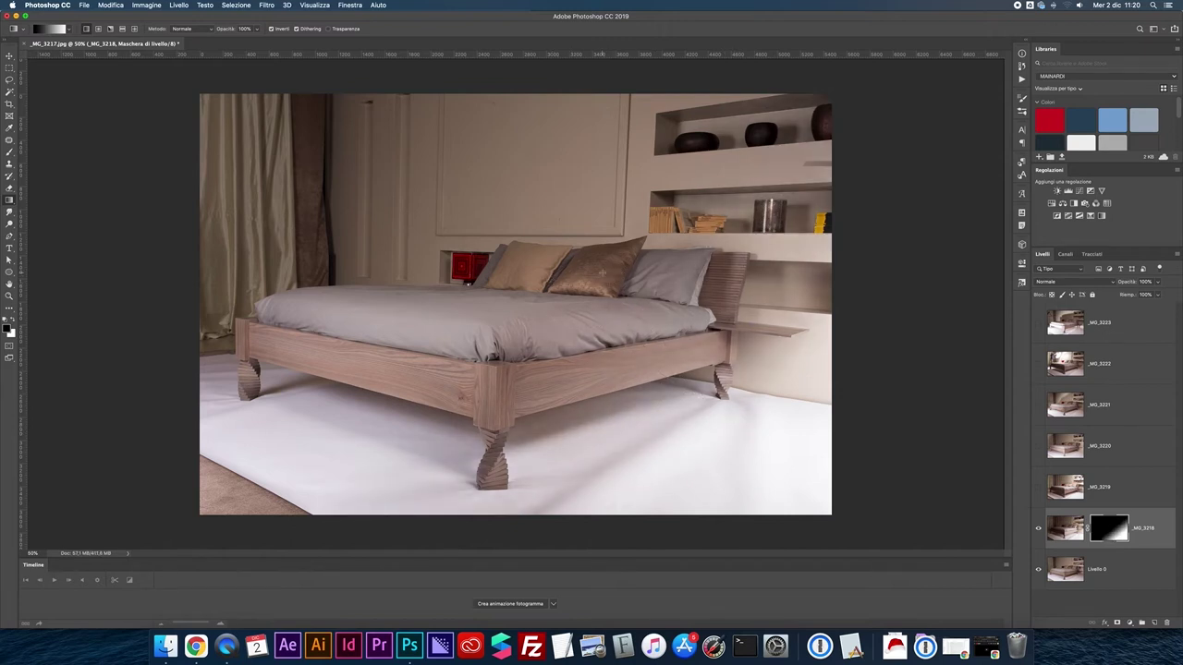
{"action": "left_click_drag", "start_coordinate": [703, 428], "coordinate": [570, 268]}
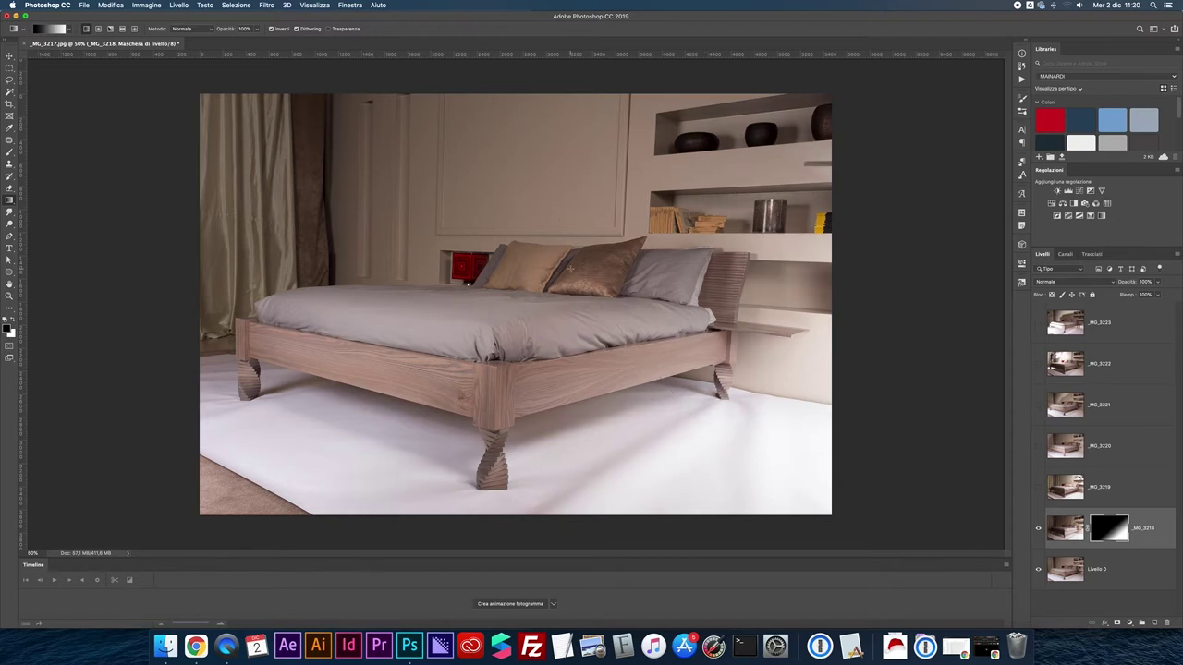
- Compare the blend and refine the _MG_3218 mask gradient across the middle
{"action": "left_click", "coordinate": [1038, 530]}
{"action": "left_click", "coordinate": [1038, 531]}
{"action": "left_click", "coordinate": [1038, 531]}
{"action": "left_click_drag", "start_coordinate": [662, 470], "coordinate": [607, 369]}
{"action": "left_click_drag", "start_coordinate": [647, 435], "coordinate": [611, 363]}
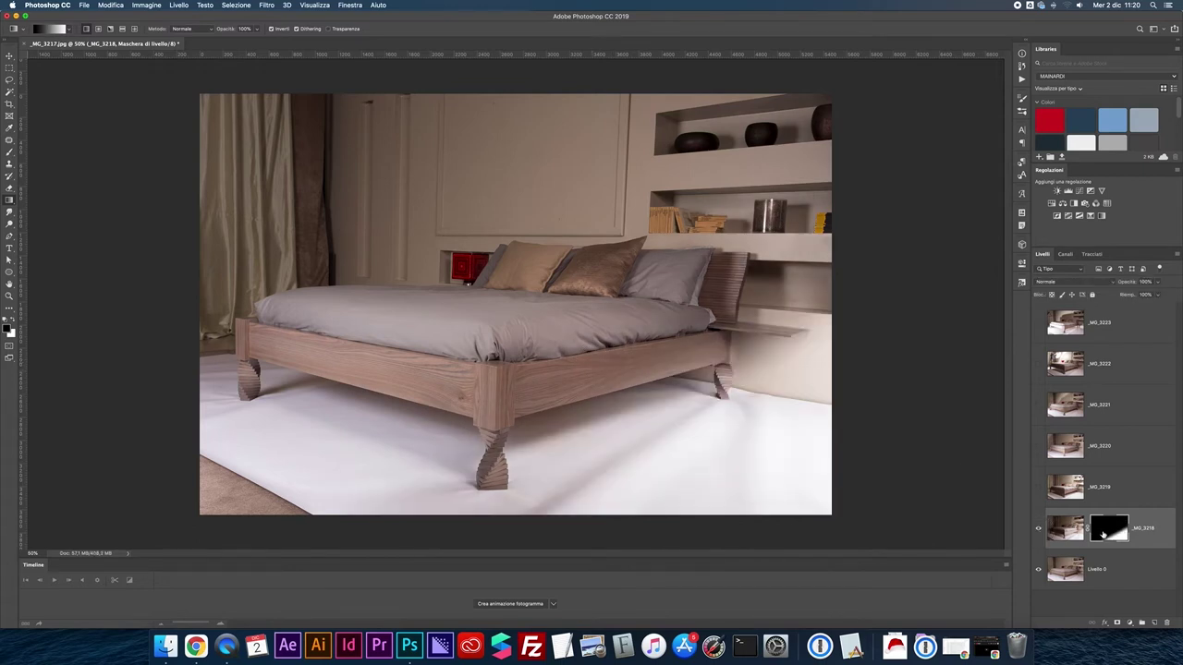
{"action": "left_click", "coordinate": [1103, 534], "text": "shift"}
{"action": "left_click", "coordinate": [1103, 534], "text": "shift"}
{"action": "left_click", "coordinate": [1063, 490]}
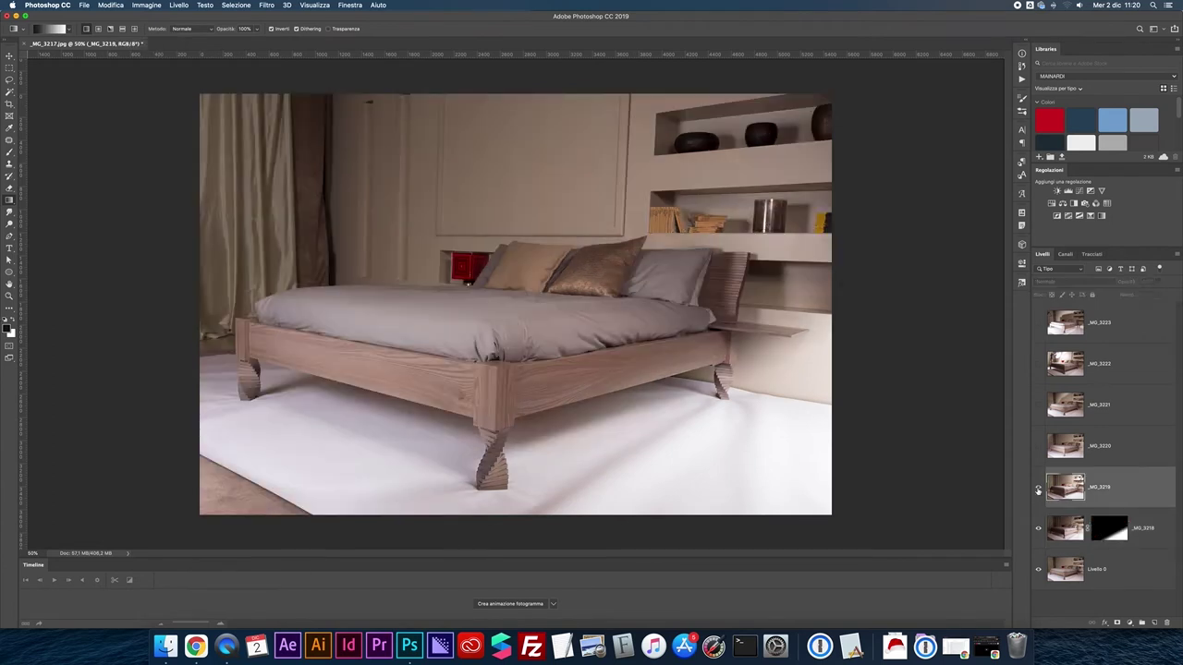
- Add a layer mask to _MG_3219 and gradient it to hide the lamp and balance floor brightness
{"action": "left_click", "coordinate": [1037, 489]}
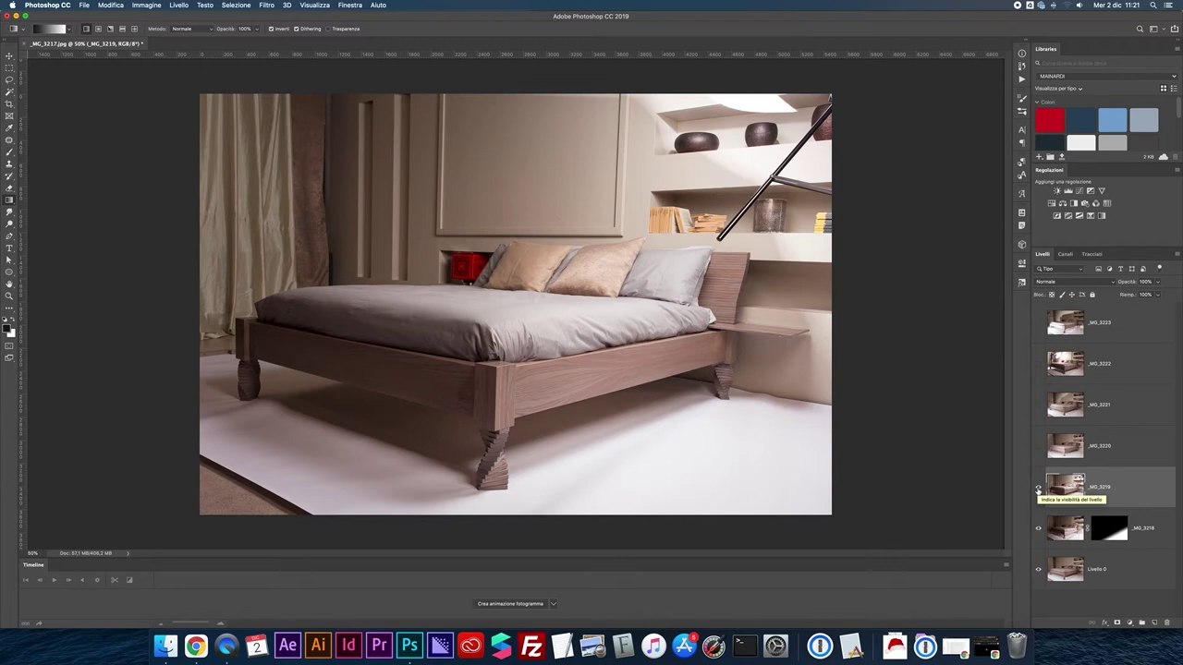
{"action": "left_click", "coordinate": [1038, 490]}
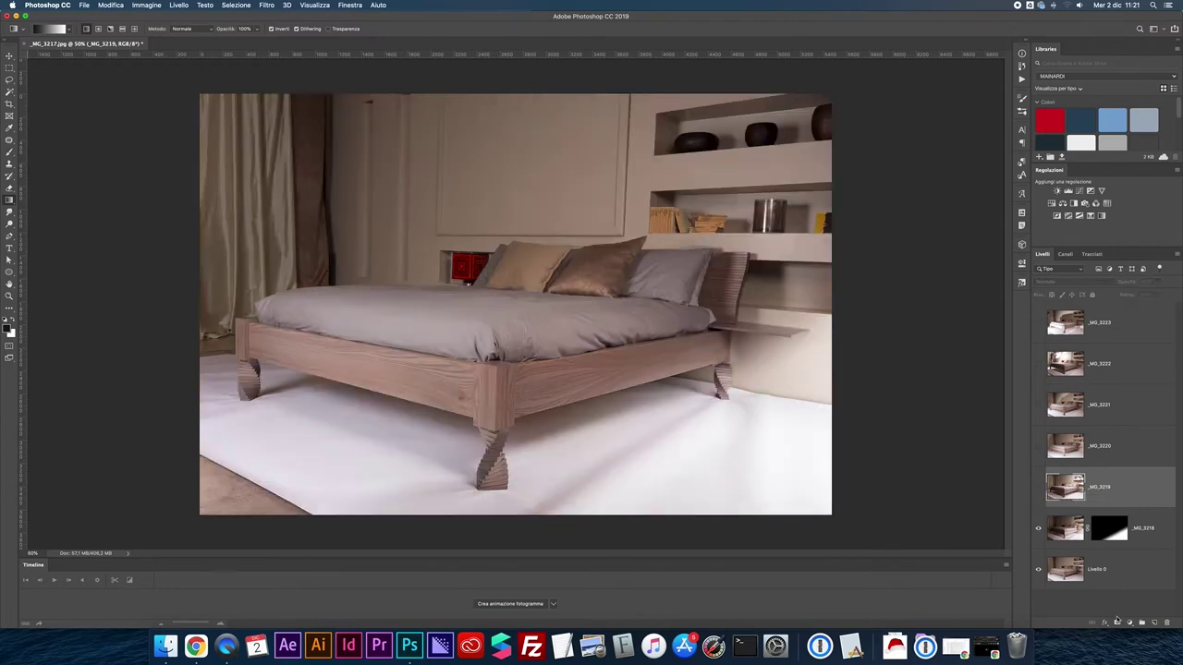
{"action": "left_click", "coordinate": [1116, 621]}
{"action": "left_click", "coordinate": [1038, 488]}
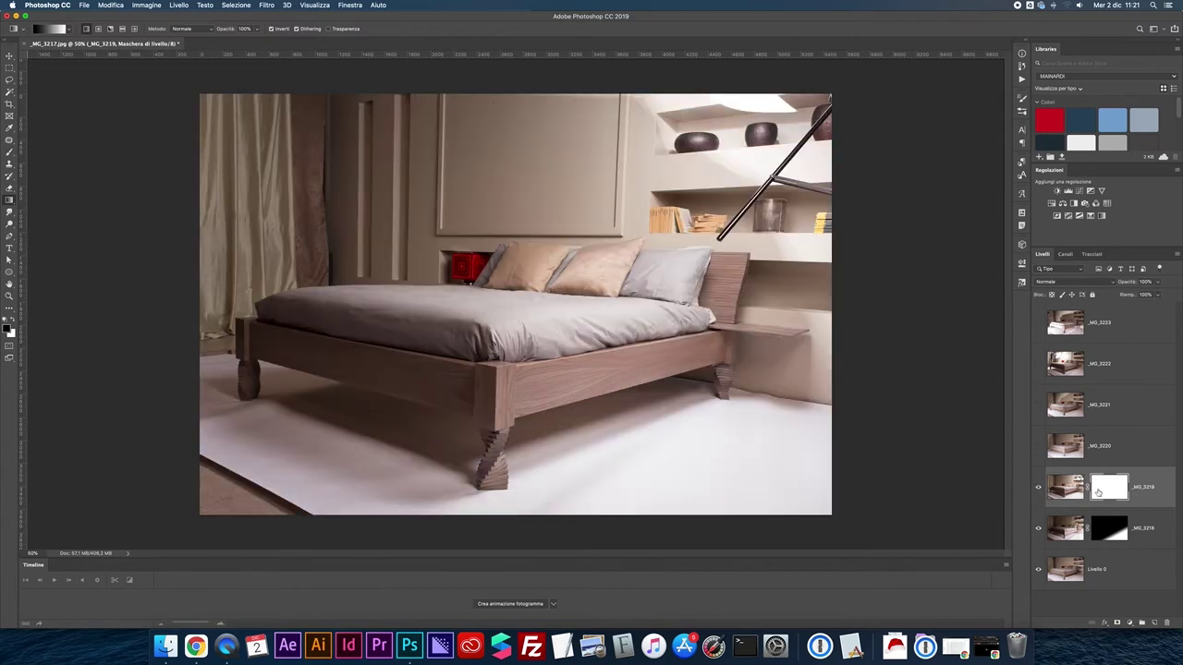
{"action": "left_click_drag", "start_coordinate": [734, 479], "coordinate": [467, 284]}
{"action": "left_click_drag", "start_coordinate": [689, 479], "coordinate": [598, 313]}
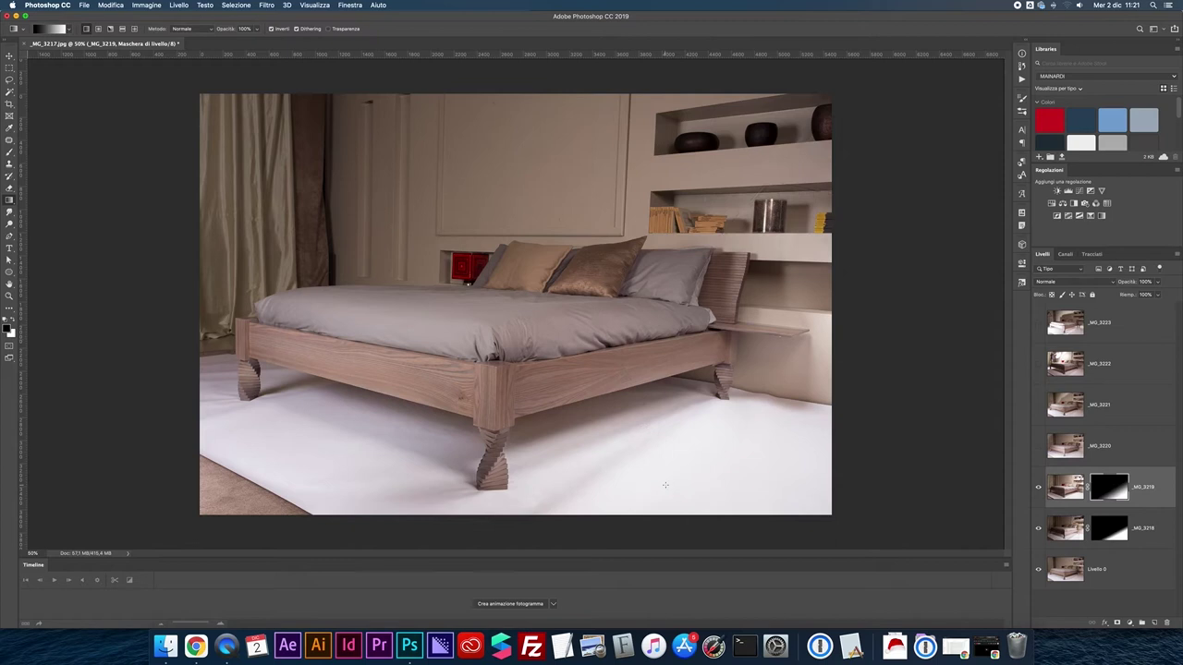
{"action": "left_click_drag", "start_coordinate": [665, 484], "coordinate": [627, 416]}
{"action": "left_click_drag", "start_coordinate": [641, 456], "coordinate": [623, 416]}
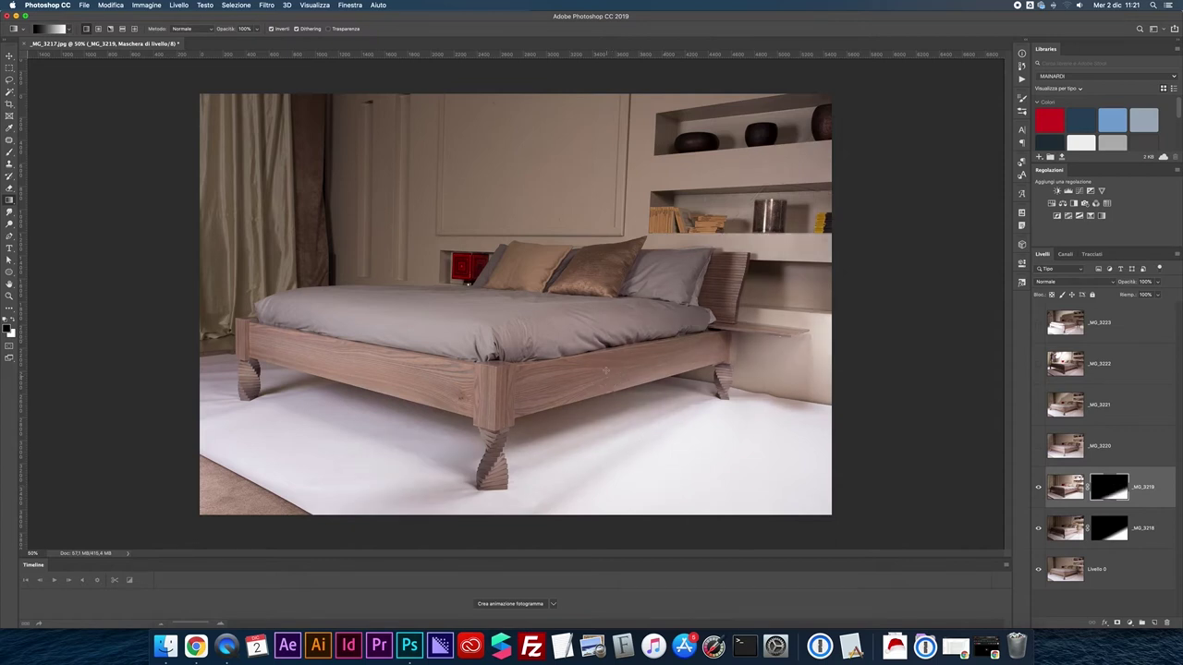
{"action": "left_click_drag", "start_coordinate": [671, 465], "coordinate": [634, 412]}
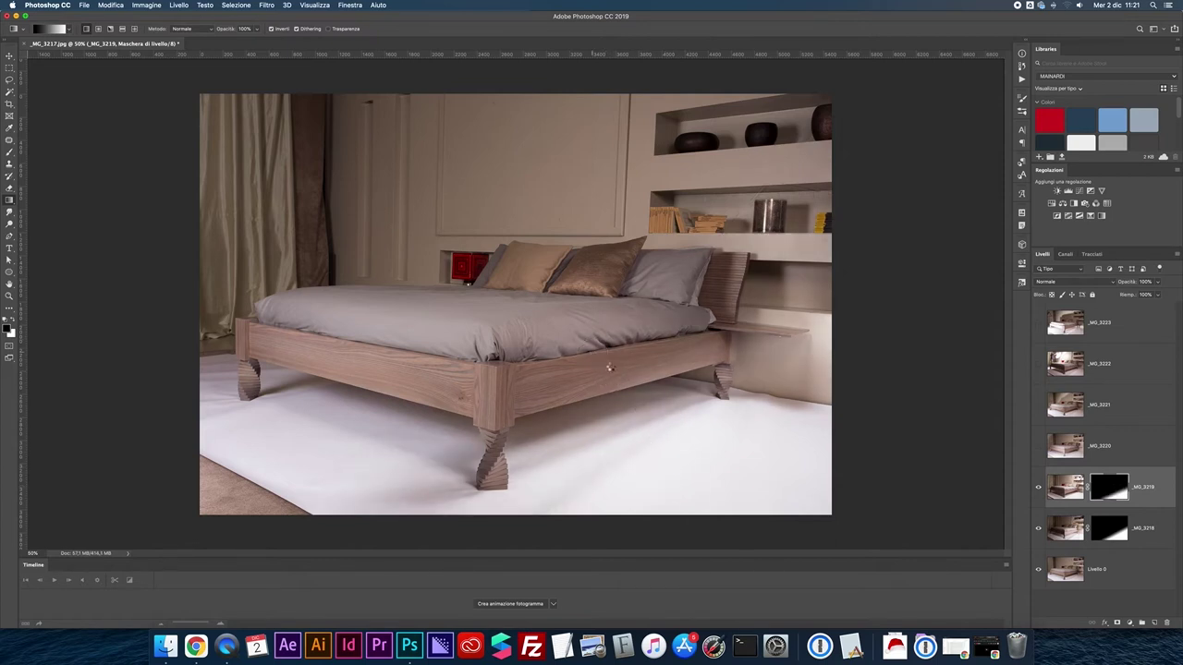
- Redraw the _MG_3218 mask gradient toward the shelves
{"action": "left_click", "coordinate": [1109, 528]}
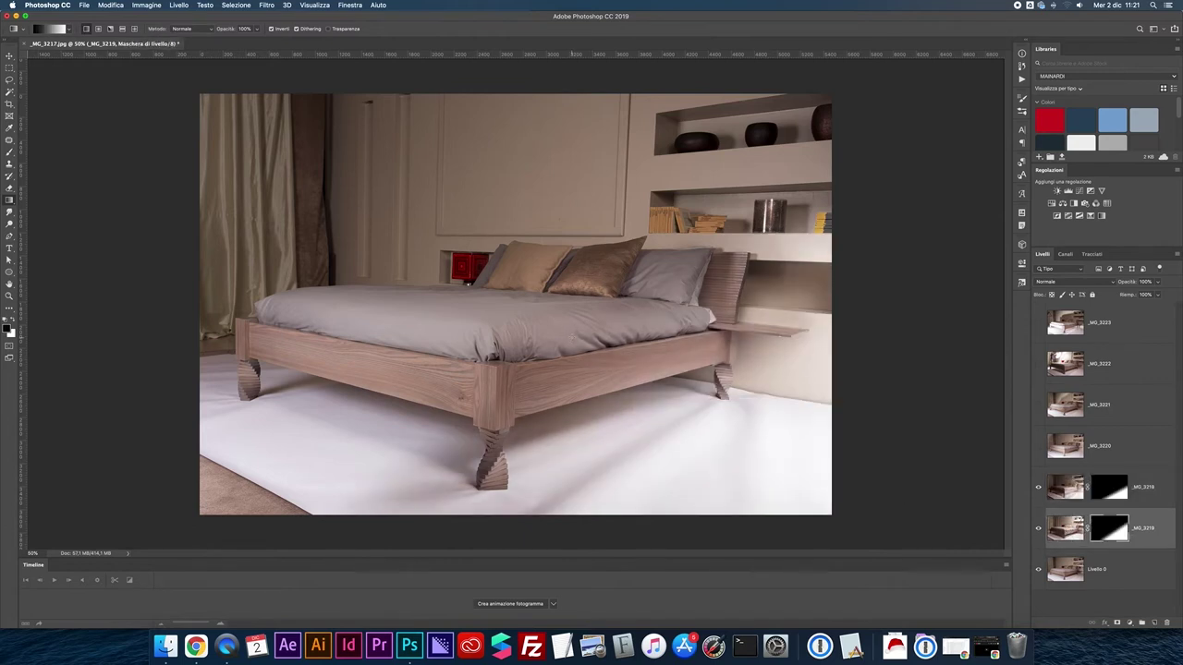
{"action": "left_click_drag", "start_coordinate": [616, 428], "coordinate": [580, 307]}
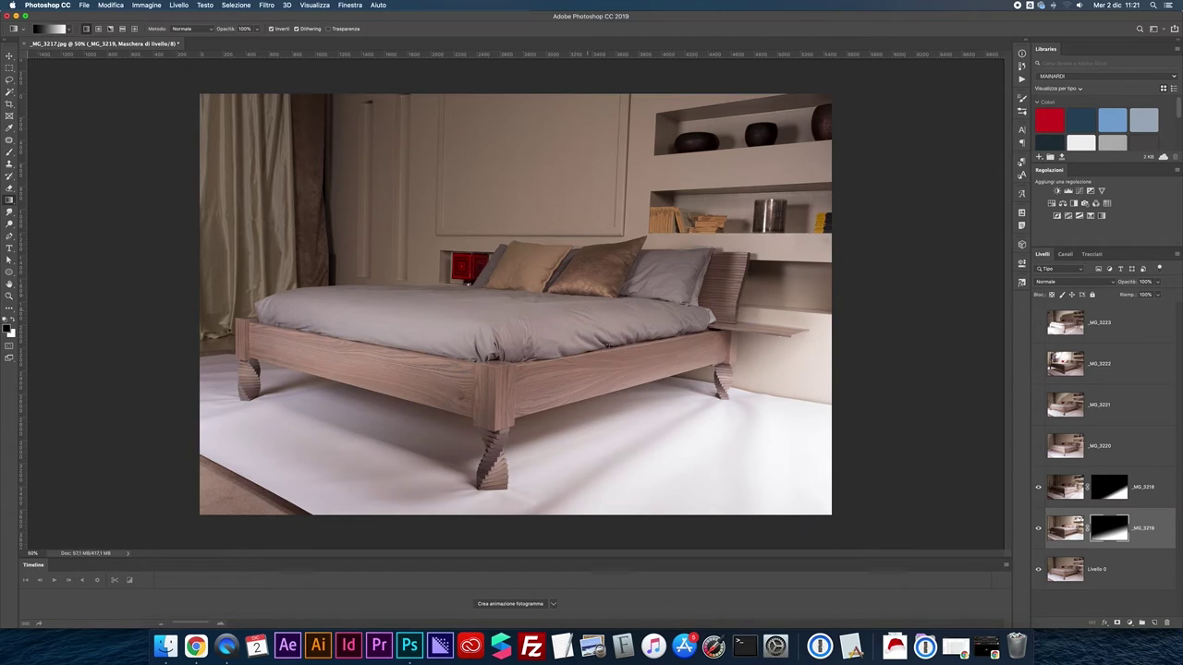
{"action": "left_click_drag", "start_coordinate": [717, 238], "coordinate": [814, 137]}
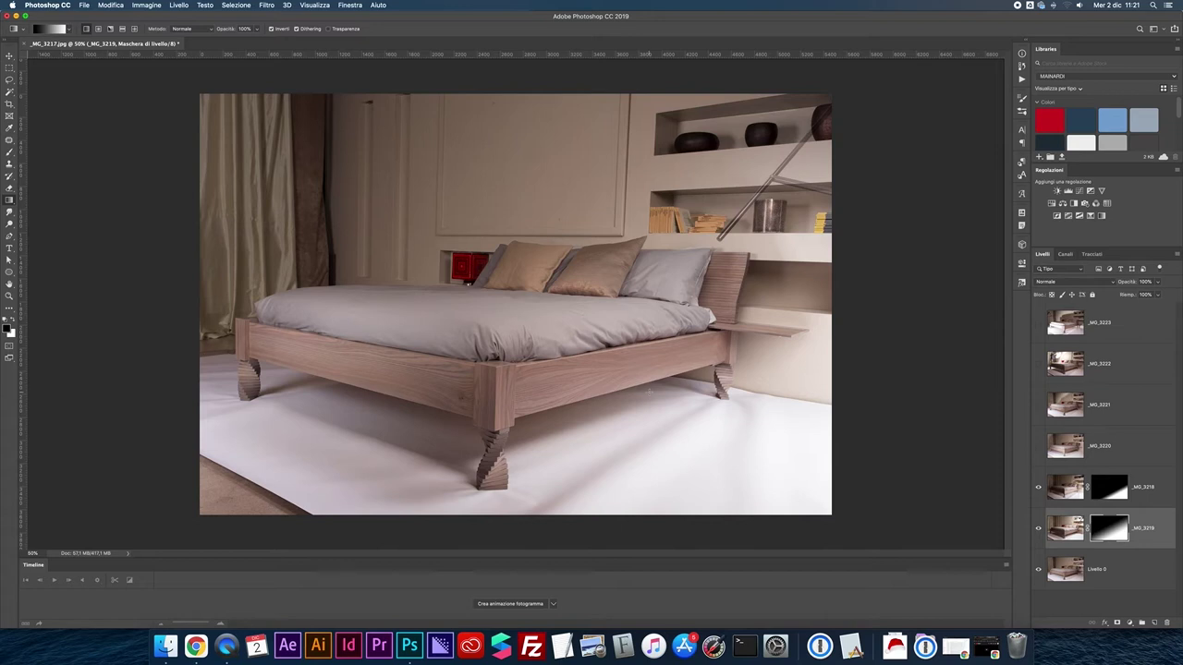
{"action": "left_click", "coordinate": [1110, 487]}
- Brush white onto the _MG_3218 mask along the floor near the right bed leg, then compare visibility
{"action": "key", "text": "b"}
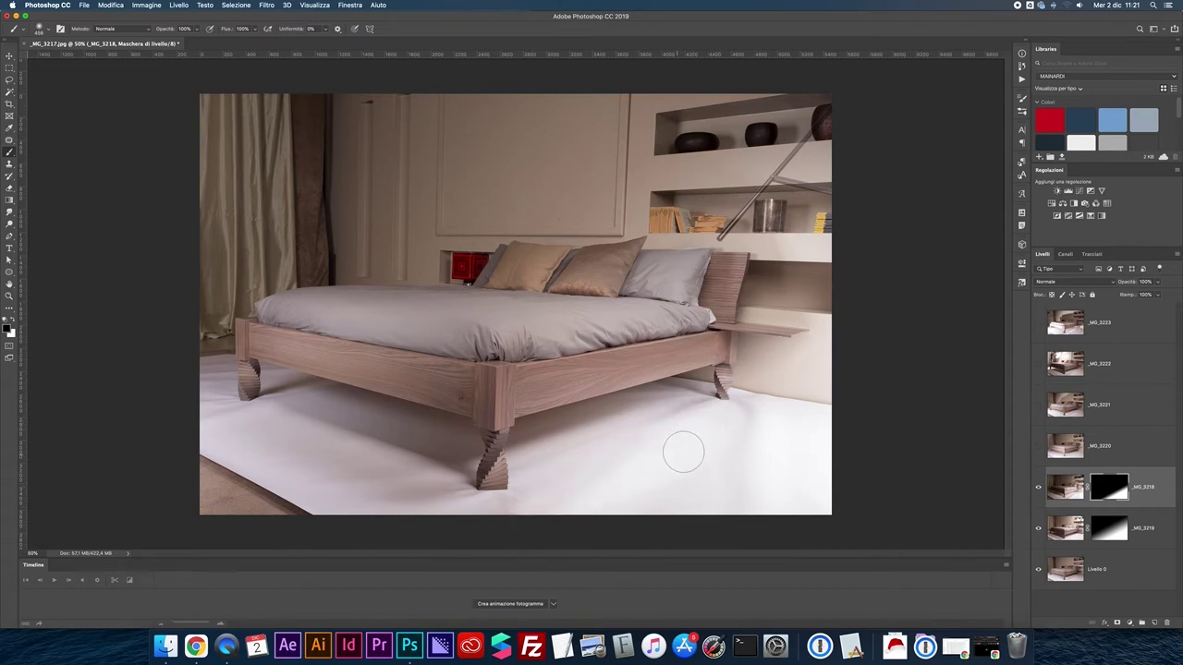
{"action": "key", "text": "x"}
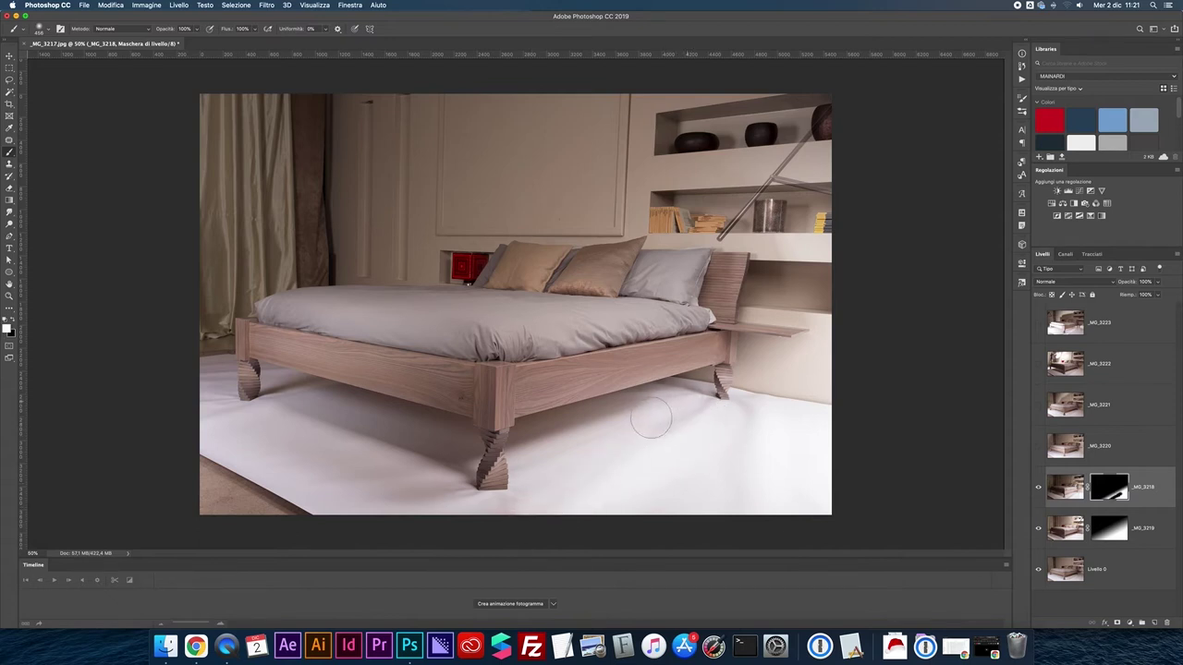
{"action": "mouse_move", "coordinate": [575, 496]}
{"action": "left_mouse_down"}
{"action": "mouse_move", "coordinate": [732, 419]}
{"action": "mouse_move", "coordinate": [777, 435]}
{"action": "left_mouse_up"}
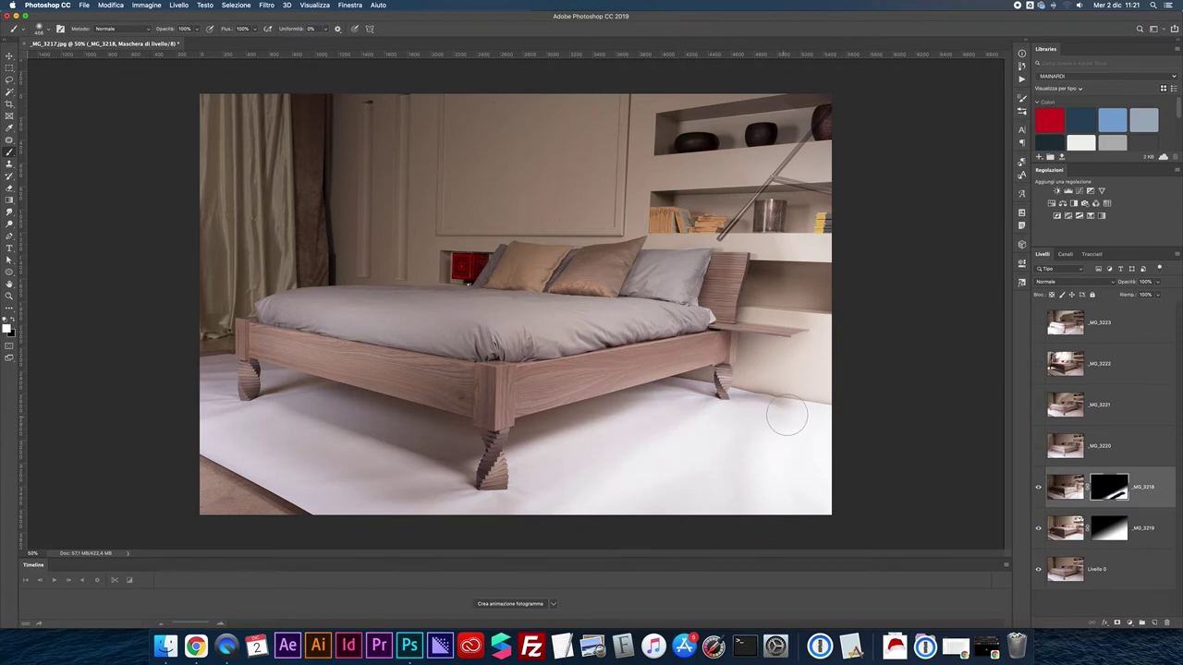
{"action": "left_click_drag", "start_coordinate": [752, 398], "coordinate": [756, 403]}
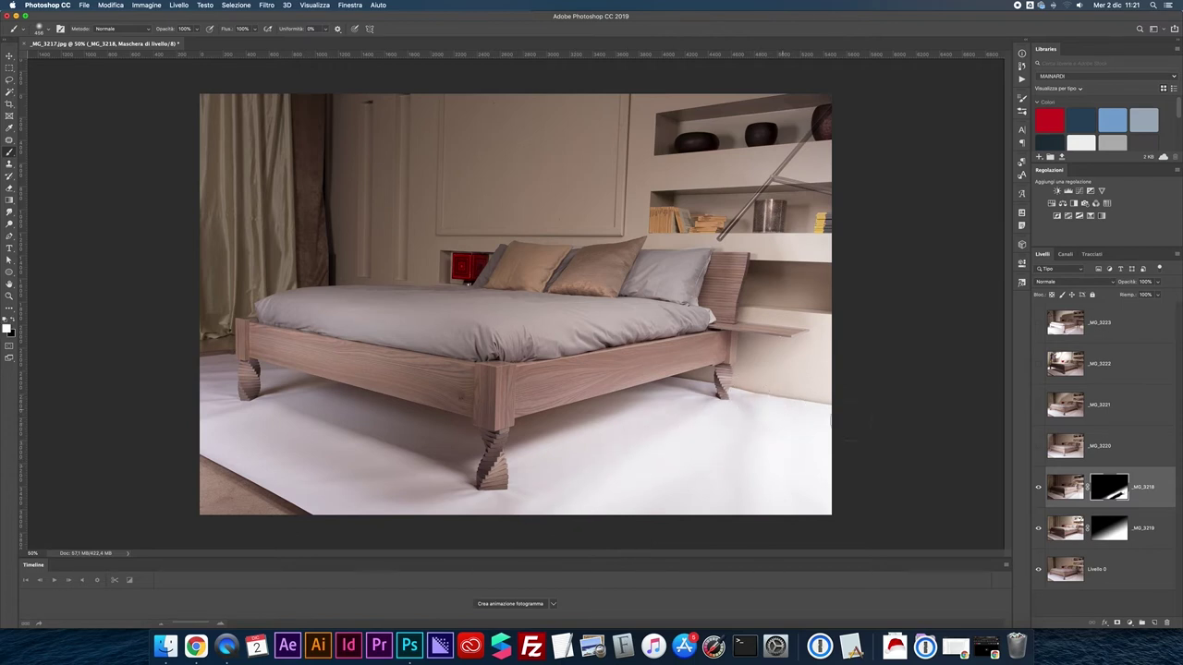
{"action": "left_click", "coordinate": [1038, 487]}
{"action": "left_click", "coordinate": [1039, 528]}
- Give _MG_3220 a layer mask with a diagonal gradient across the lower-left floor
{"action": "left_click", "coordinate": [1067, 455]}
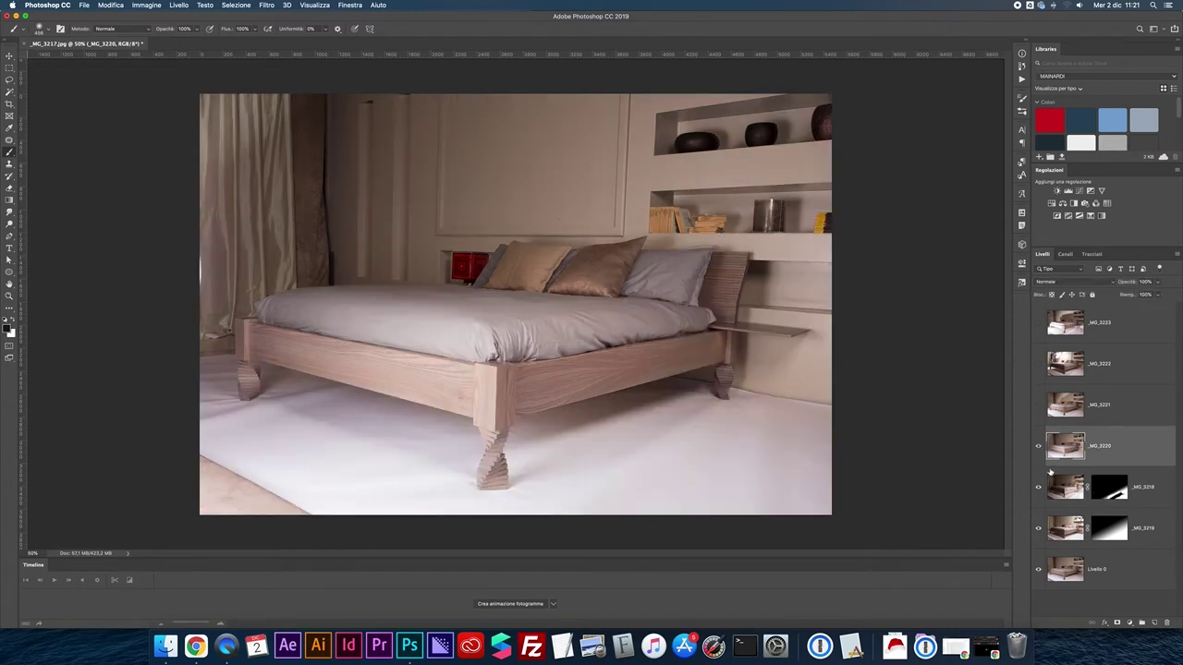
{"action": "left_click", "coordinate": [1116, 624]}
{"action": "key", "text": "g"}
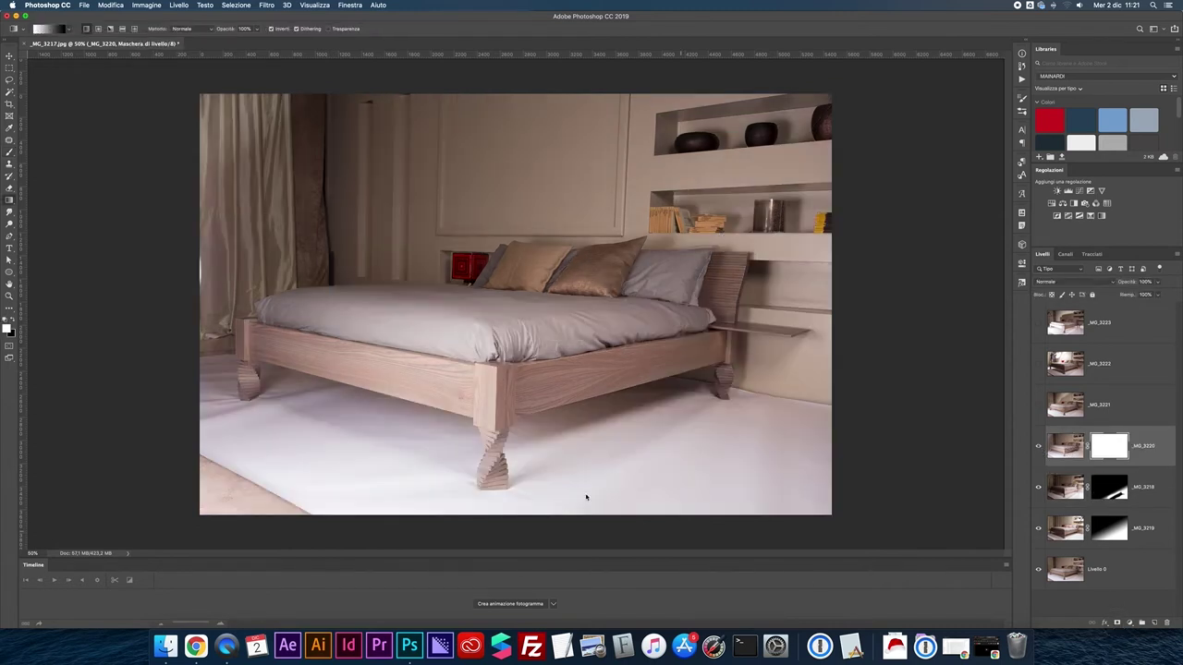
{"action": "left_click_drag", "start_coordinate": [318, 349], "coordinate": [499, 396]}
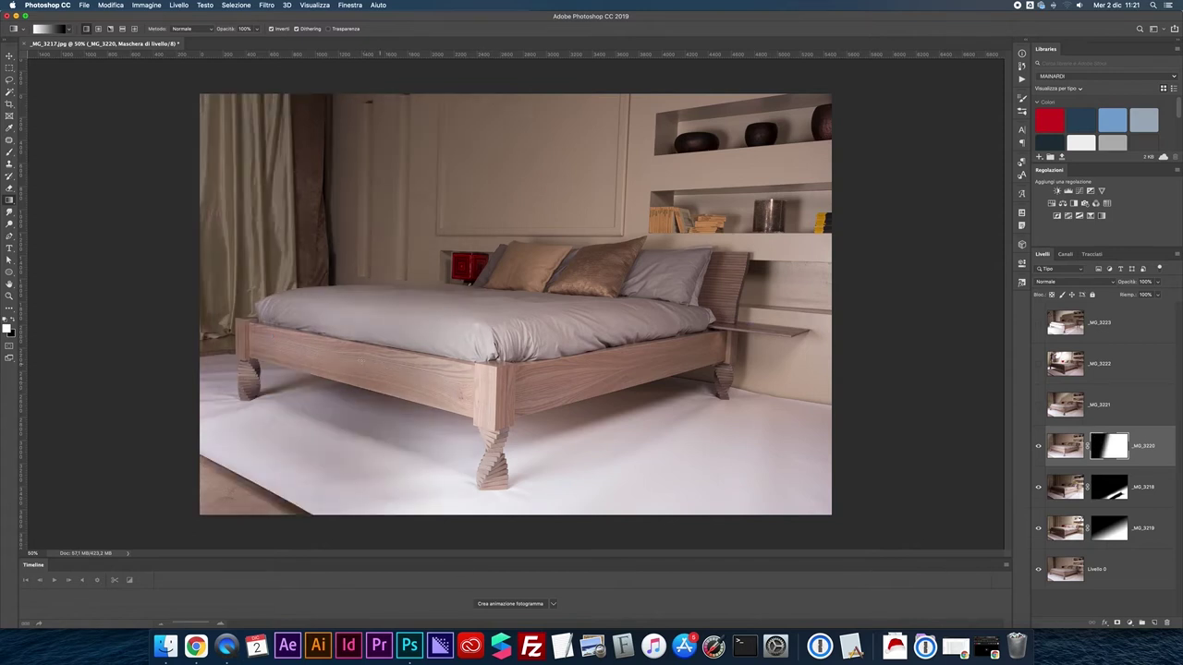
{"action": "left_click_drag", "start_coordinate": [366, 359], "coordinate": [447, 368]}
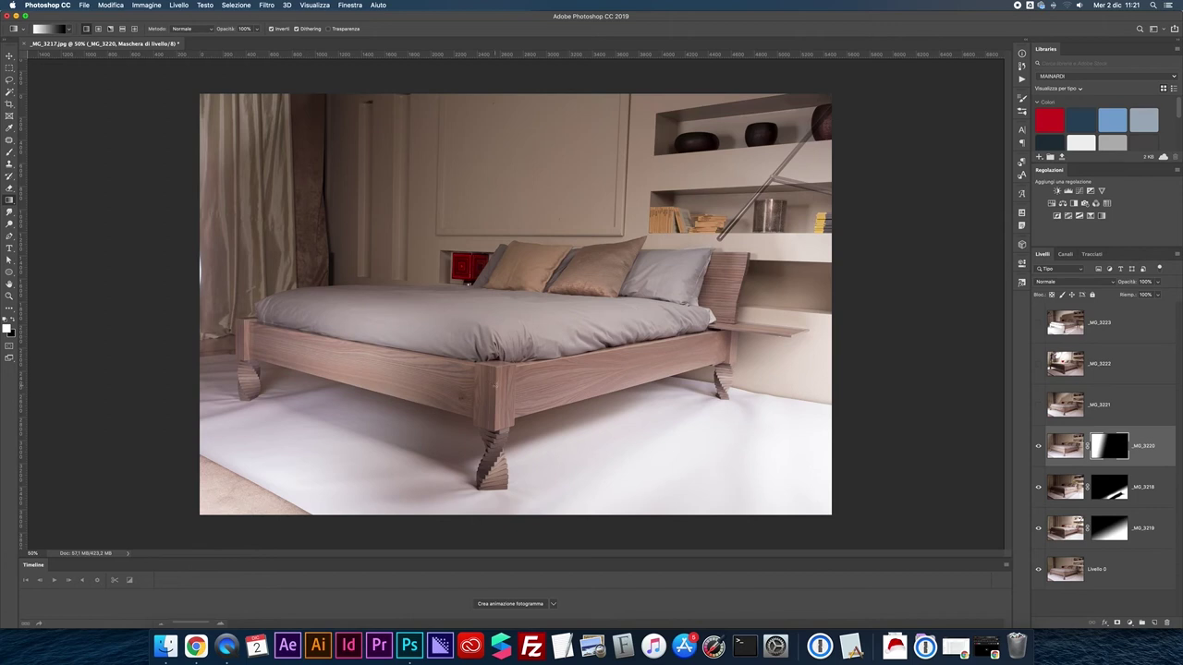
{"action": "key", "text": "ctrl+z"}
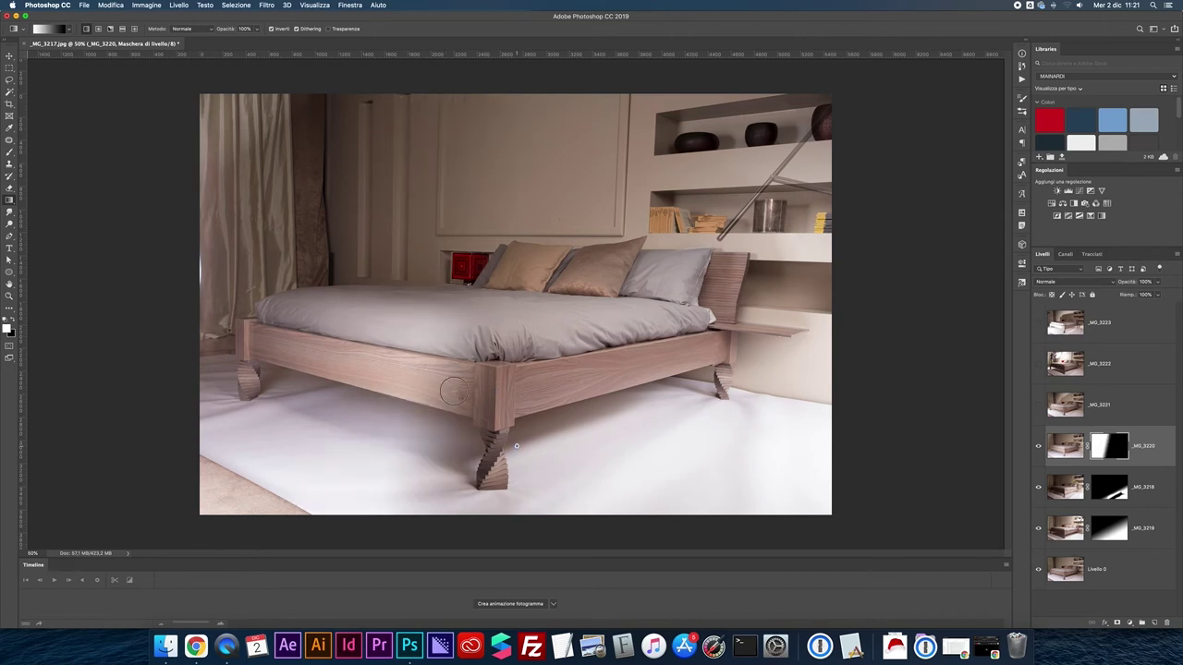
{"action": "left_click_drag", "start_coordinate": [454, 392], "coordinate": [427, 360]}
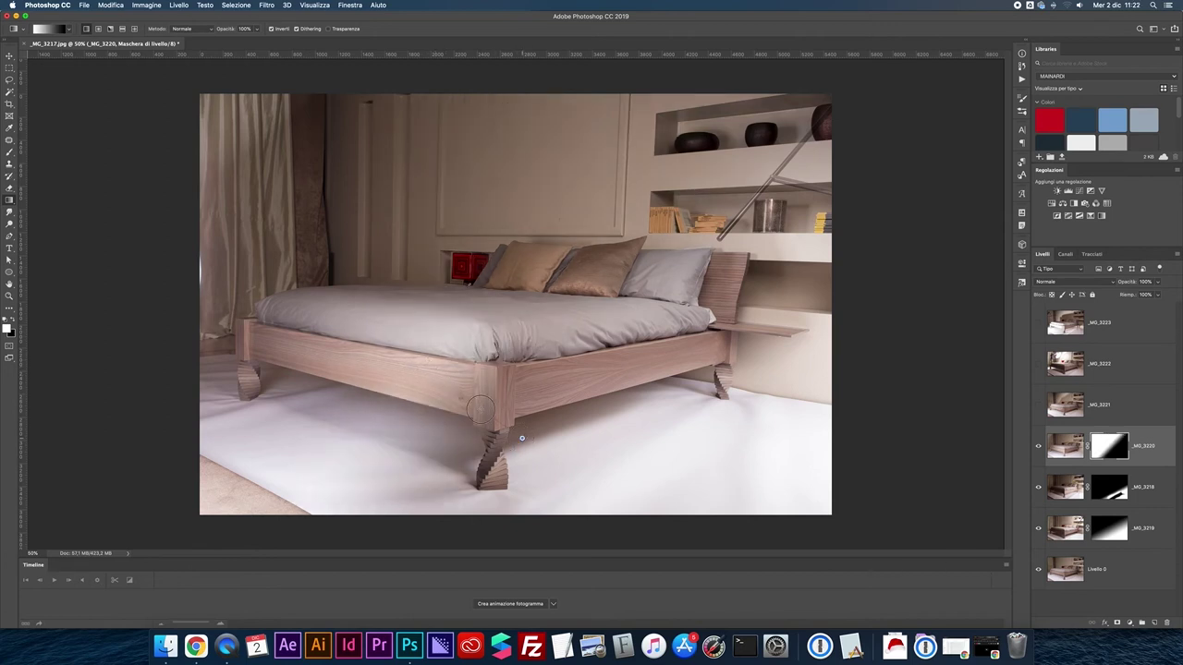
{"action": "left_click", "coordinate": [1038, 446]}
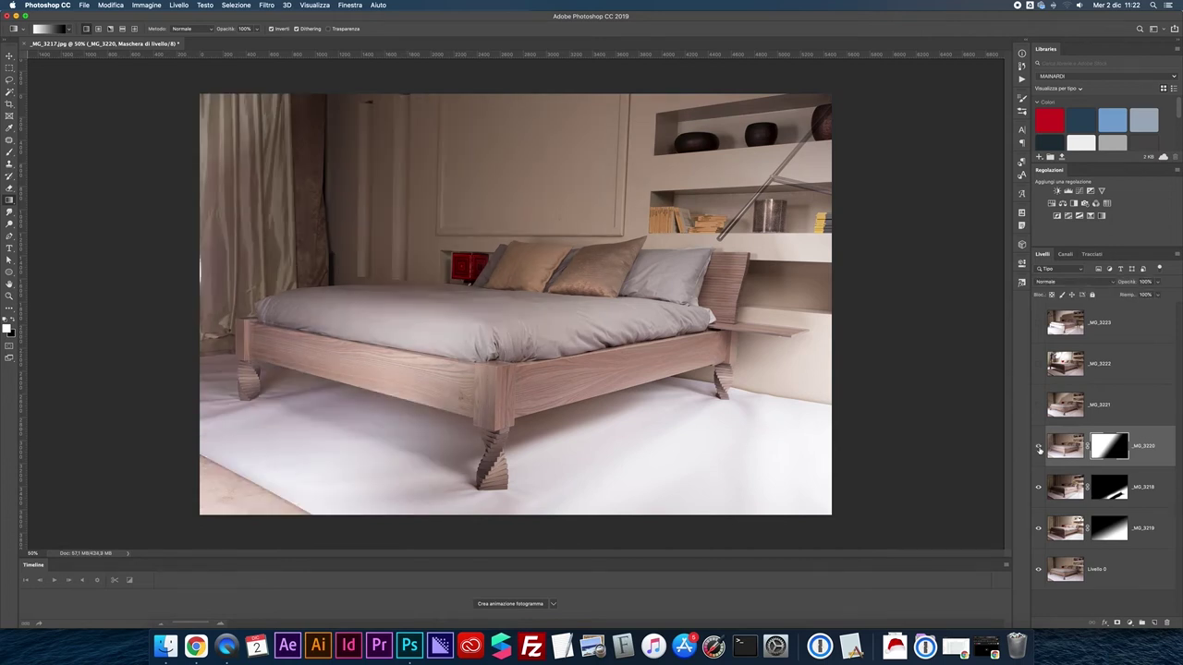
{"action": "left_click", "coordinate": [1038, 447]}
{"action": "left_click", "coordinate": [1038, 447]}
- Paint black on the _MG_3220 mask over the curtain, wall and stray grey areas
{"action": "key", "text": "b"}
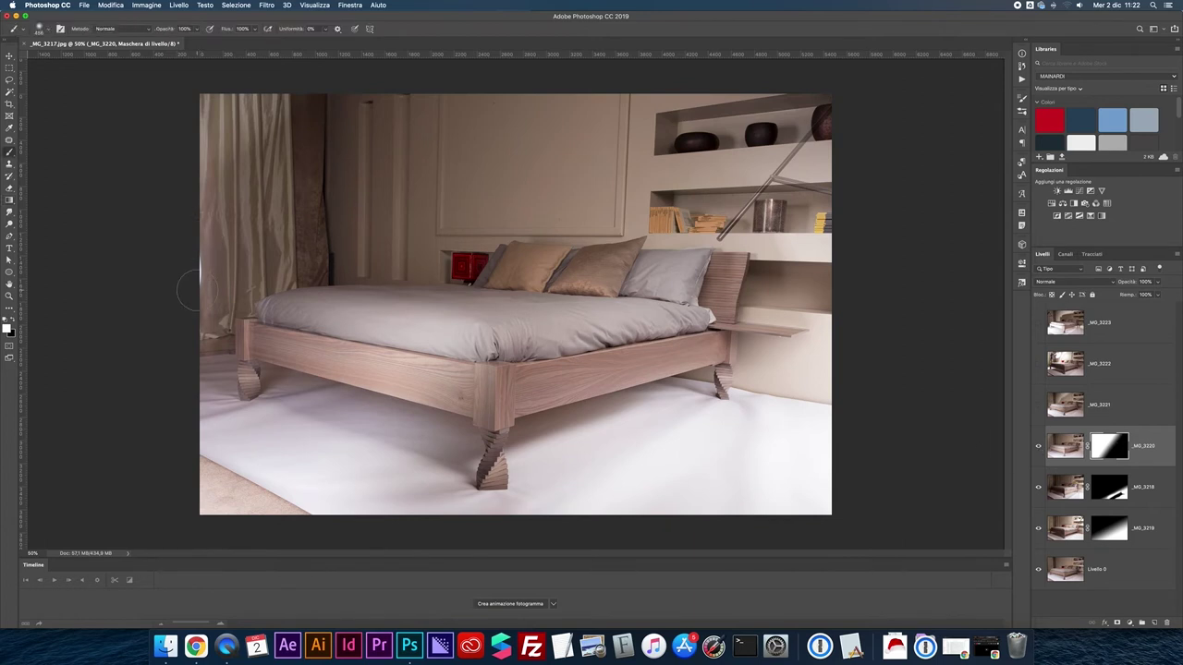
{"action": "key", "text": "x"}
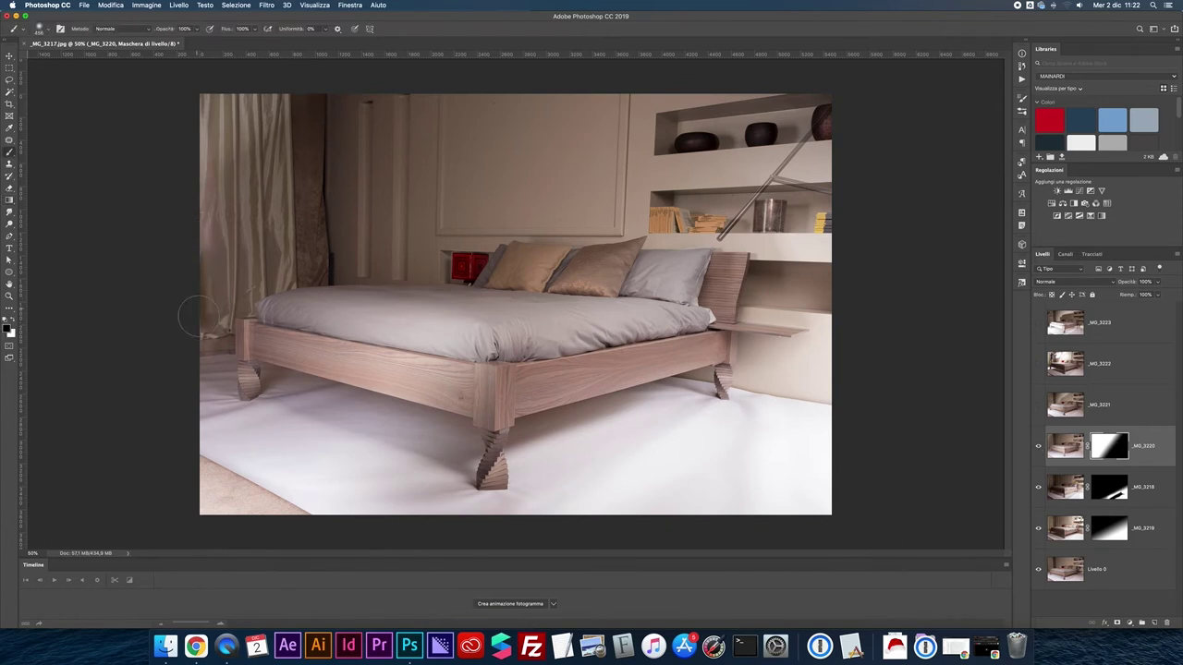
{"action": "left_click_drag", "start_coordinate": [192, 176], "coordinate": [280, 222]}
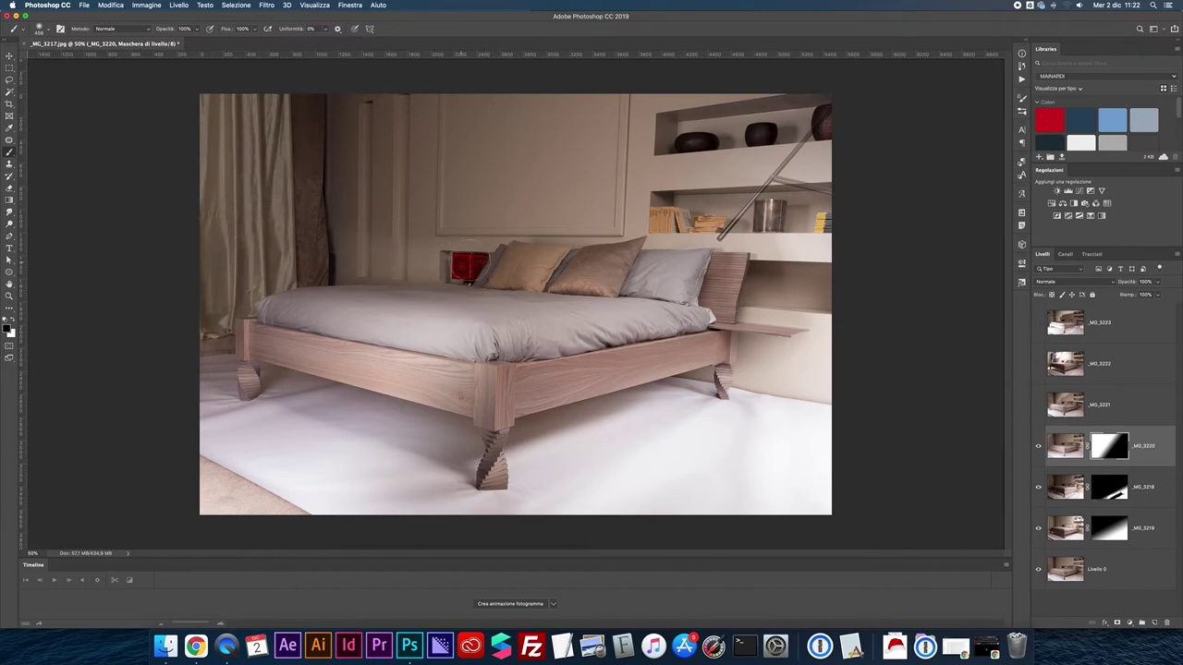
{"action": "left_click_drag", "start_coordinate": [362, 249], "coordinate": [498, 98]}
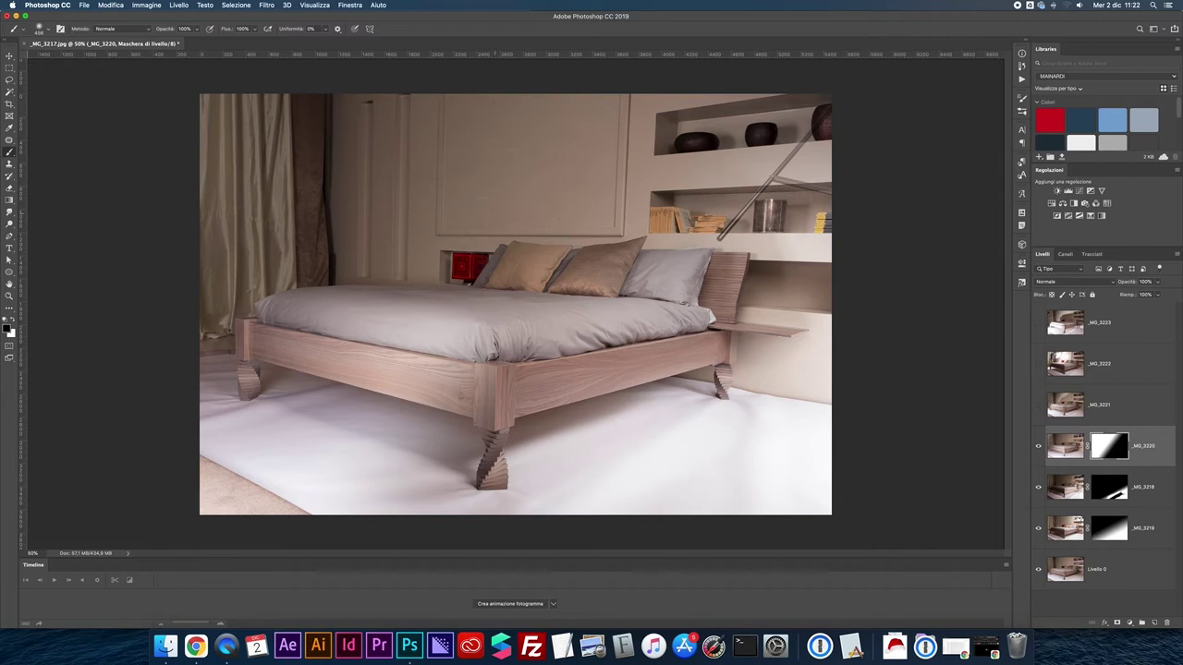
{"action": "left_click_drag", "start_coordinate": [402, 165], "coordinate": [319, 139]}
{"action": "left_click", "coordinate": [1109, 447], "text": "alt"}
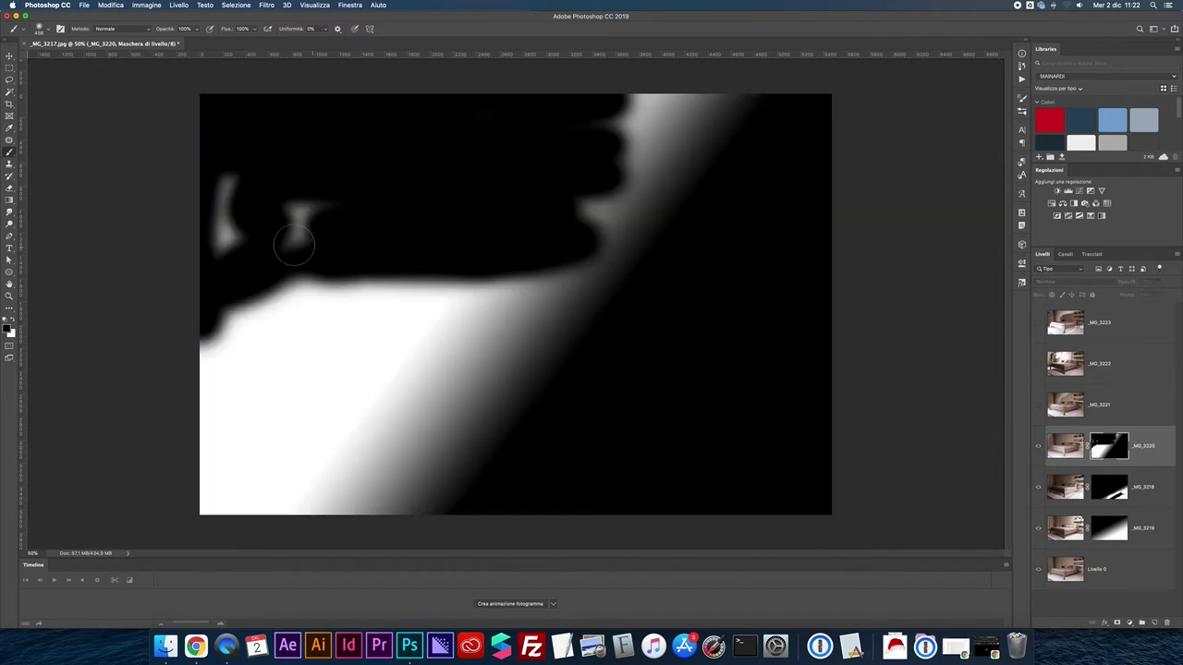
{"action": "left_click_drag", "start_coordinate": [226, 236], "coordinate": [222, 185]}
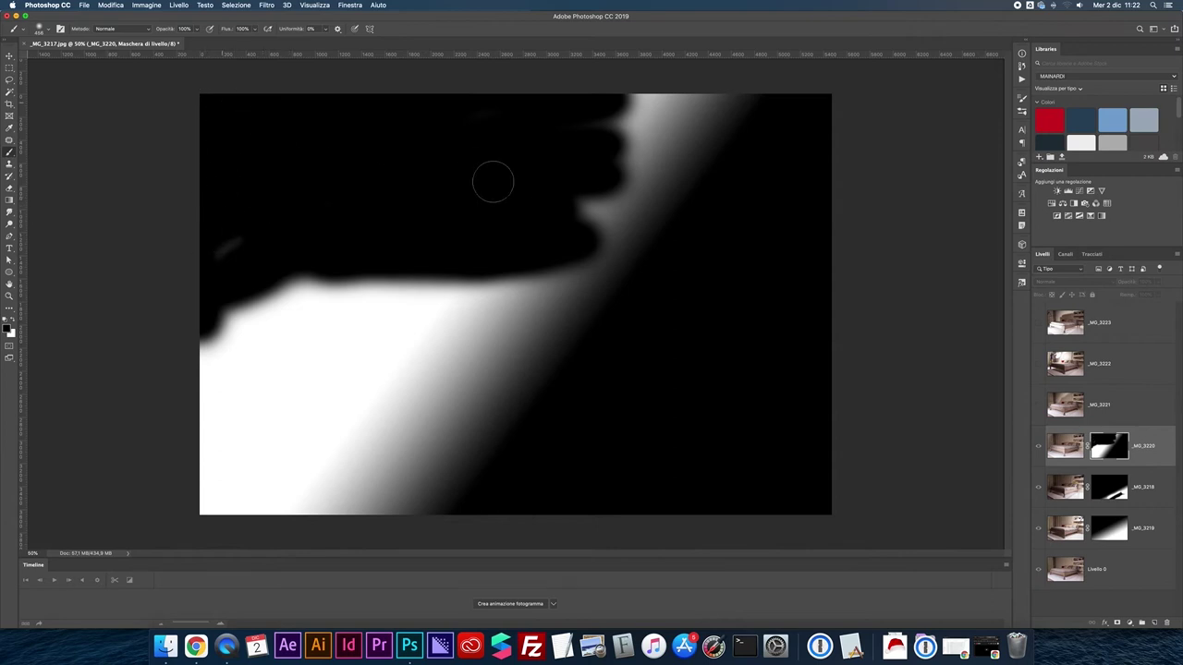
{"action": "left_click_drag", "start_coordinate": [645, 241], "coordinate": [693, 110]}
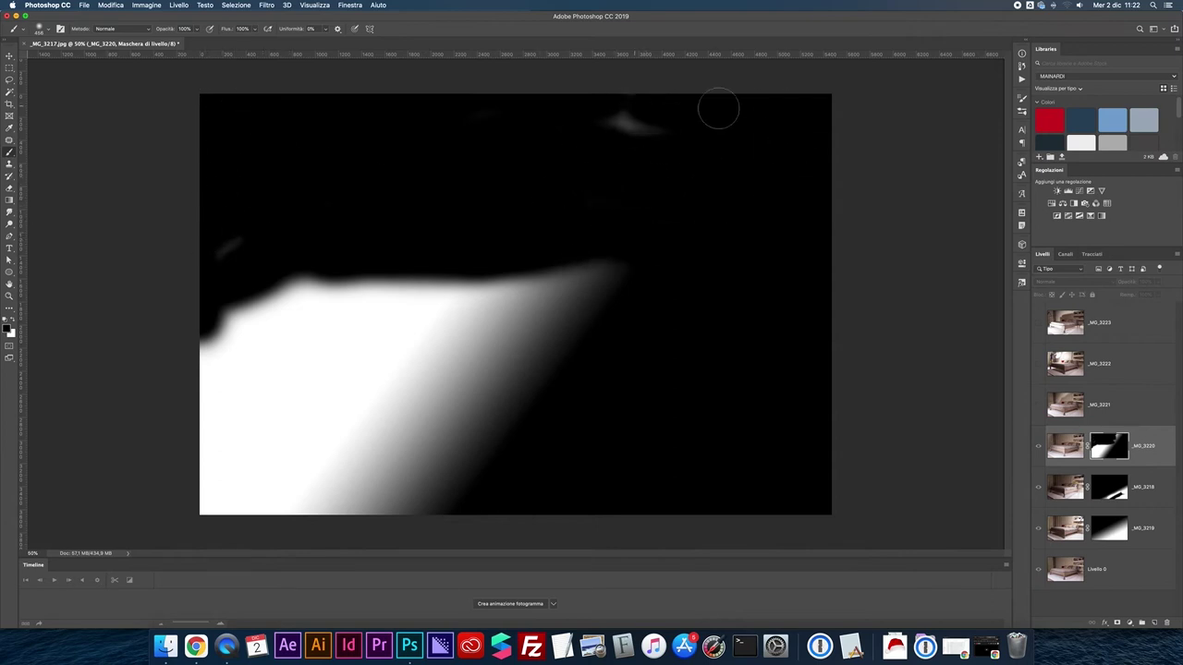
- Return to the composite and compare _MG_3220 and _MG_3221 against the floor
{"action": "left_click", "coordinate": [1109, 448], "text": "alt"}
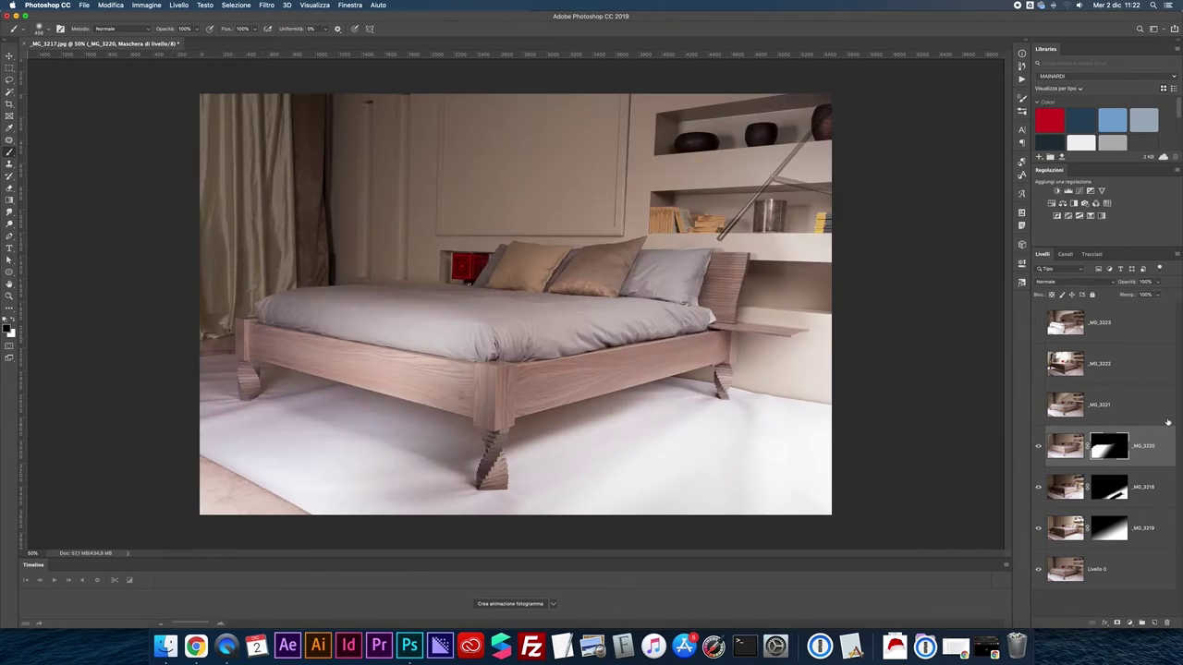
{"action": "left_click", "coordinate": [1038, 448]}
{"action": "left_click", "coordinate": [1038, 449]}
{"action": "left_click", "coordinate": [1061, 408]}
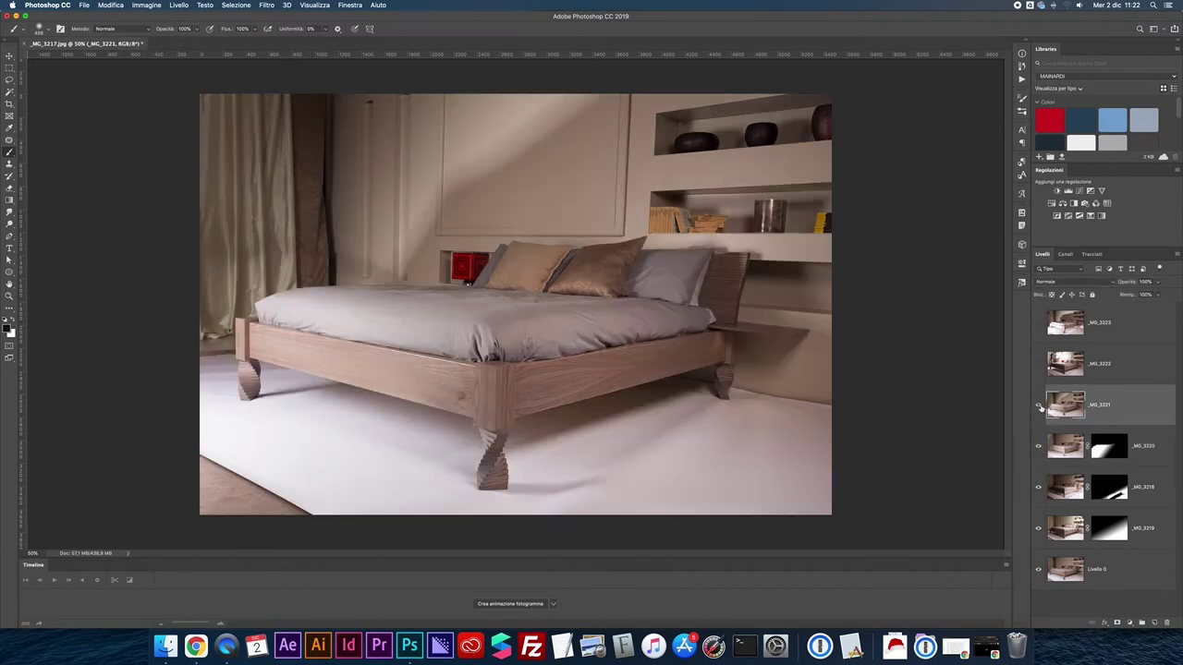
{"action": "left_click", "coordinate": [1038, 407]}
{"action": "left_click", "coordinate": [1039, 407]}
{"action": "left_click", "coordinate": [1039, 407]}
{"action": "left_click", "coordinate": [1039, 407]}
{"action": "left_click", "coordinate": [1038, 406]}
- Mask _MG_3221 with a floor gradient and touch up the area under the front leg
{"action": "left_click", "coordinate": [1116, 624]}
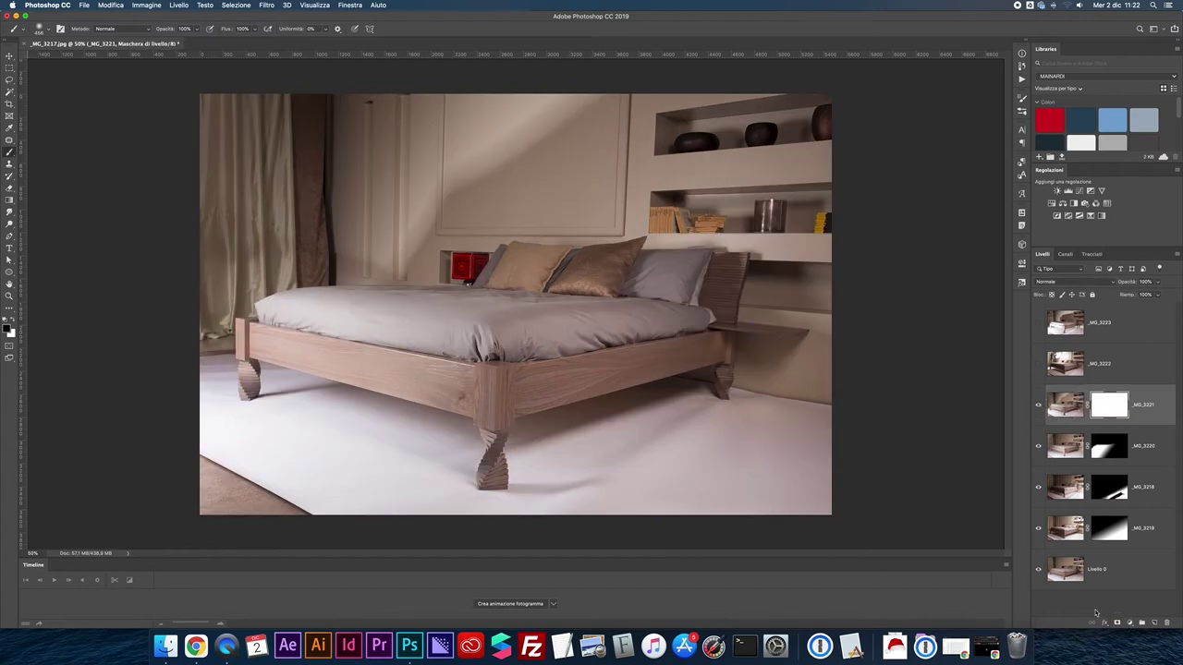
{"action": "key", "text": "g"}
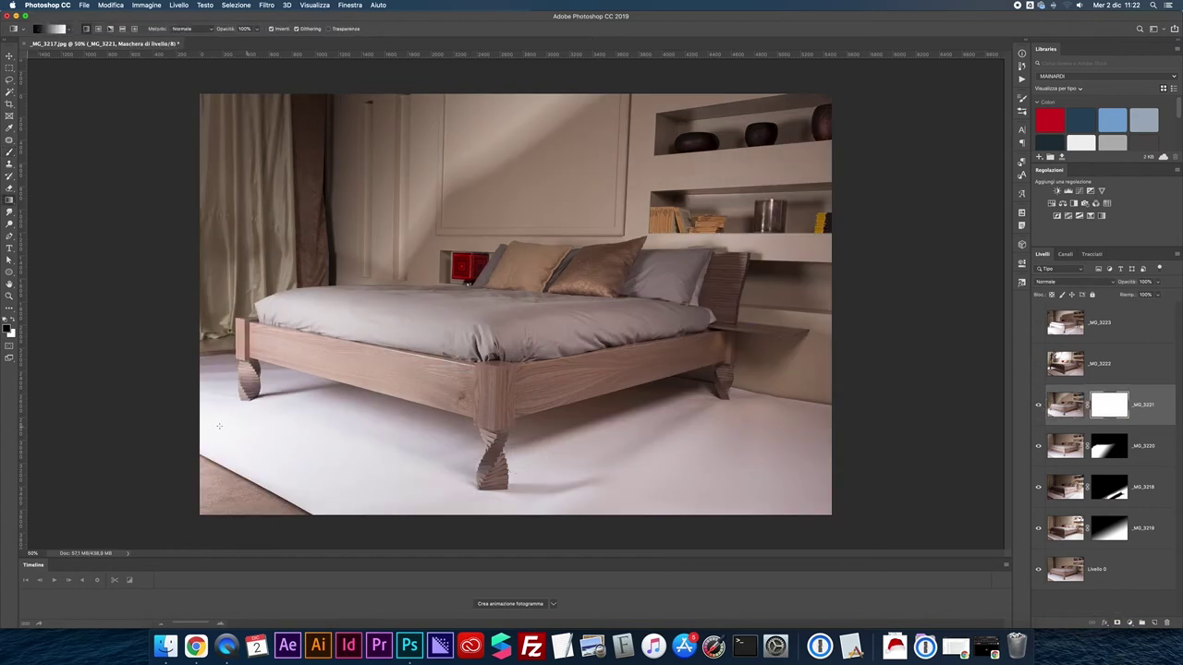
{"action": "left_click_drag", "start_coordinate": [255, 461], "coordinate": [350, 395]}
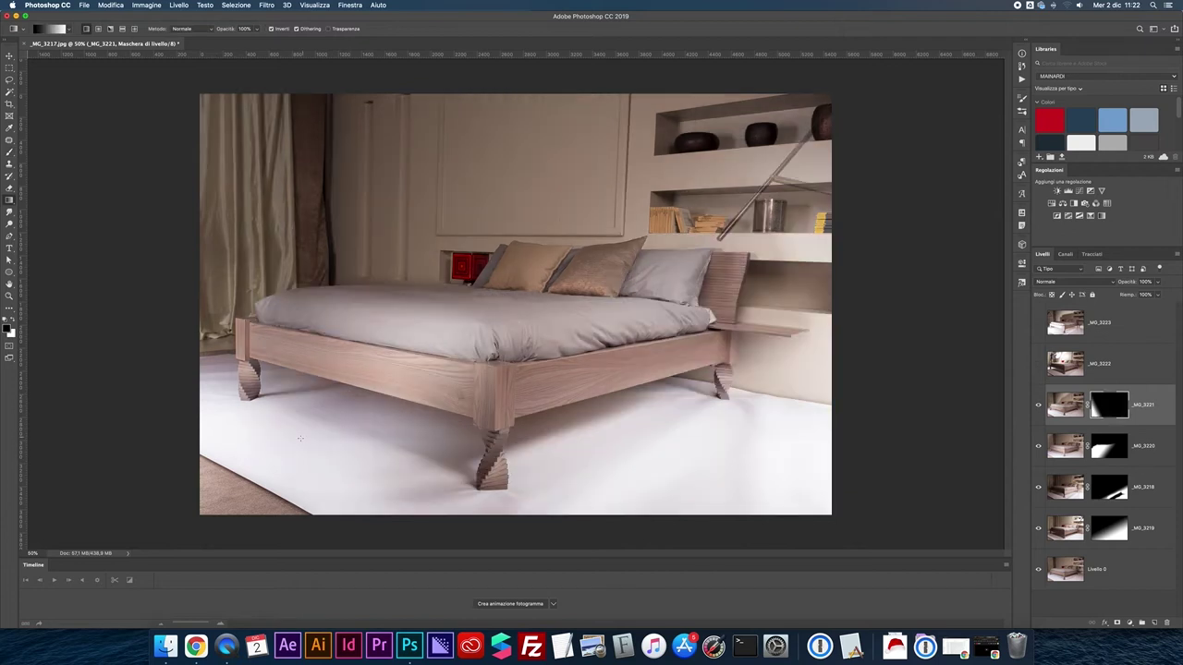
{"action": "left_click_drag", "start_coordinate": [299, 439], "coordinate": [381, 386]}
{"action": "left_click_drag", "start_coordinate": [365, 463], "coordinate": [431, 341]}
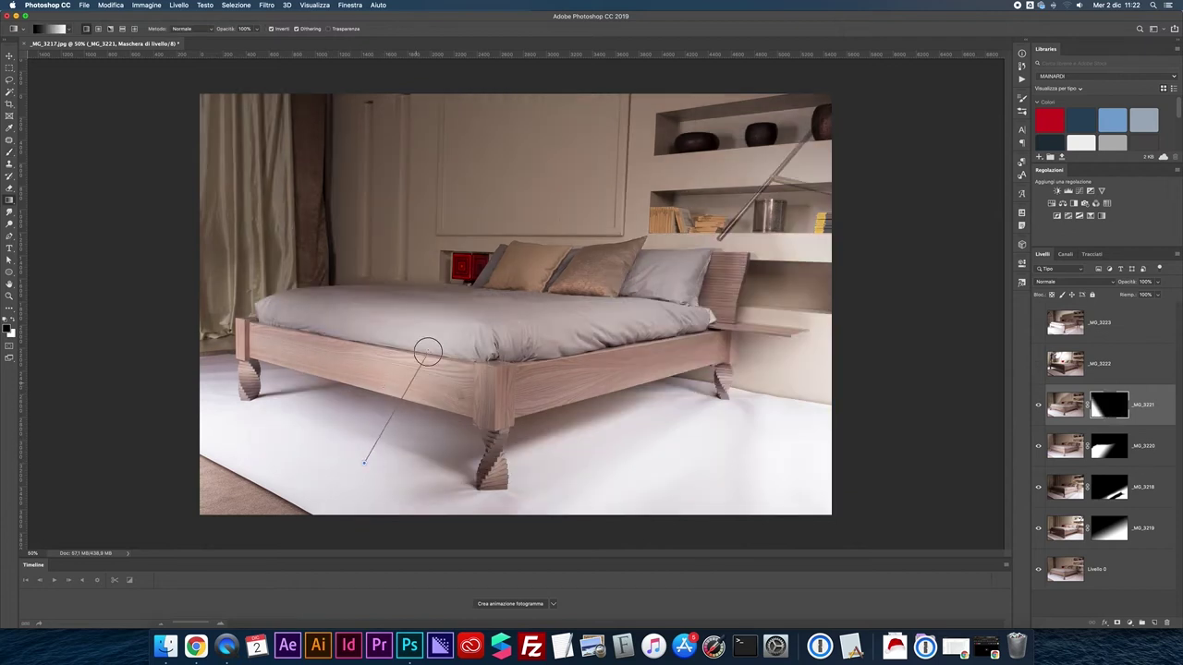
{"action": "left_click", "coordinate": [407, 376], "text": "shift"}
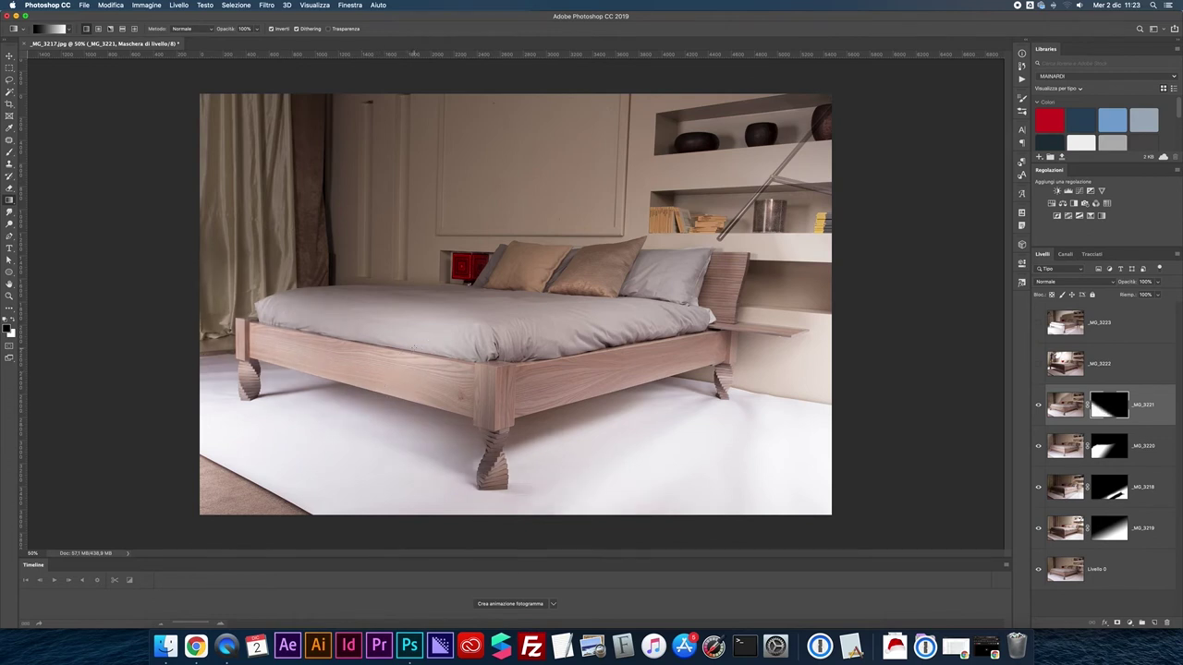
{"action": "left_click_drag", "start_coordinate": [434, 444], "coordinate": [573, 499]}
{"action": "left_click", "coordinate": [1037, 407]}
{"action": "left_click", "coordinate": [1037, 406]}
{"action": "left_click", "coordinate": [1038, 407]}
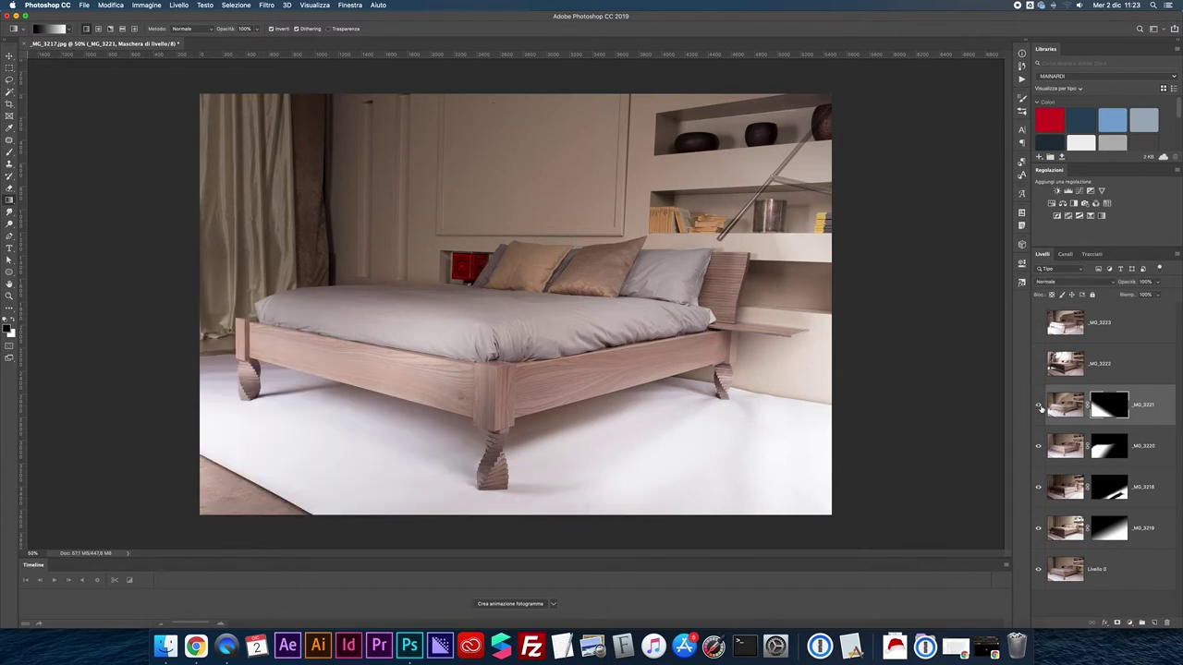
- Compare the _MG_3221 mask on and off, then preview the _MG_3222 shot
{"action": "left_click", "coordinate": [1104, 407], "text": "shift"}
{"action": "left_click", "coordinate": [1105, 406], "text": "shift"}
{"action": "left_click", "coordinate": [1038, 406]}
{"action": "left_click", "coordinate": [1039, 365]}
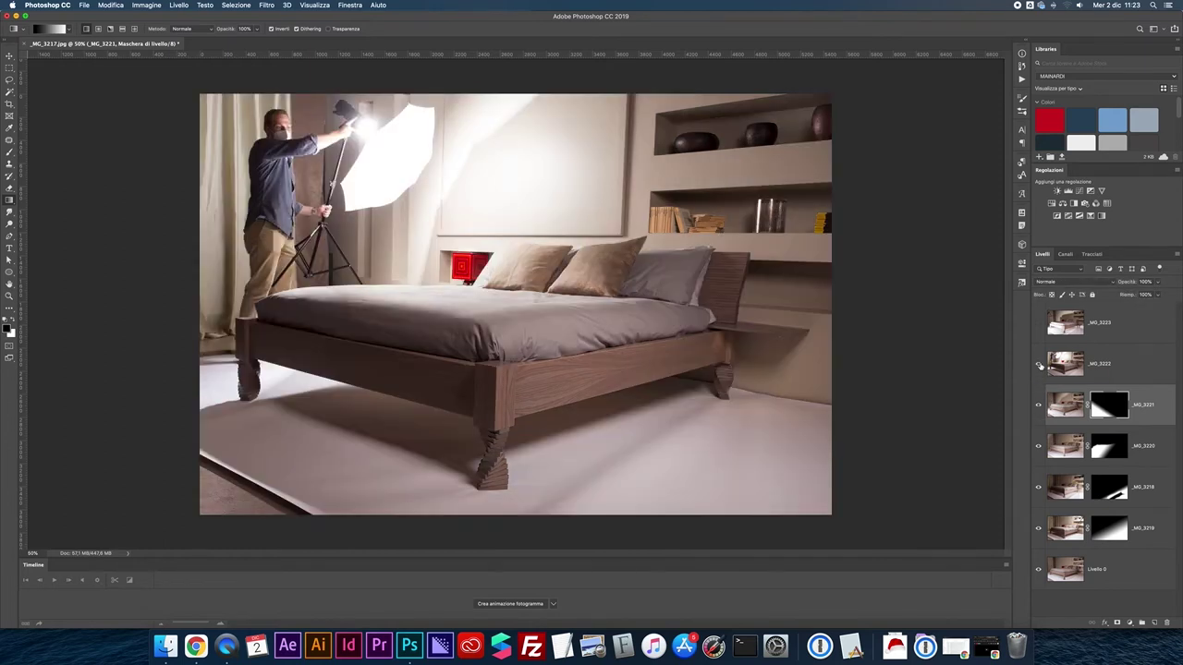
{"action": "left_click", "coordinate": [1039, 365]}
{"action": "left_click", "coordinate": [1038, 365]}
- Add an inverted black mask to _MG_3222, try painting the pillows, then undo the duvet darkening
{"action": "left_click", "coordinate": [1070, 368]}
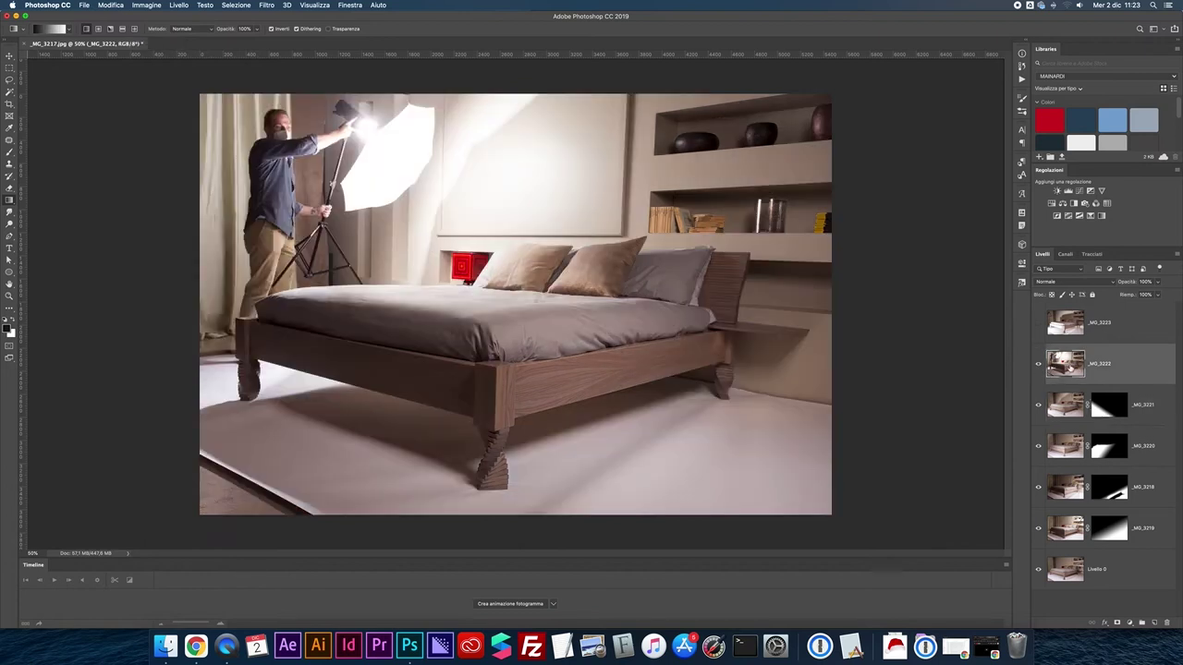
{"action": "left_click", "coordinate": [1117, 624]}
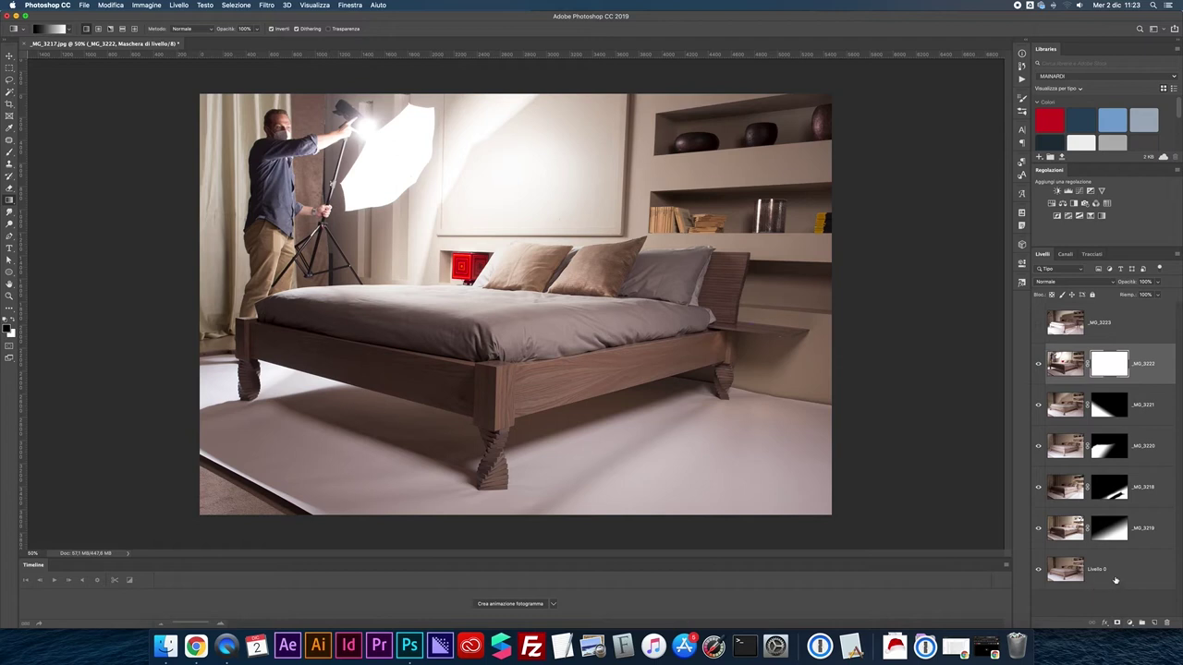
{"action": "key", "text": "super+i"}
{"action": "key", "text": "b"}
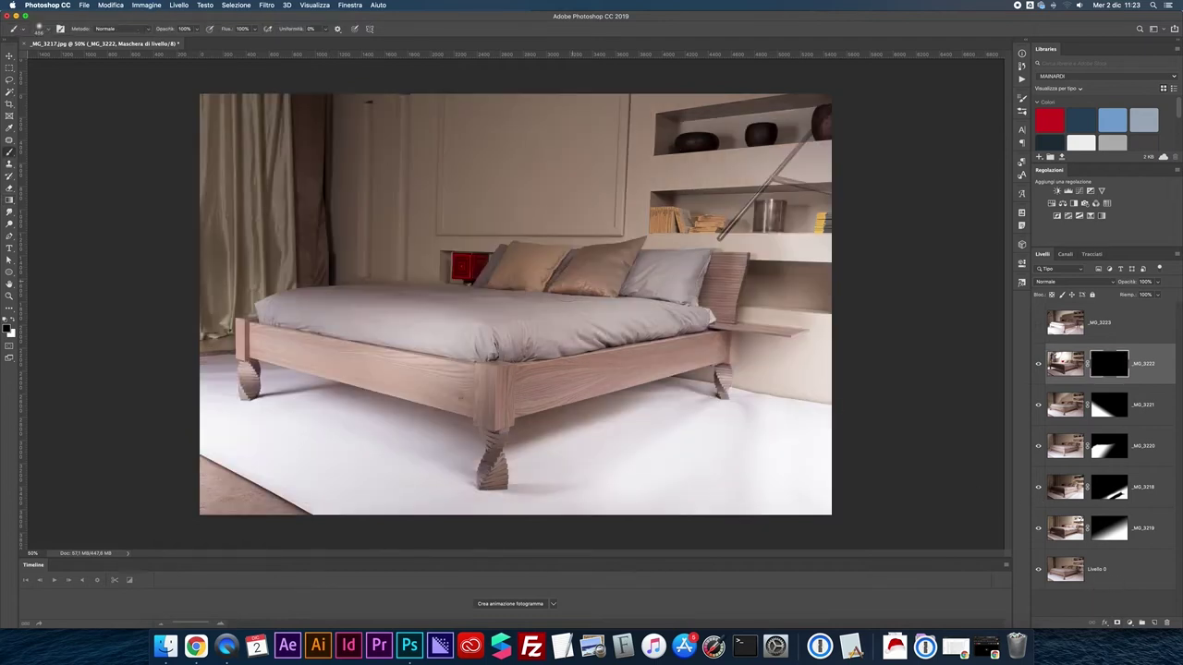
{"action": "key", "text": "x"}
{"action": "mouse_move", "coordinate": [531, 266]}
{"action": "left_mouse_down"}
{"action": "mouse_move", "coordinate": [655, 266]}
{"action": "mouse_move", "coordinate": [617, 301]}
{"action": "mouse_move", "coordinate": [499, 277]}
{"action": "mouse_move", "coordinate": [508, 263]}
{"action": "mouse_move", "coordinate": [642, 240]}
{"action": "mouse_move", "coordinate": [670, 278]}
{"action": "mouse_move", "coordinate": [707, 270]}
{"action": "mouse_move", "coordinate": [624, 310]}
{"action": "mouse_move", "coordinate": [517, 291]}
{"action": "mouse_move", "coordinate": [310, 305]}
{"action": "mouse_move", "coordinate": [462, 333]}
{"action": "mouse_move", "coordinate": [273, 310]}
{"action": "mouse_move", "coordinate": [499, 339]}
{"action": "mouse_move", "coordinate": [656, 328]}
{"action": "mouse_move", "coordinate": [476, 356]}
{"action": "left_mouse_up"}
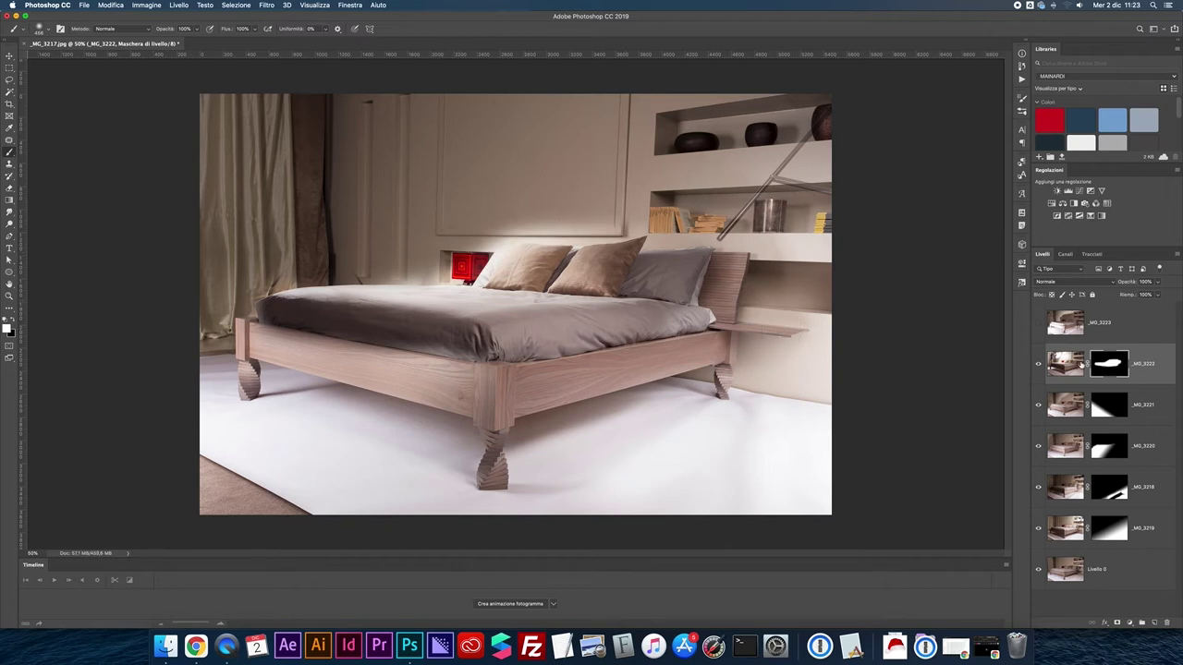
{"action": "key", "text": "ctrl+z"}
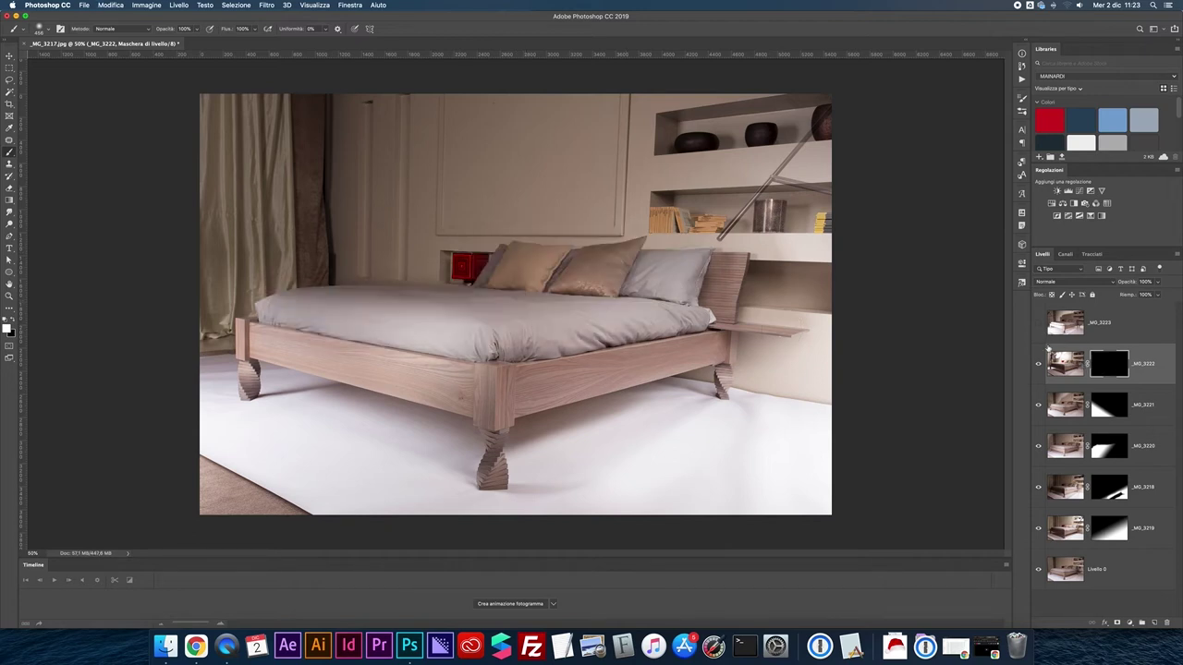
- Toggle _MG_3223, Livello 0, _MG_3221 and _MG_3219 visibility to check each layer's contribution
{"action": "left_click", "coordinate": [1037, 324]}
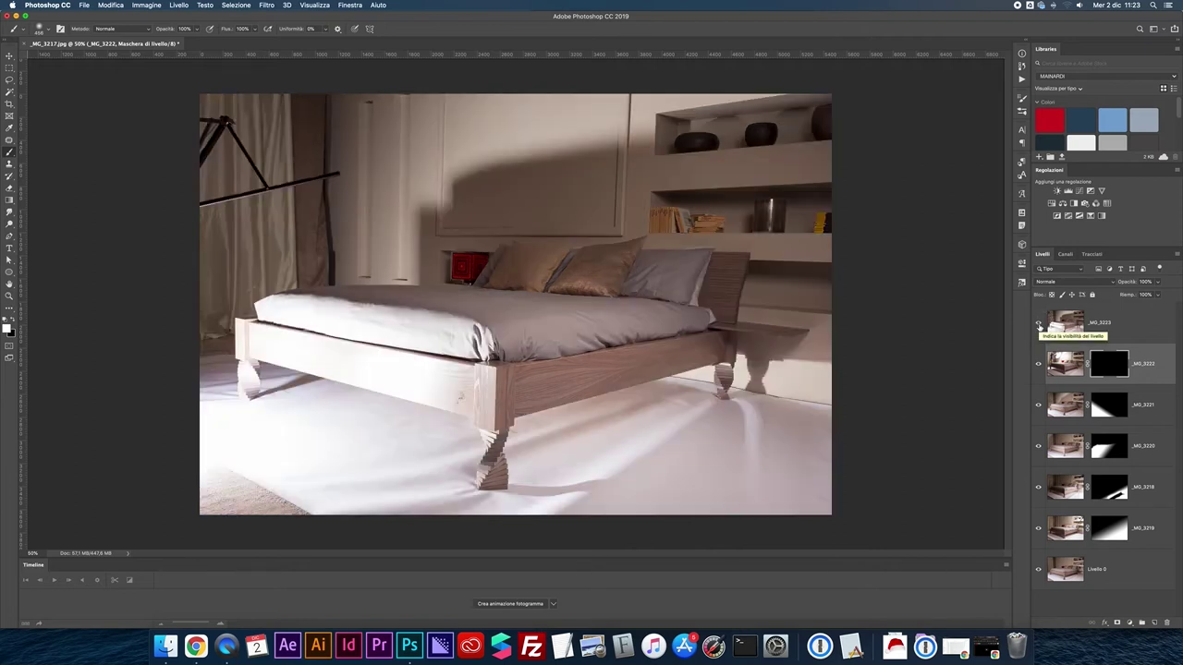
{"action": "left_click", "coordinate": [1038, 324]}
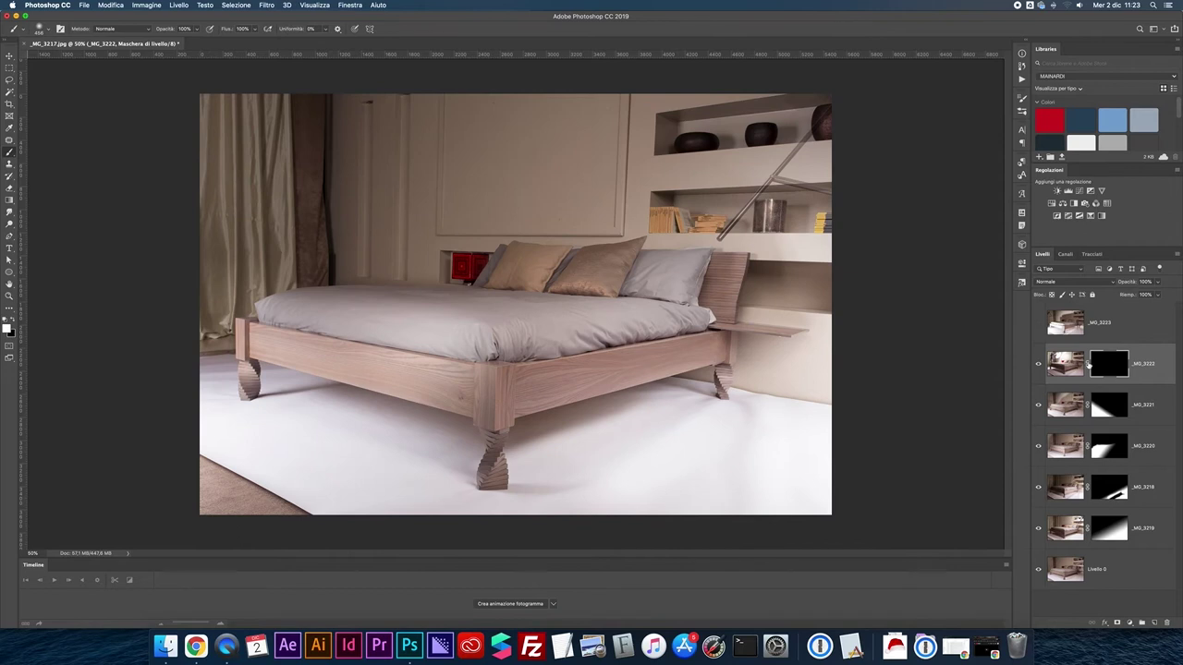
{"action": "left_click", "coordinate": [1038, 571]}
{"action": "left_click", "coordinate": [1038, 570]}
{"action": "left_click", "coordinate": [1063, 366]}
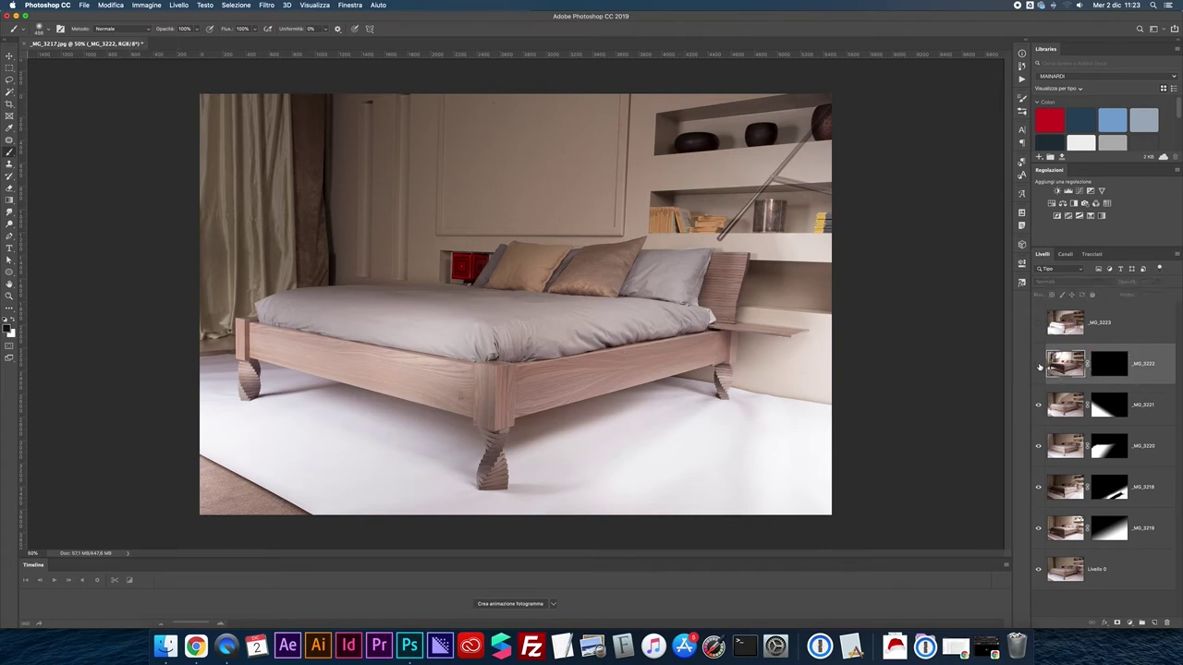
{"action": "left_click", "coordinate": [1038, 407]}
{"action": "left_click", "coordinate": [1037, 407]}
{"action": "left_click", "coordinate": [1038, 570]}
{"action": "left_click", "coordinate": [1038, 570]}
{"action": "left_click", "coordinate": [1038, 529]}
{"action": "left_click", "coordinate": [1038, 529]}
{"action": "left_click", "coordinate": [1038, 528]}
- Paint the lamp arm out of the _MG_3219 mask over the shelves, then compare against Livello 0
{"action": "left_click", "coordinate": [1107, 527]}
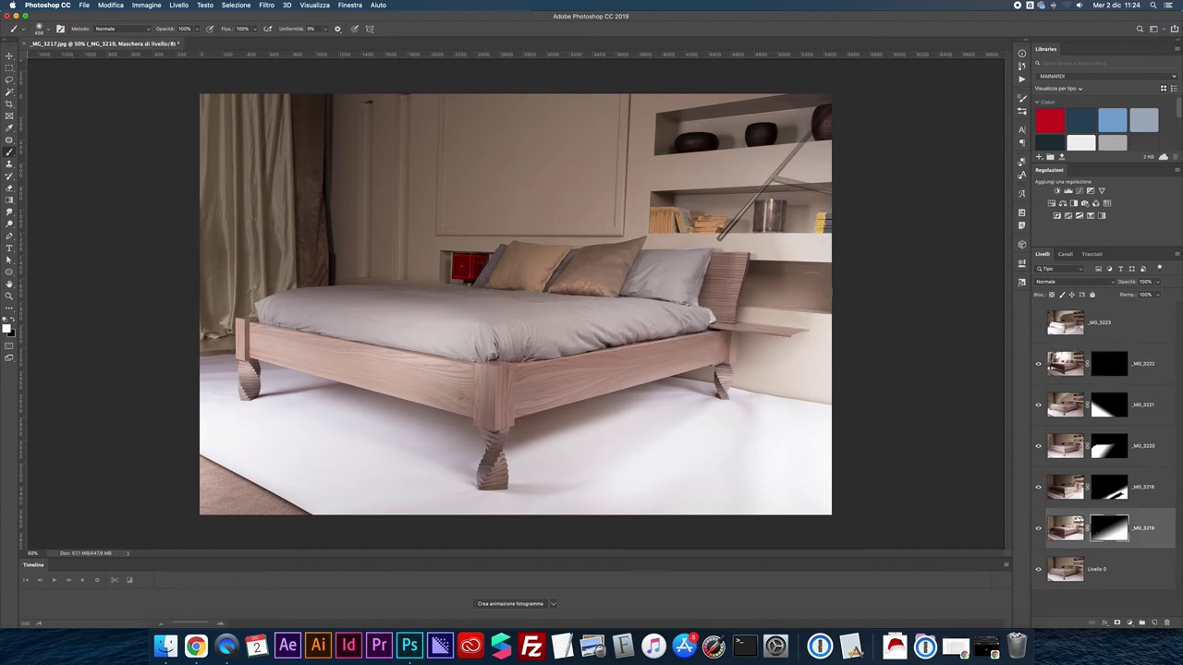
{"action": "key", "text": "x"}
{"action": "mouse_move", "coordinate": [732, 231]}
{"action": "left_mouse_down"}
{"action": "mouse_move", "coordinate": [760, 199]}
{"action": "mouse_move", "coordinate": [829, 248]}
{"action": "left_mouse_up"}
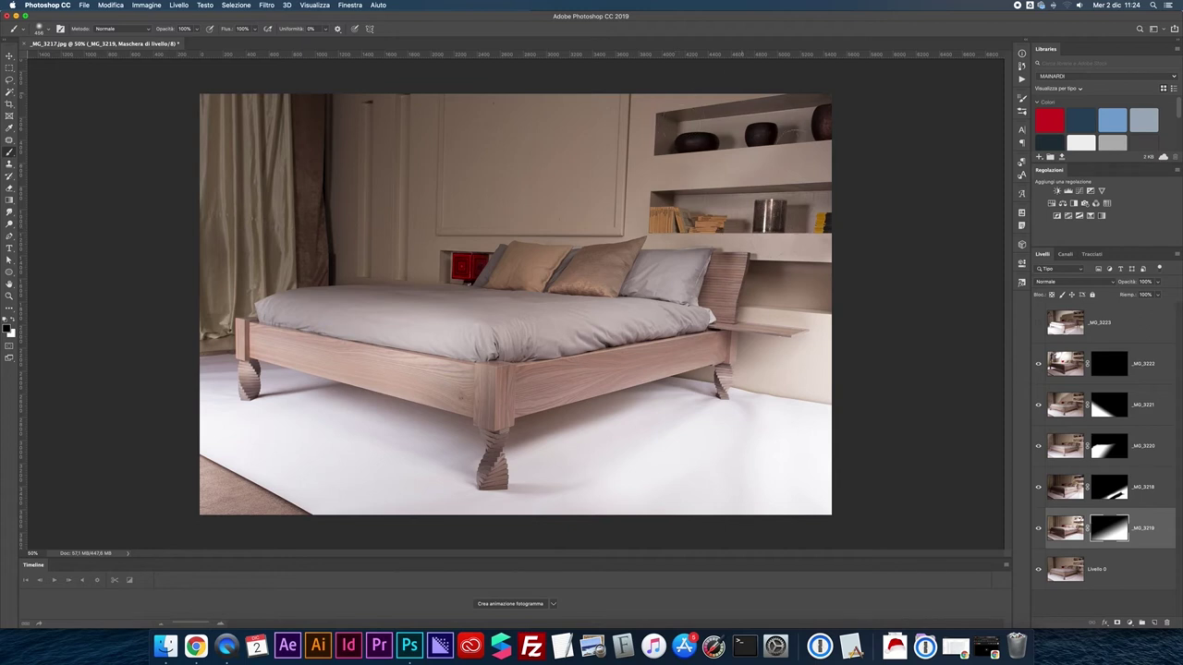
{"action": "left_click_drag", "start_coordinate": [833, 236], "coordinate": [859, 185]}
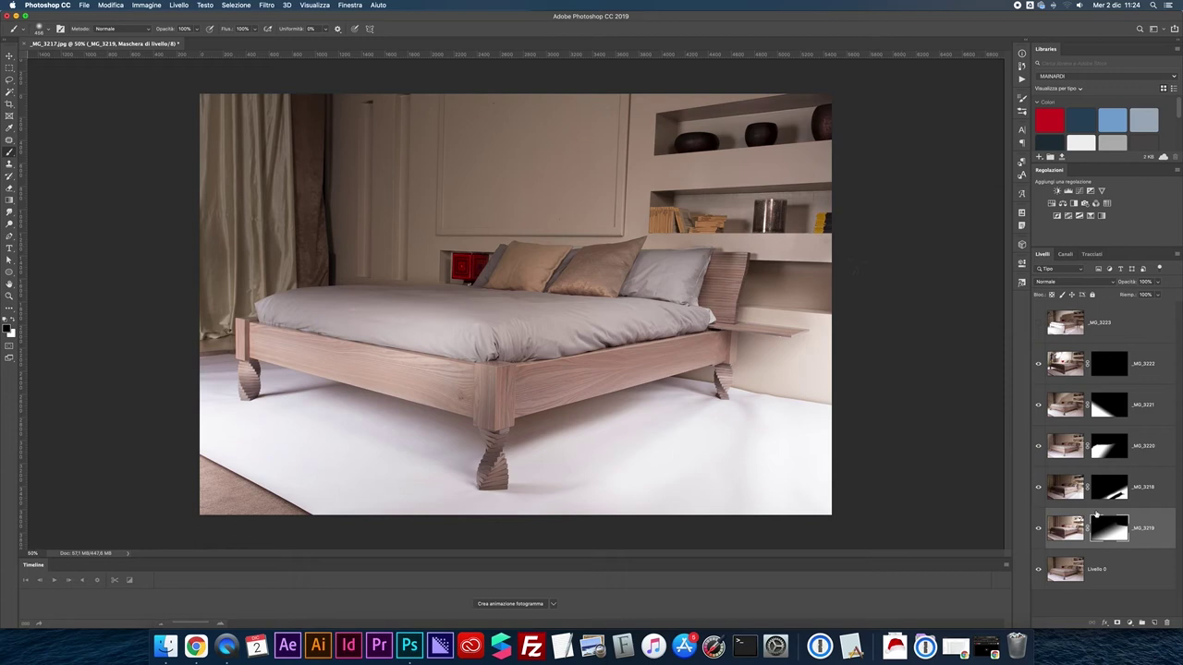
{"action": "left_click", "coordinate": [1038, 569], "text": "alt"}
{"action": "left_click", "coordinate": [1038, 569], "text": "alt"}
{"action": "left_click", "coordinate": [1037, 569], "text": "alt"}
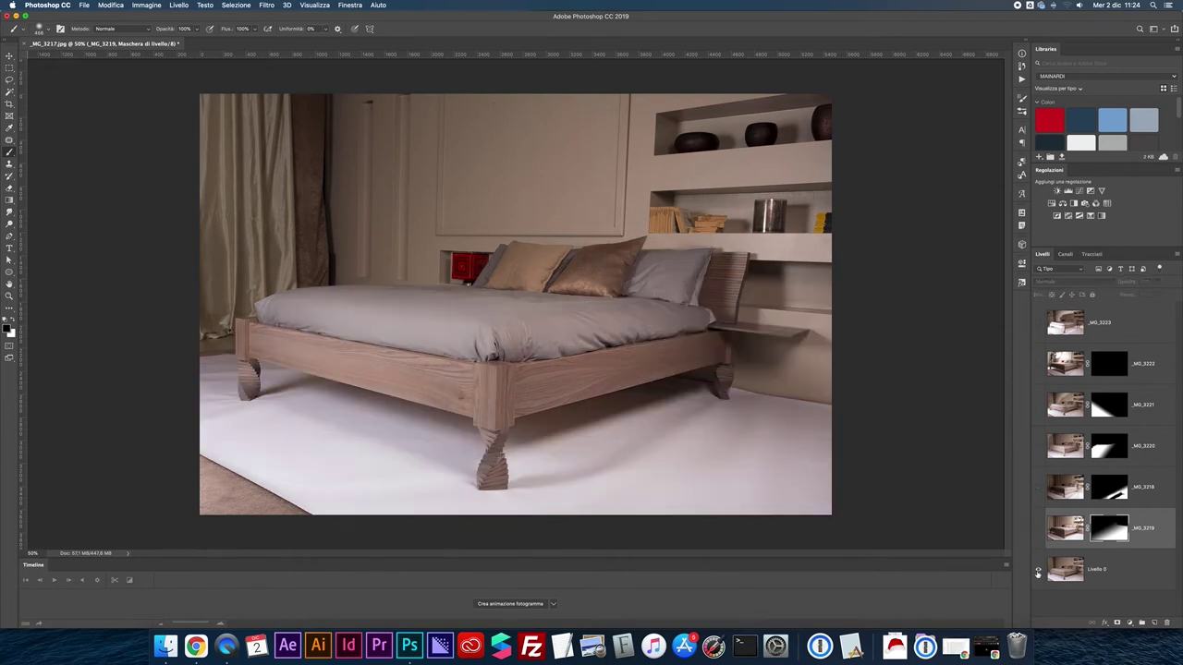
{"action": "left_click", "coordinate": [1038, 569], "text": "alt"}
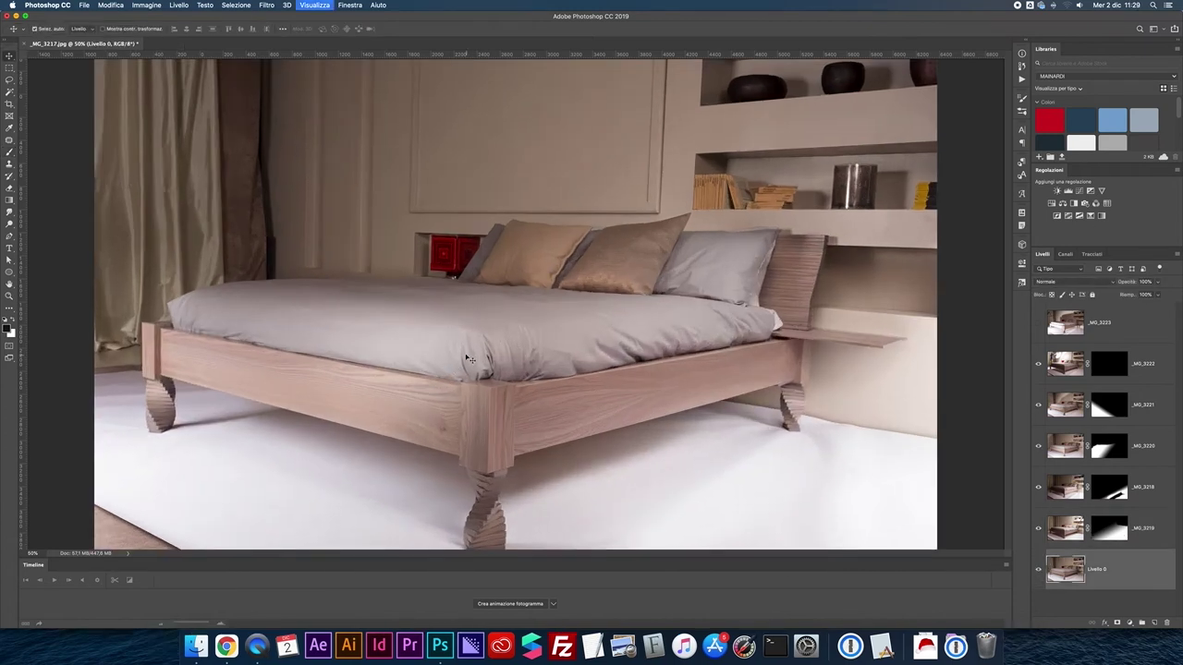
- Zoom in on the front leg and start a Pen path along its base
{"action": "scroll", "coordinate": [469, 358], "scroll_direction": "up", "scroll_amount": 2}
{"action": "scroll", "coordinate": [462, 351], "scroll_direction": "up", "scroll_amount": 1}
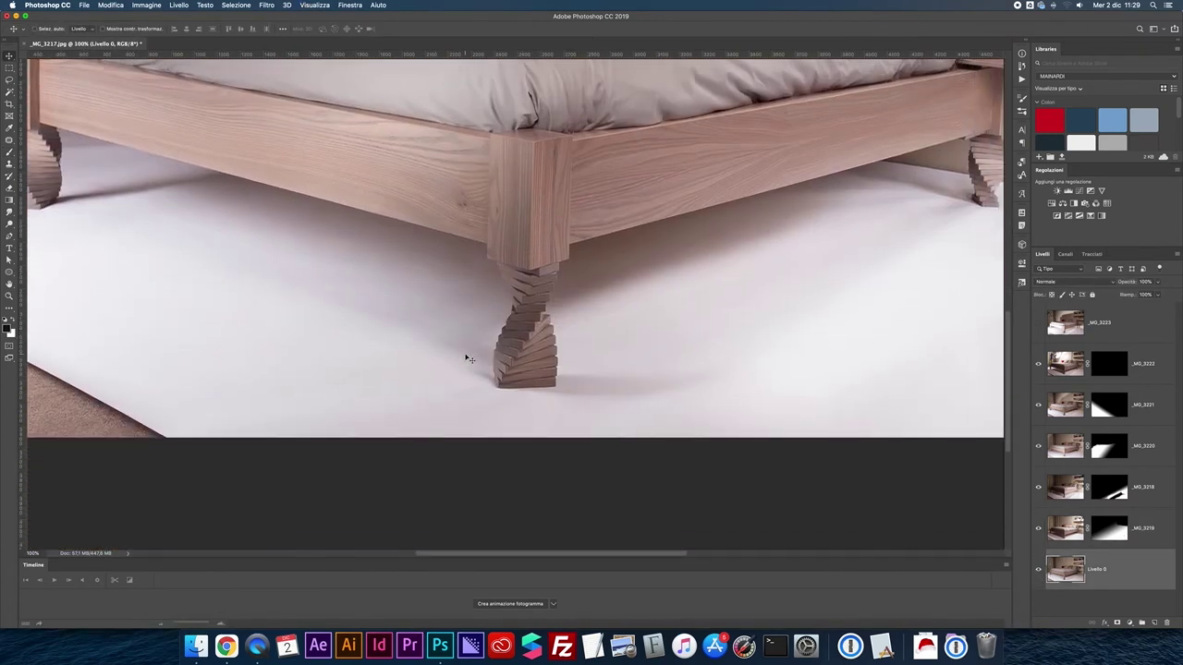
{"action": "scroll", "coordinate": [462, 351], "scroll_direction": "up", "scroll_amount": 1}
{"action": "scroll", "coordinate": [490, 362], "scroll_direction": "up", "scroll_amount": 1}
{"action": "key", "text": "p"}
{"action": "left_click", "coordinate": [431, 321]}
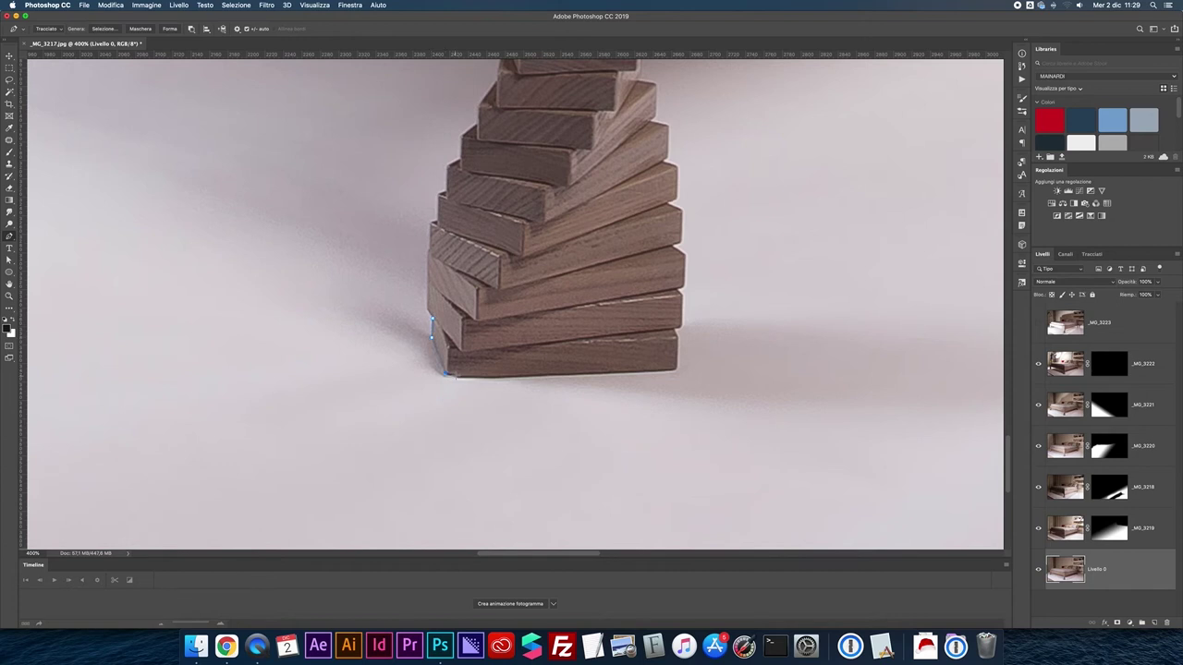
{"action": "left_click", "coordinate": [678, 371]}
- Zoom in closer and trace the path up the leg's right edge
{"action": "key", "text": "ctrl+plus"}
{"action": "left_click", "coordinate": [724, 276]}
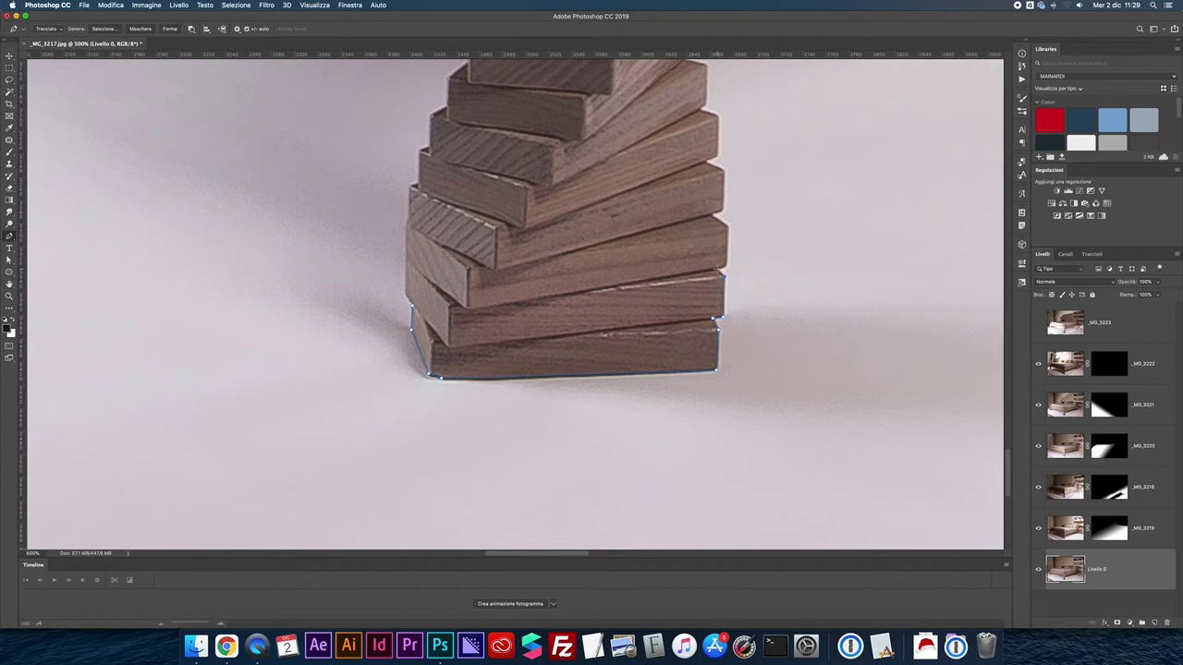
{"action": "key", "text": "ctrl+plus"}
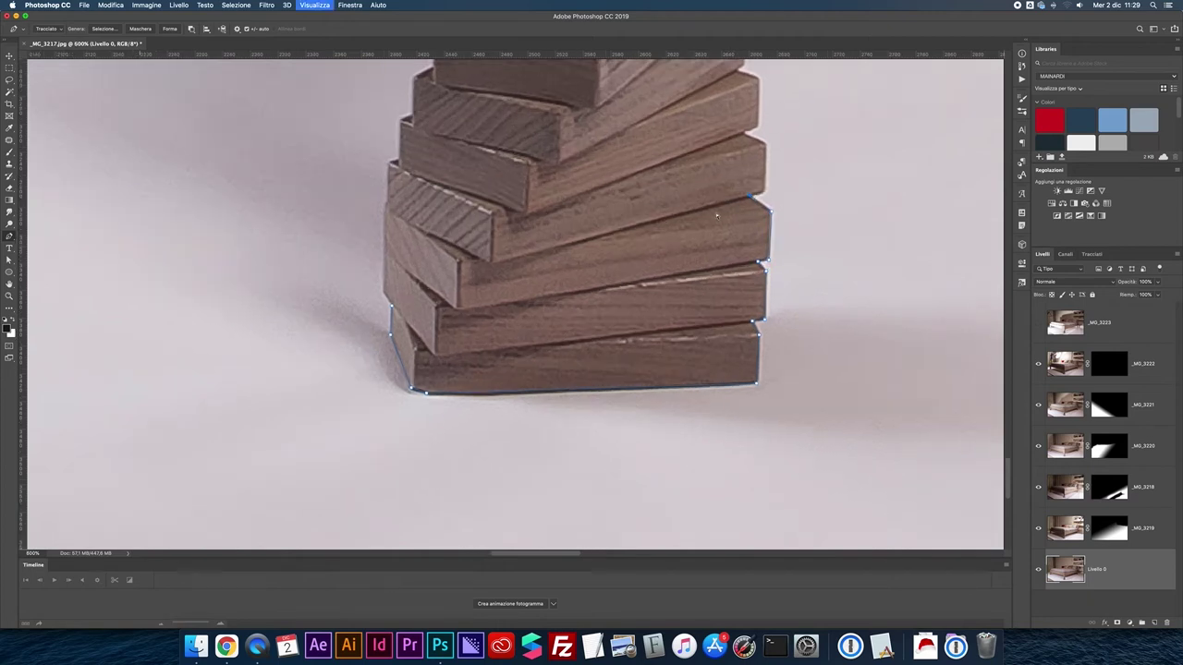
{"action": "left_click", "coordinate": [630, 330]}
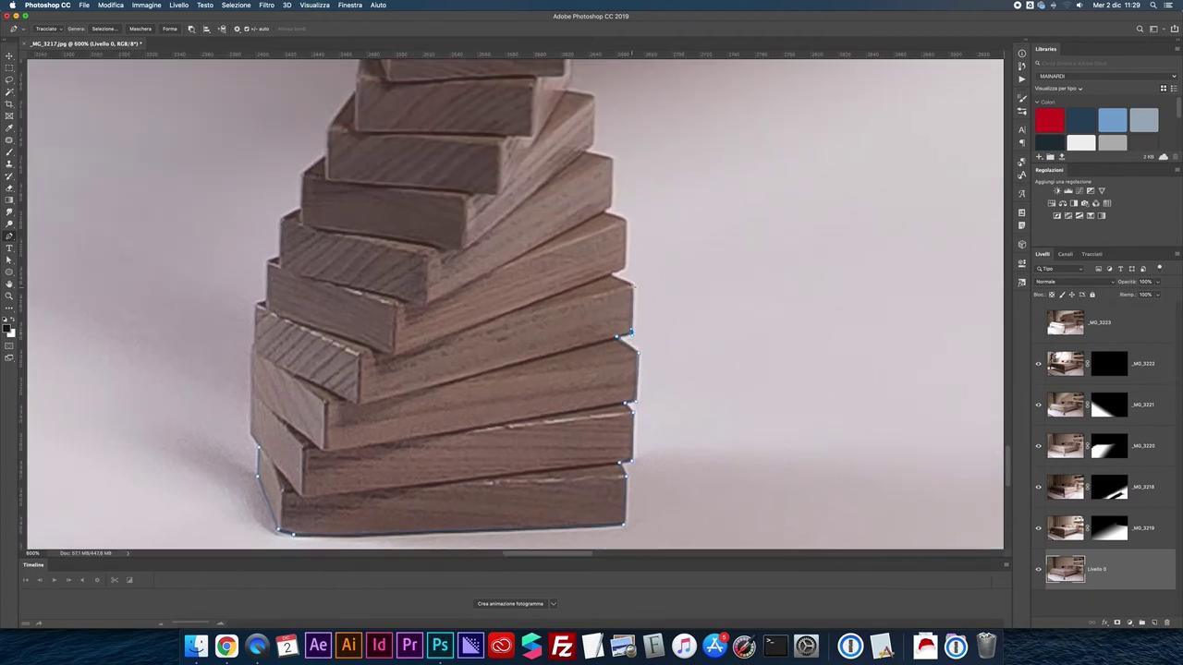
{"action": "scroll", "coordinate": [626, 268], "scroll_direction": "up", "scroll_amount": 1}
{"action": "left_click", "coordinate": [628, 231]}
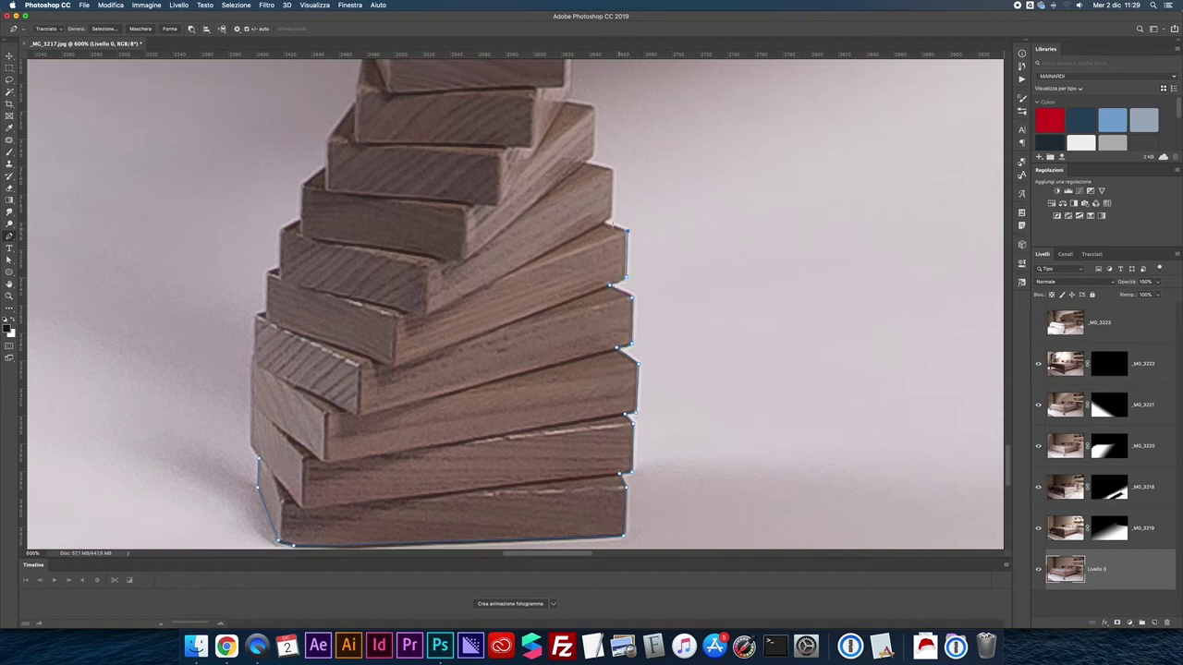
{"action": "left_click", "coordinate": [613, 169]}
{"action": "scroll", "coordinate": [594, 155], "scroll_direction": "up", "scroll_amount": 10}
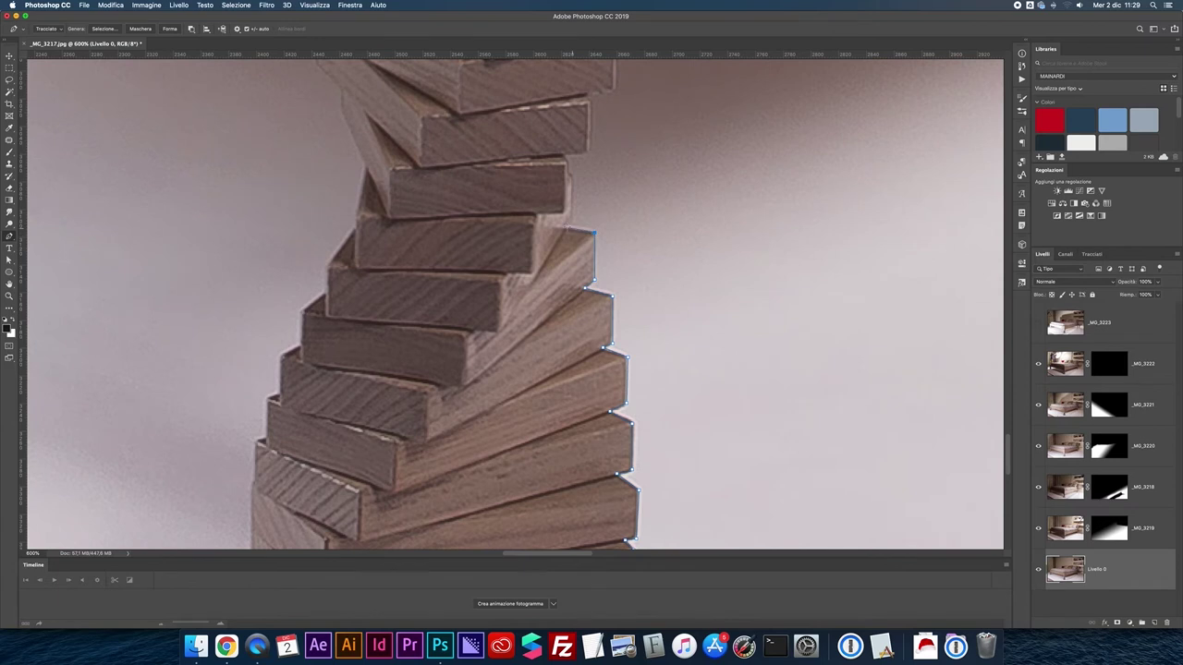
{"action": "left_click", "coordinate": [570, 175]}
- Add an anchor at the leg's top-right corner and pan toward the frame's underside
{"action": "scroll", "coordinate": [568, 144], "scroll_direction": "up", "scroll_amount": 10}
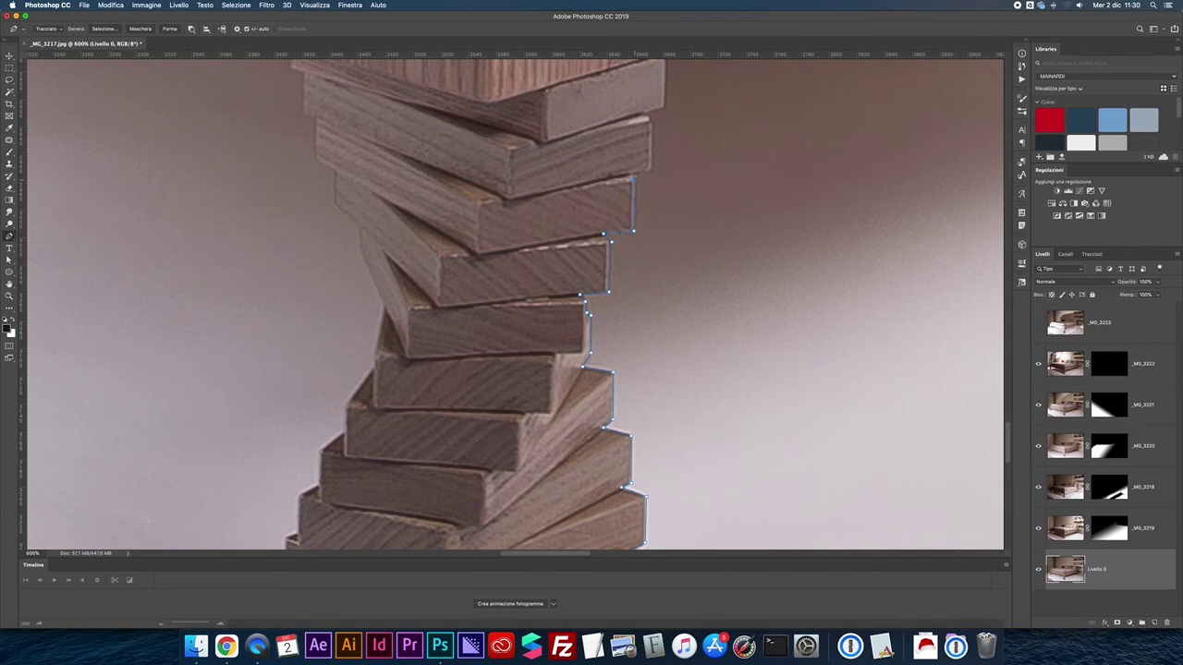
{"action": "scroll", "coordinate": [650, 170], "scroll_direction": "up", "scroll_amount": 2}
{"action": "scroll", "coordinate": [652, 189], "scroll_direction": "up", "scroll_amount": 4}
{"action": "left_click", "coordinate": [643, 200]}
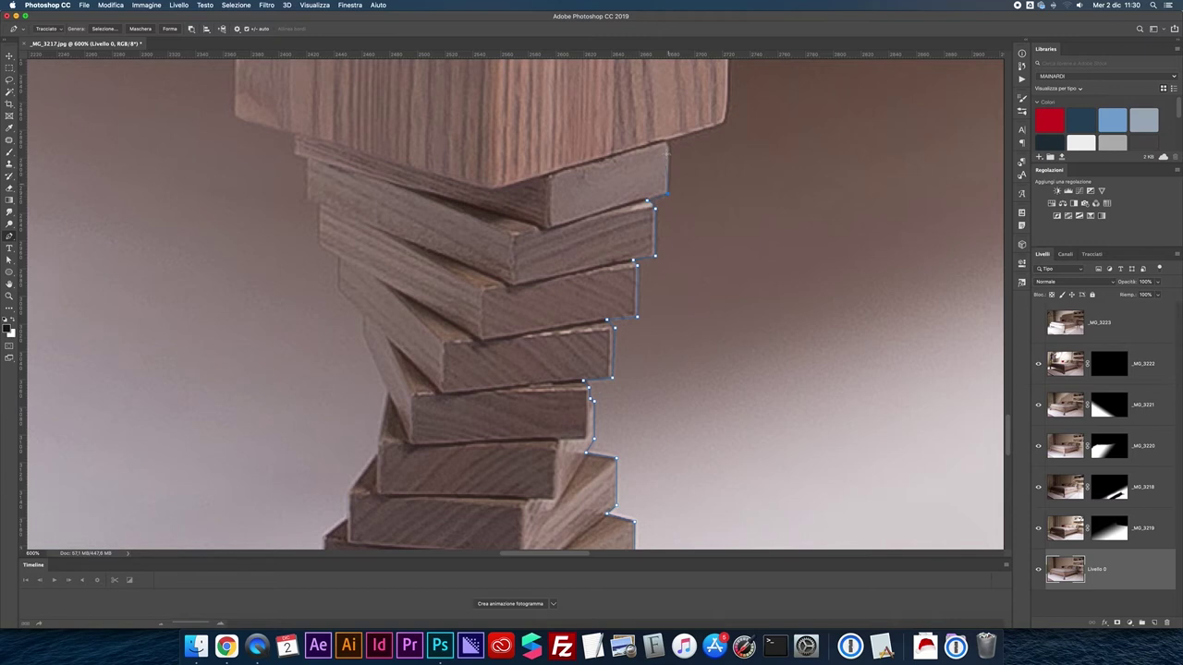
{"action": "scroll", "coordinate": [665, 145], "scroll_direction": "right", "scroll_amount": 4}
{"action": "scroll", "coordinate": [665, 145], "scroll_direction": "up", "scroll_amount": 3}
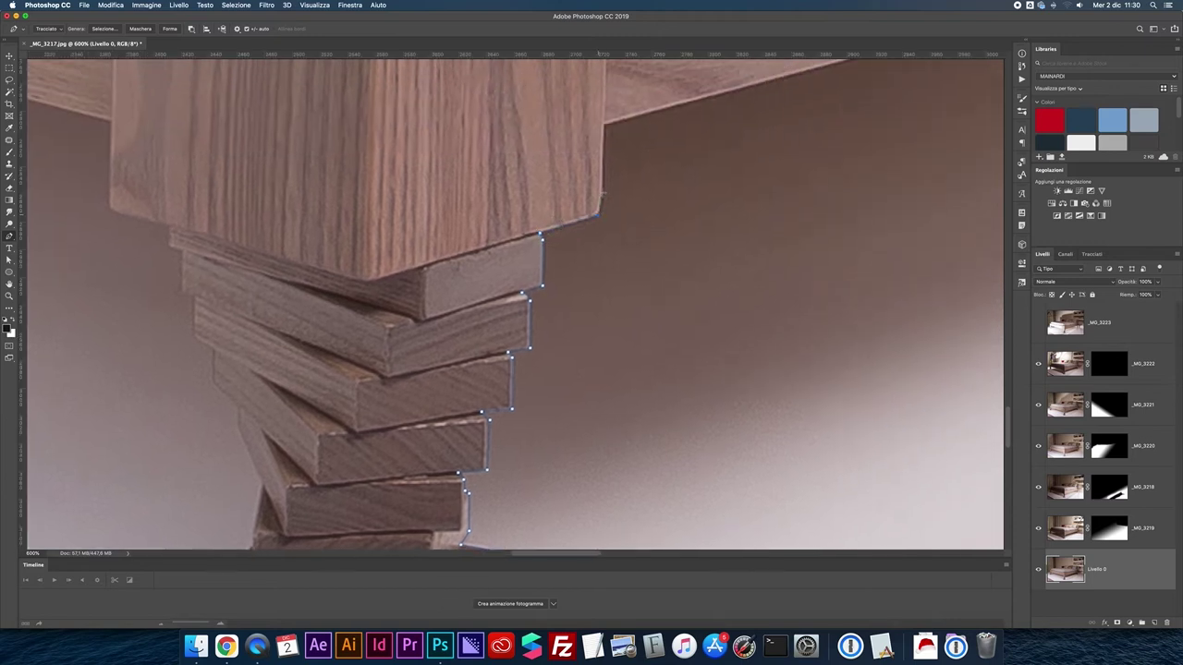
{"action": "scroll", "coordinate": [601, 195], "scroll_direction": "up", "scroll_amount": 5}
{"action": "scroll", "coordinate": [554, 278], "scroll_direction": "right", "scroll_amount": 5}
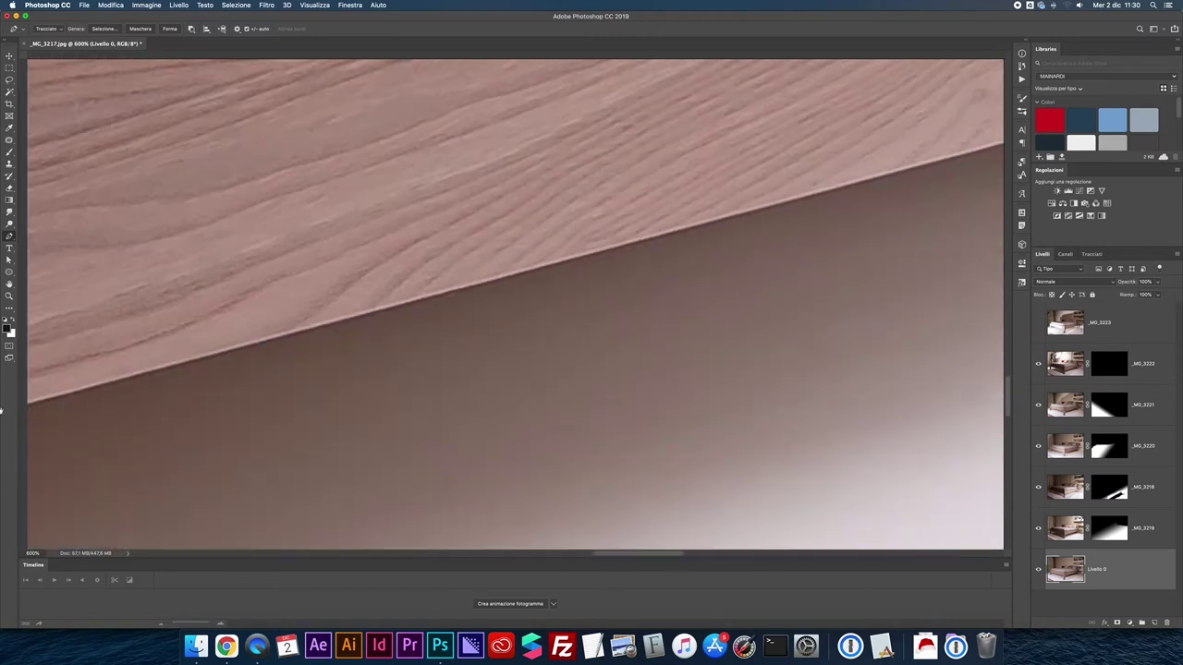
{"action": "scroll", "coordinate": [582, 254], "scroll_direction": "up", "scroll_amount": 5}
- Anchor the path on the frame's underside and trace down the stacked board edges
{"action": "left_click", "coordinate": [586, 256]}
{"action": "left_click_drag", "start_coordinate": [586, 256], "coordinate": [540, 205]}
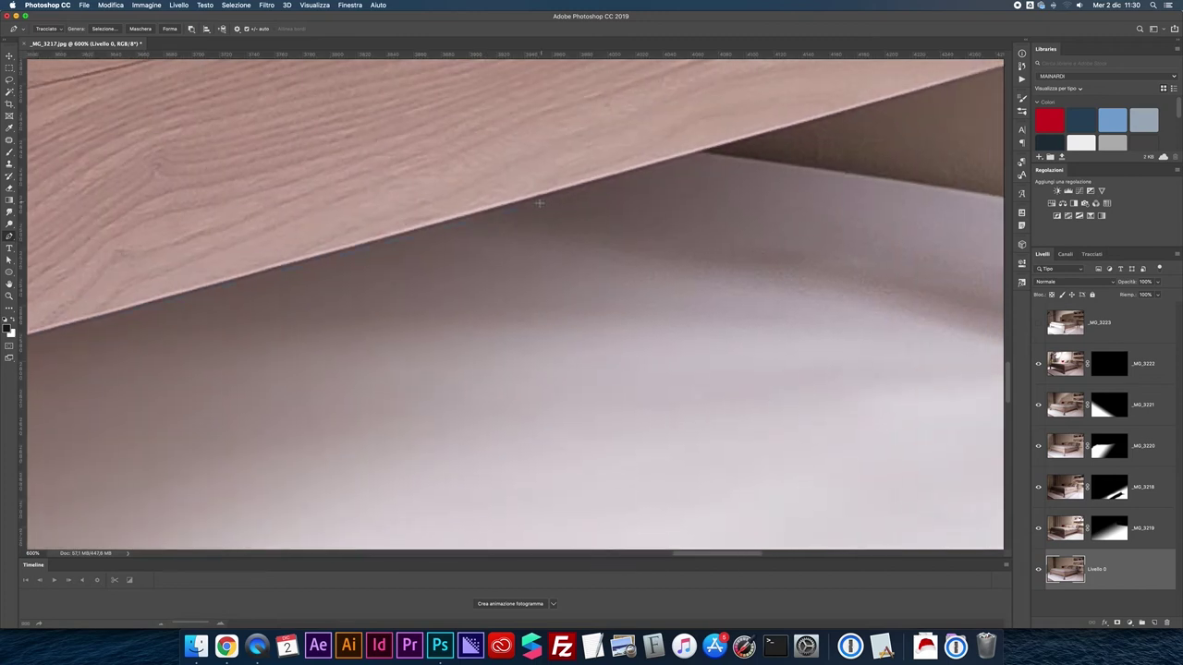
{"action": "left_click_drag", "start_coordinate": [761, 132], "coordinate": [260, 312]}
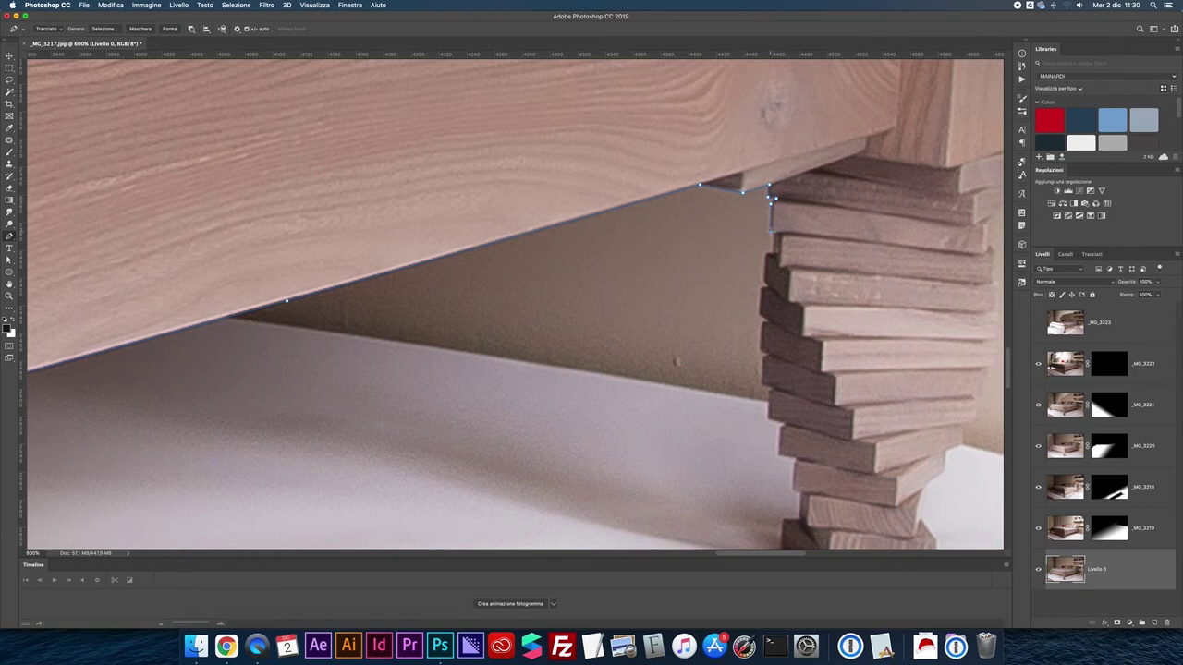
{"action": "left_click", "coordinate": [768, 255]}
{"action": "scroll", "coordinate": [768, 259], "scroll_direction": "up", "scroll_amount": 1}
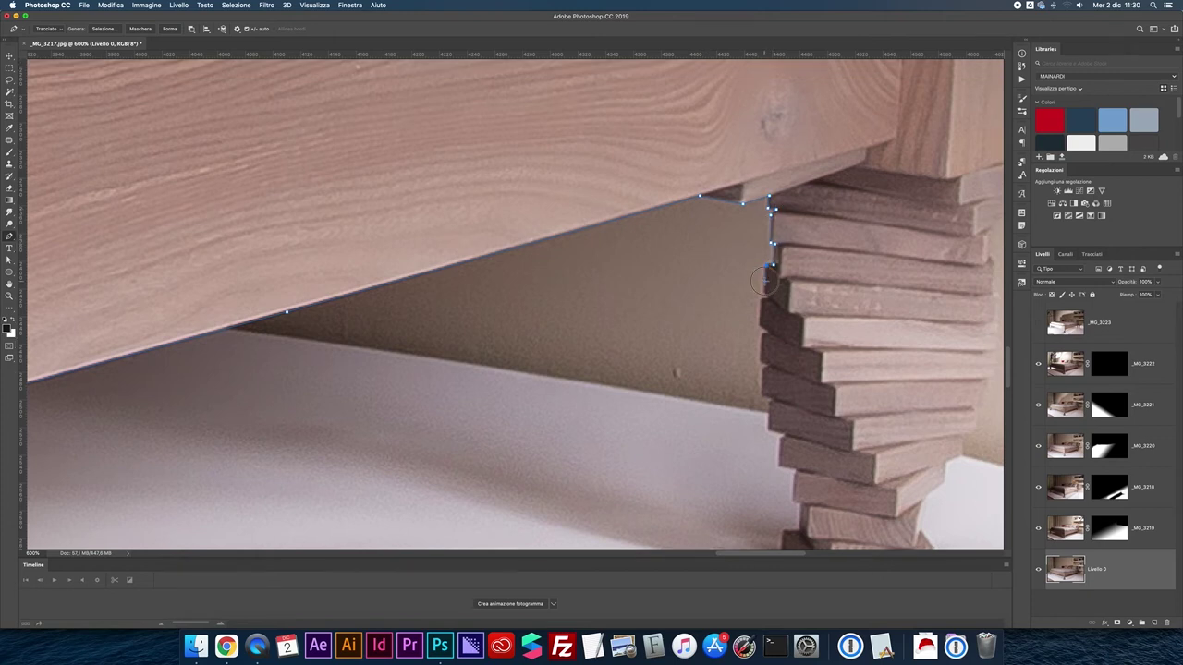
{"action": "key", "text": "ctrl+plus"}
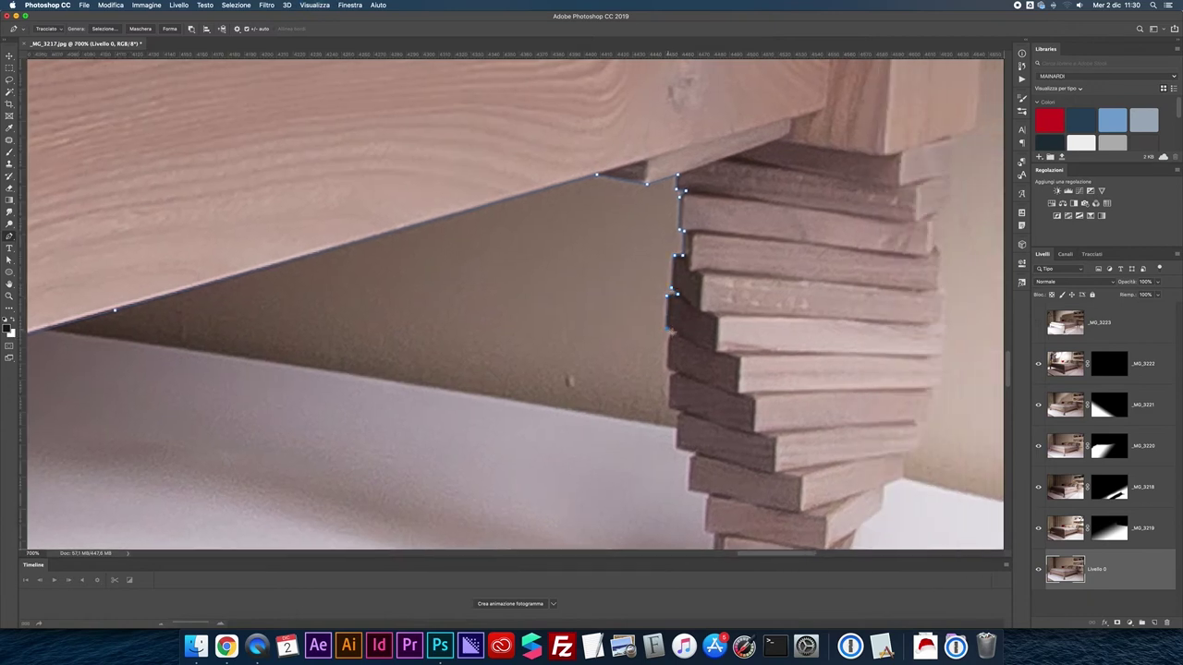
{"action": "left_click", "coordinate": [678, 373]}
{"action": "left_click", "coordinate": [668, 408]}
- Trace the path along the board edges, across the leg's base and up its right side
{"action": "scroll", "coordinate": [679, 416], "scroll_direction": "down", "scroll_amount": 1}
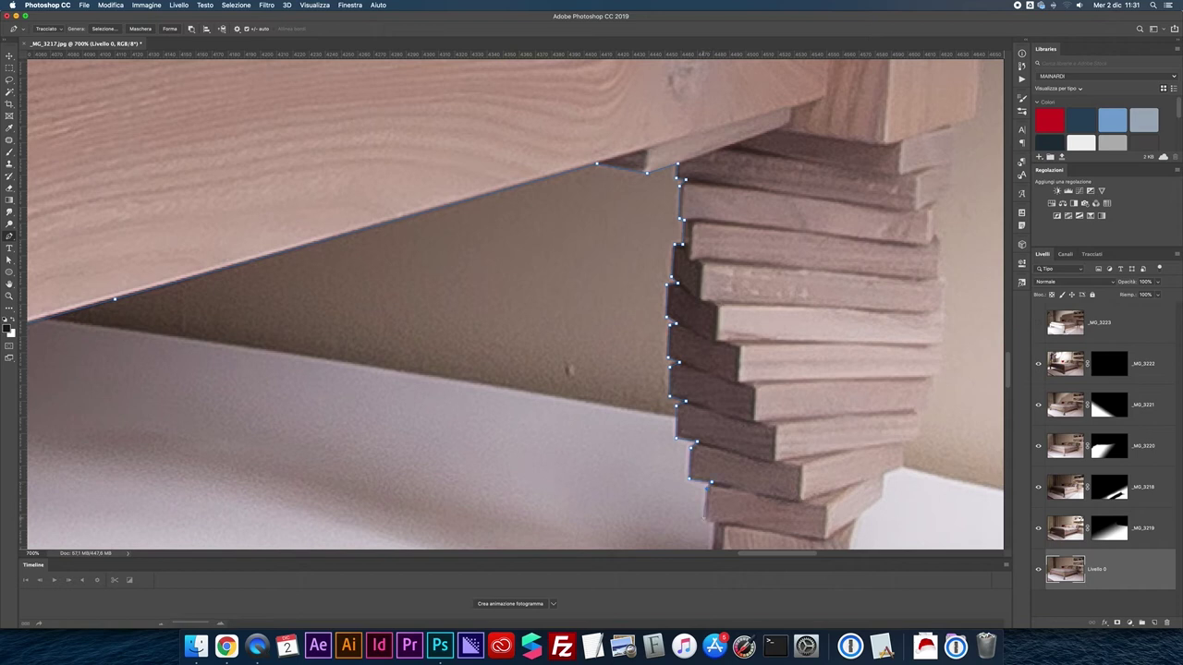
{"action": "scroll", "coordinate": [684, 416], "scroll_direction": "down", "scroll_amount": 10}
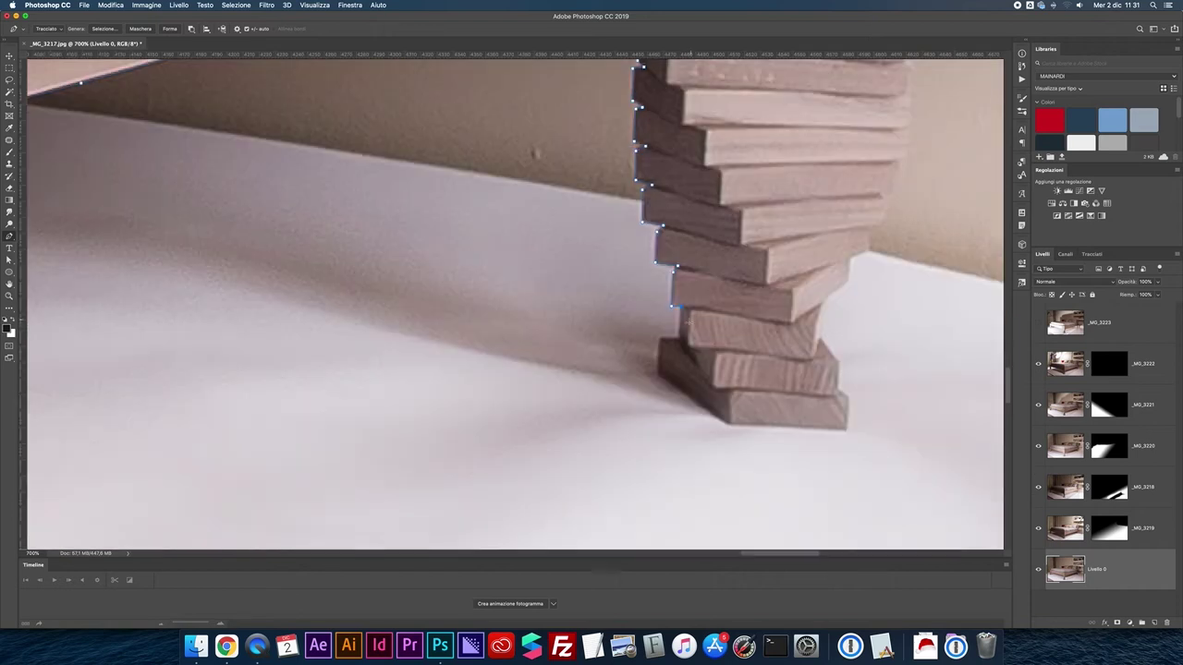
{"action": "left_click", "coordinate": [660, 339]}
{"action": "left_click", "coordinate": [659, 373]}
{"action": "left_click", "coordinate": [729, 426]}
{"action": "left_click", "coordinate": [847, 429]}
{"action": "left_click", "coordinate": [848, 397]}
{"action": "left_click", "coordinate": [838, 360]}
{"action": "left_click", "coordinate": [848, 258]}
- Extend the path upward, compare with the upper layers hidden, and undo a misplaced anchor
{"action": "left_click_drag", "start_coordinate": [850, 222], "coordinate": [654, 317]}
{"action": "left_click", "coordinate": [657, 329]}
{"action": "left_click", "coordinate": [657, 304]}
{"action": "left_click", "coordinate": [668, 298]}
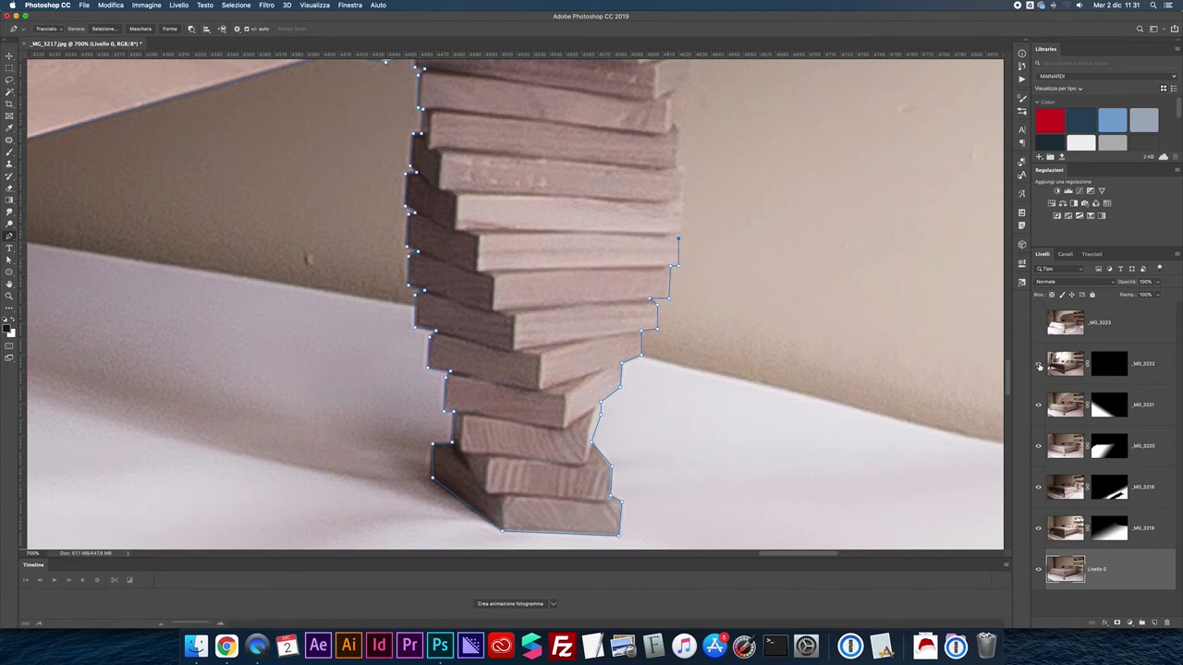
{"action": "left_click_drag", "start_coordinate": [1035, 405], "coordinate": [1037, 528]}
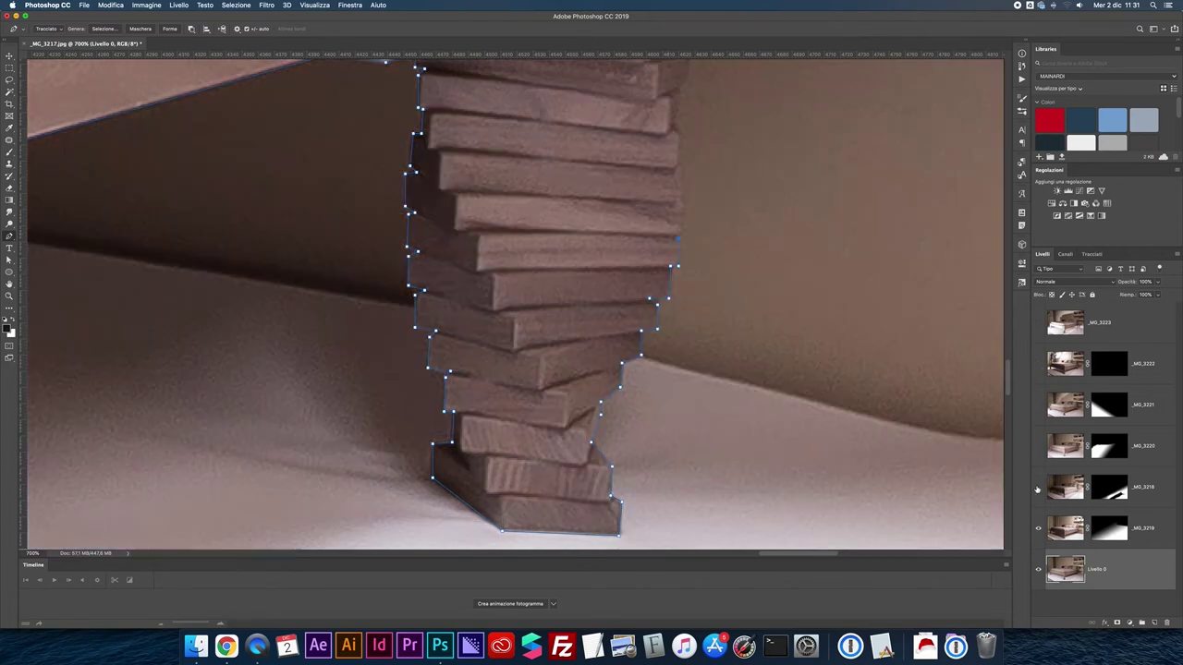
{"action": "key", "text": "ctrl+z"}
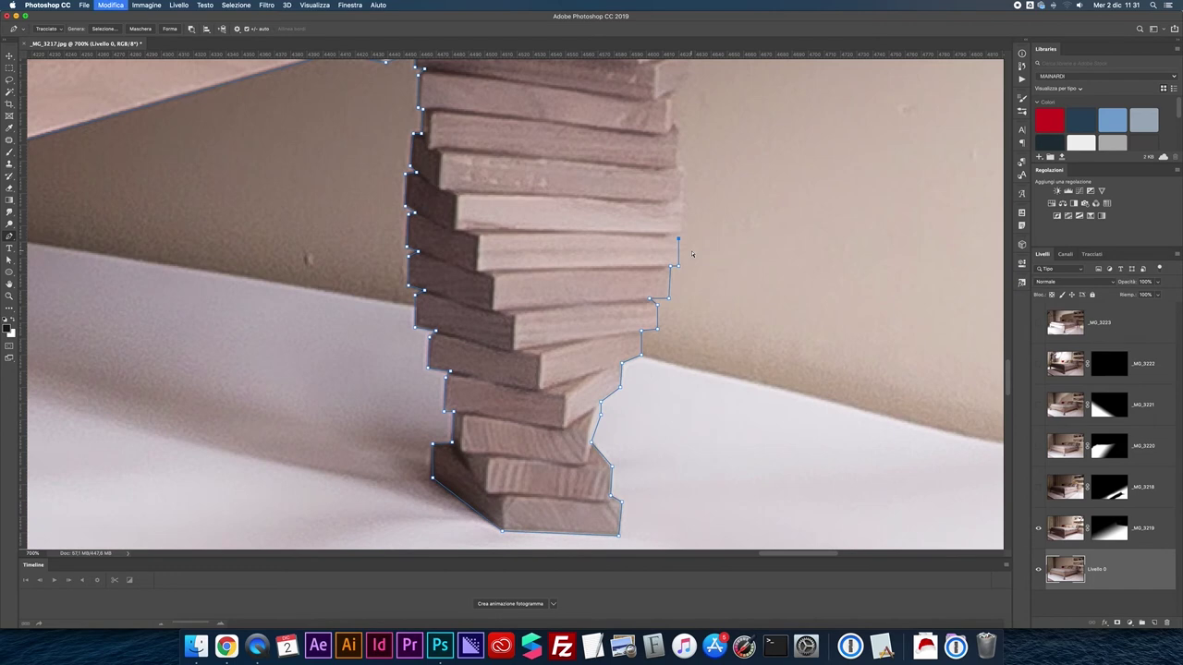
{"action": "key", "text": "ctrl+z"}
{"action": "key", "text": "ctrl+shift+z"}
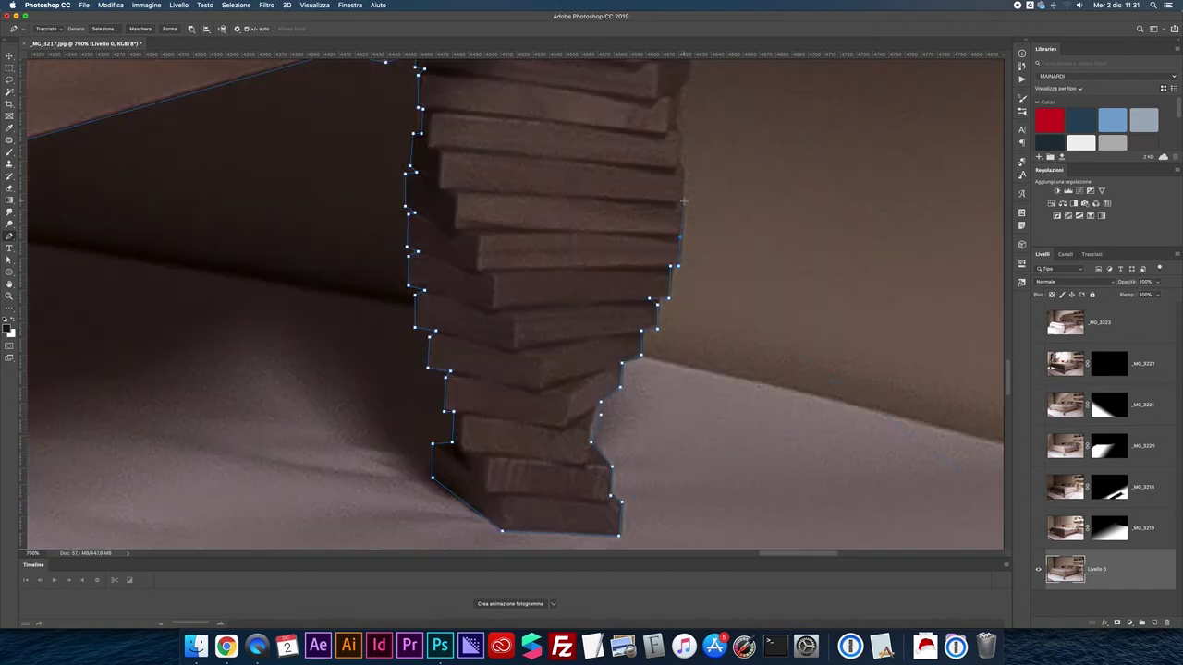
- Place anchors up the stack's edge, then show the _MG_3219 layer for comparison
{"action": "left_click", "coordinate": [680, 236]}
{"action": "left_click_drag", "start_coordinate": [682, 196], "coordinate": [602, 367]}
{"action": "left_click", "coordinate": [601, 366]}
{"action": "left_click", "coordinate": [594, 350]}
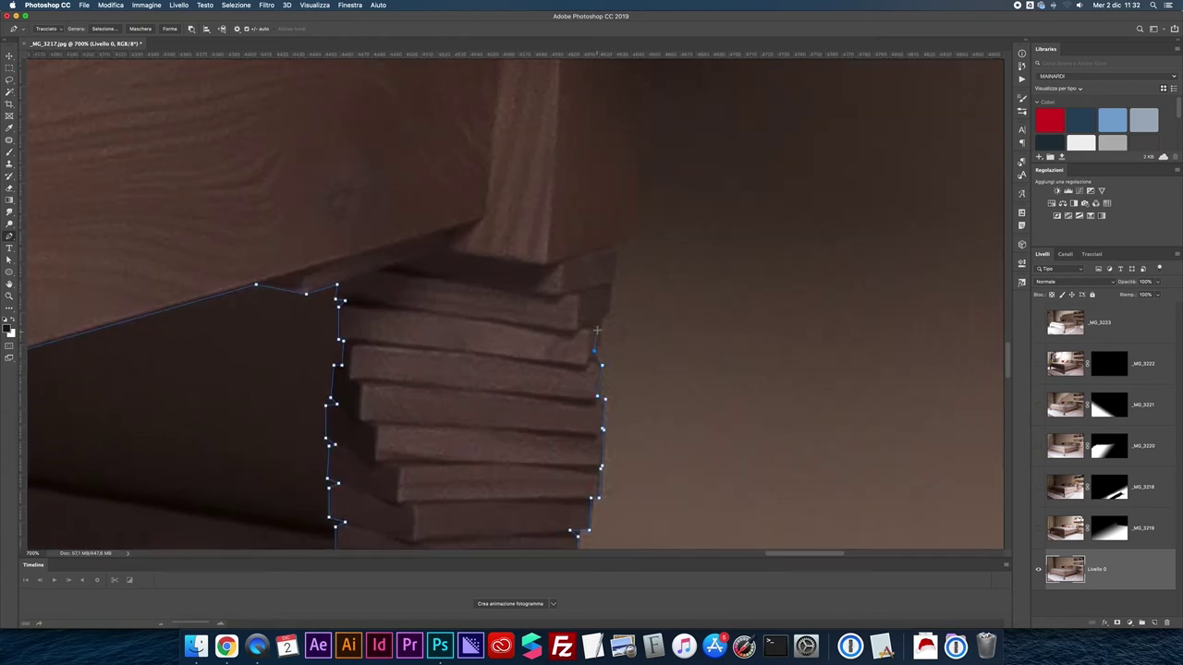
{"action": "left_click", "coordinate": [596, 321]}
{"action": "left_click", "coordinate": [615, 279]}
{"action": "left_click", "coordinate": [615, 243]}
{"action": "left_click", "coordinate": [1038, 529]}
- Add path anchors where the stack meets the shelf and hide _MG_3219 again
{"action": "scroll", "coordinate": [633, 237], "scroll_direction": "up", "scroll_amount": 5}
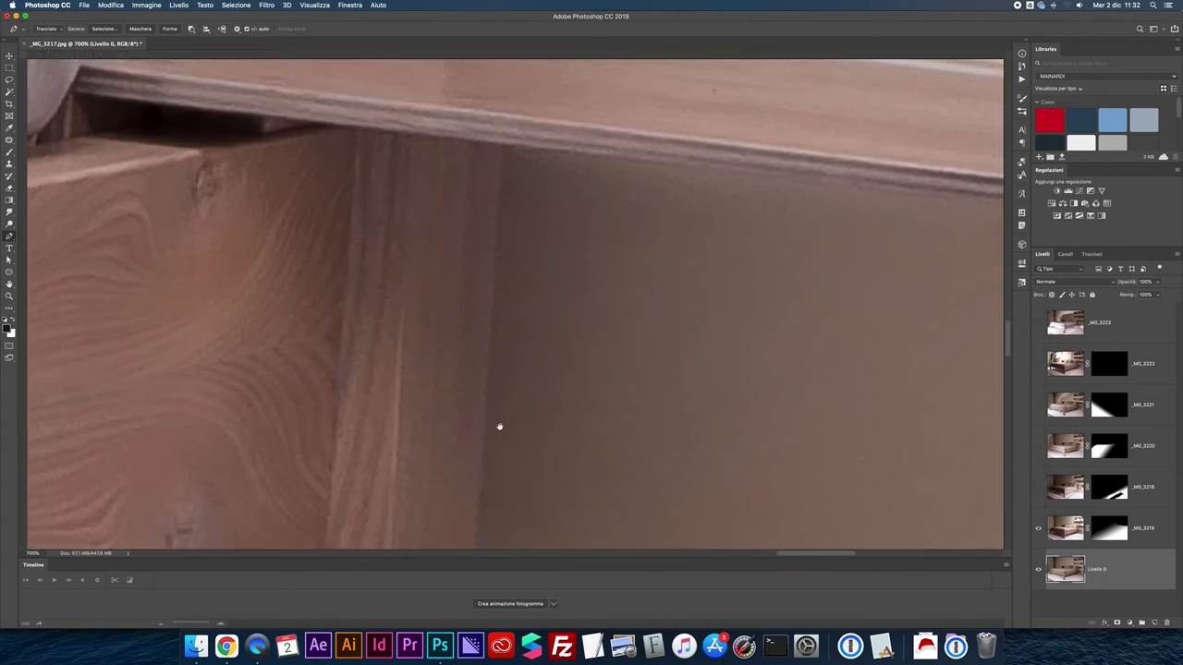
{"action": "scroll", "coordinate": [699, 194], "scroll_direction": "right", "scroll_amount": 5}
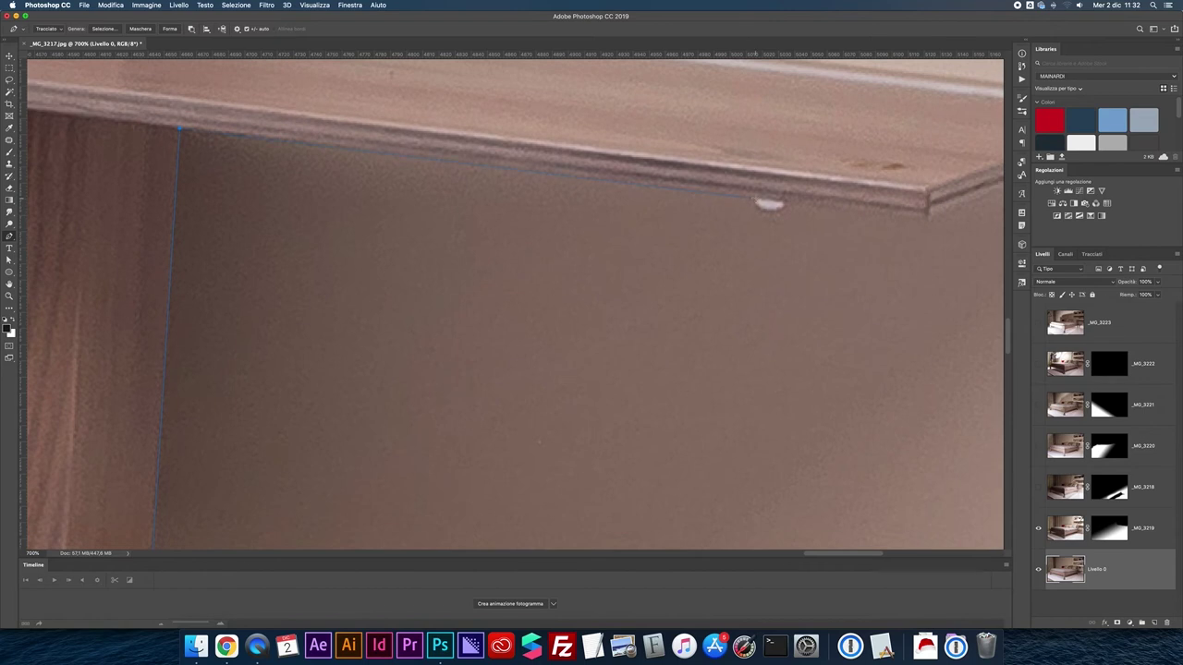
{"action": "scroll", "coordinate": [832, 204], "scroll_direction": "right", "scroll_amount": 6}
{"action": "scroll", "coordinate": [832, 203], "scroll_direction": "up", "scroll_amount": 1}
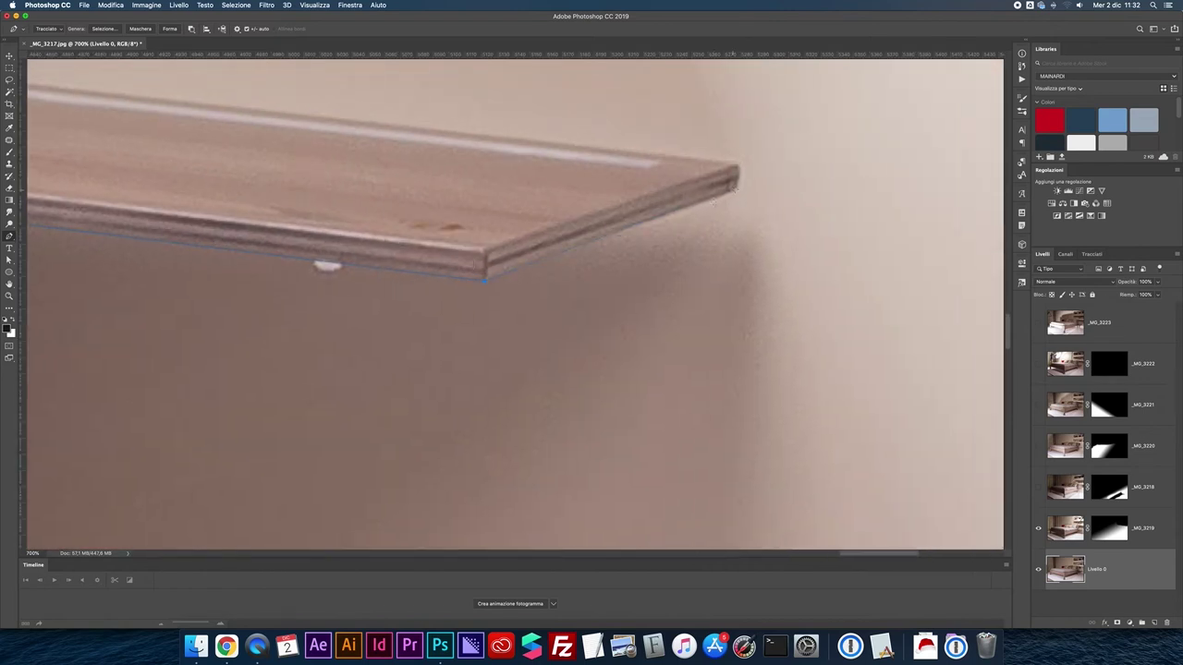
{"action": "scroll", "coordinate": [730, 166], "scroll_direction": "left", "scroll_amount": 10}
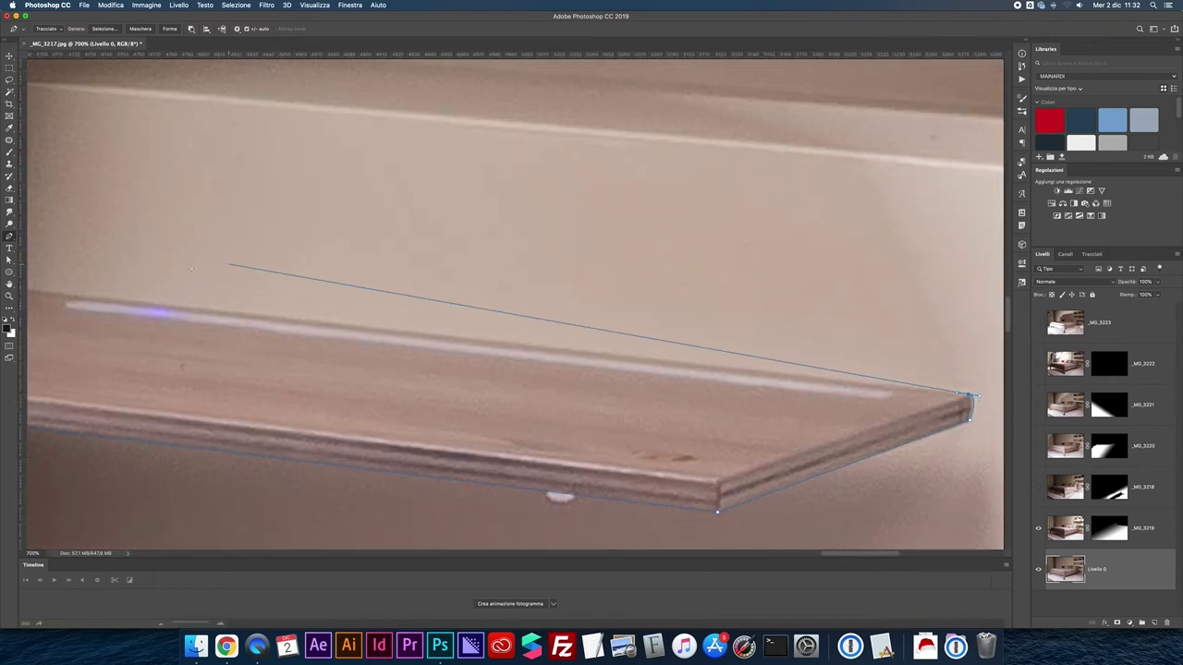
{"action": "scroll", "coordinate": [272, 326], "scroll_direction": "left", "scroll_amount": 2}
{"action": "left_click", "coordinate": [269, 321]}
{"action": "left_click", "coordinate": [274, 285]}
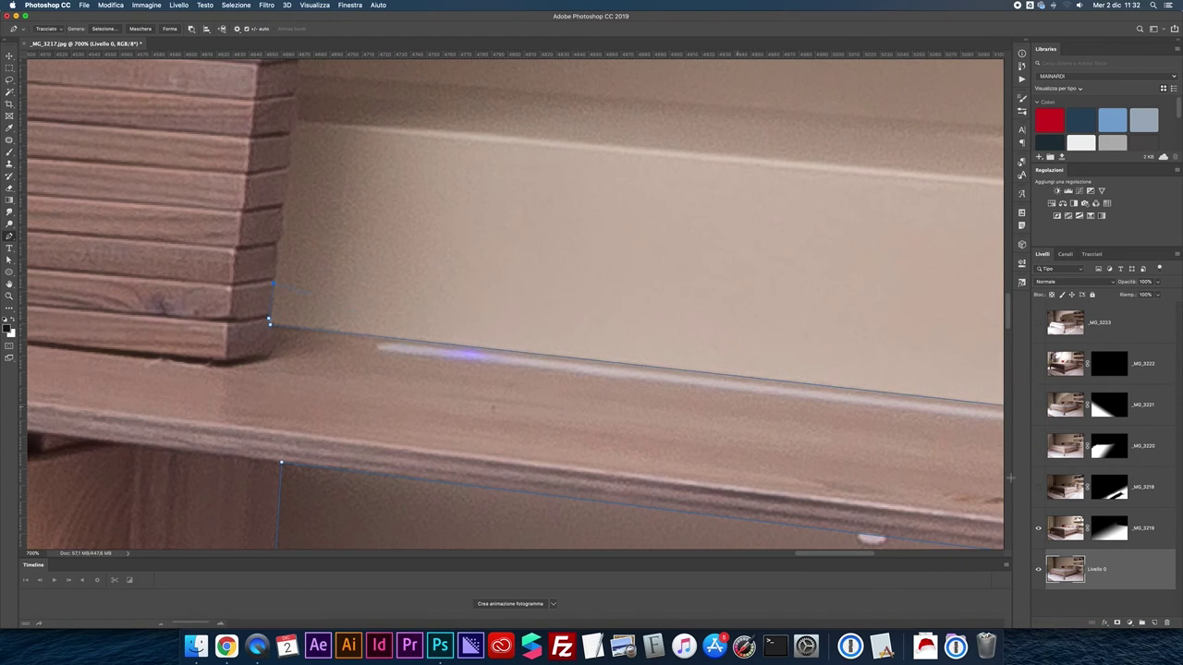
{"action": "left_click", "coordinate": [1038, 528]}
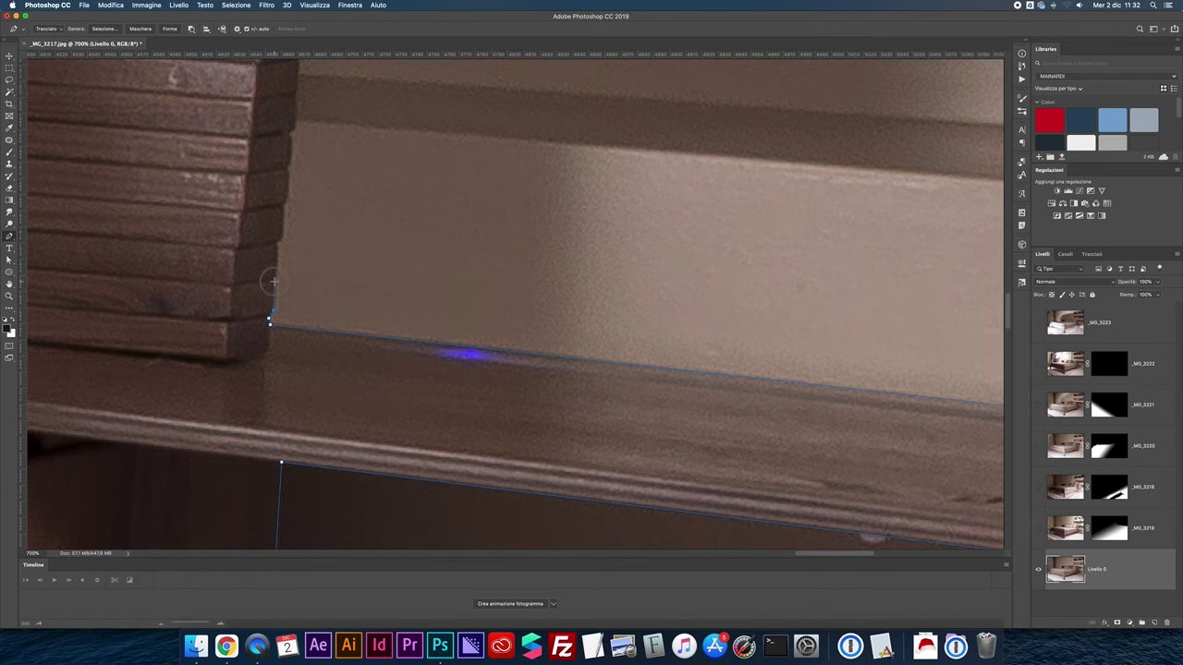
- Trace the path further up the stacked board edge
{"action": "left_click", "coordinate": [277, 245]}
{"action": "left_click", "coordinate": [281, 205]}
{"action": "left_click", "coordinate": [287, 171]}
{"action": "scroll", "coordinate": [305, 184], "scroll_direction": "up", "scroll_amount": 4}
{"action": "left_click", "coordinate": [302, 287]}
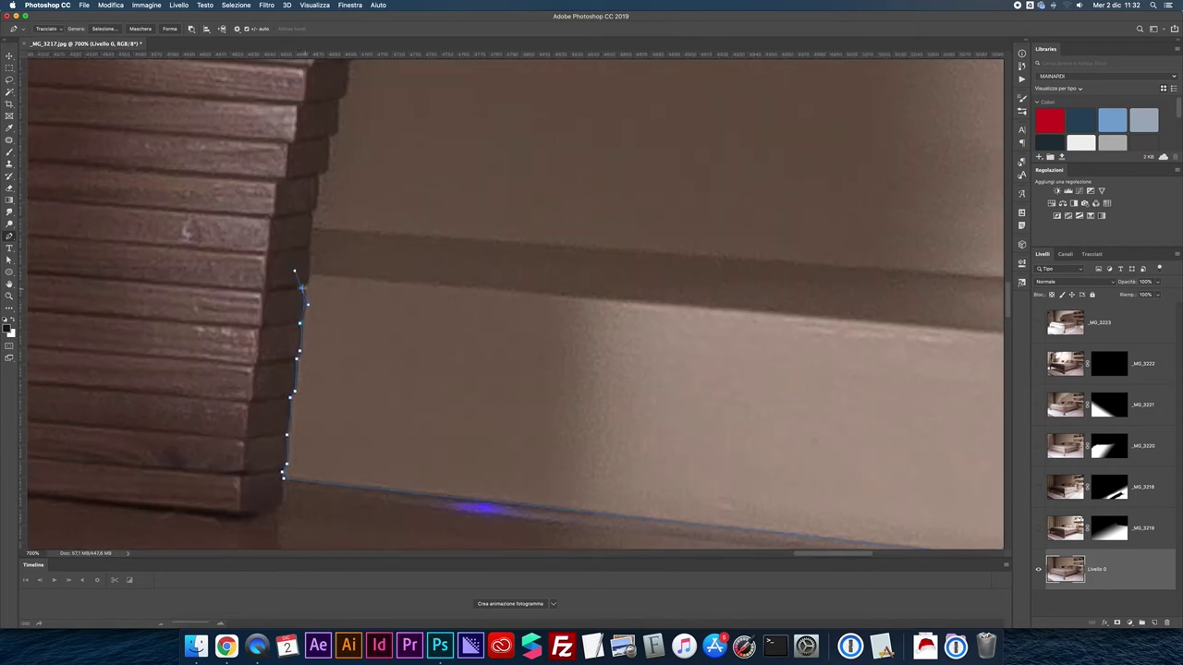
{"action": "left_click", "coordinate": [309, 244]}
{"action": "left_click", "coordinate": [312, 208]}
{"action": "left_click", "coordinate": [318, 176]}
{"action": "scroll", "coordinate": [306, 191], "scroll_direction": "up", "scroll_amount": 5}
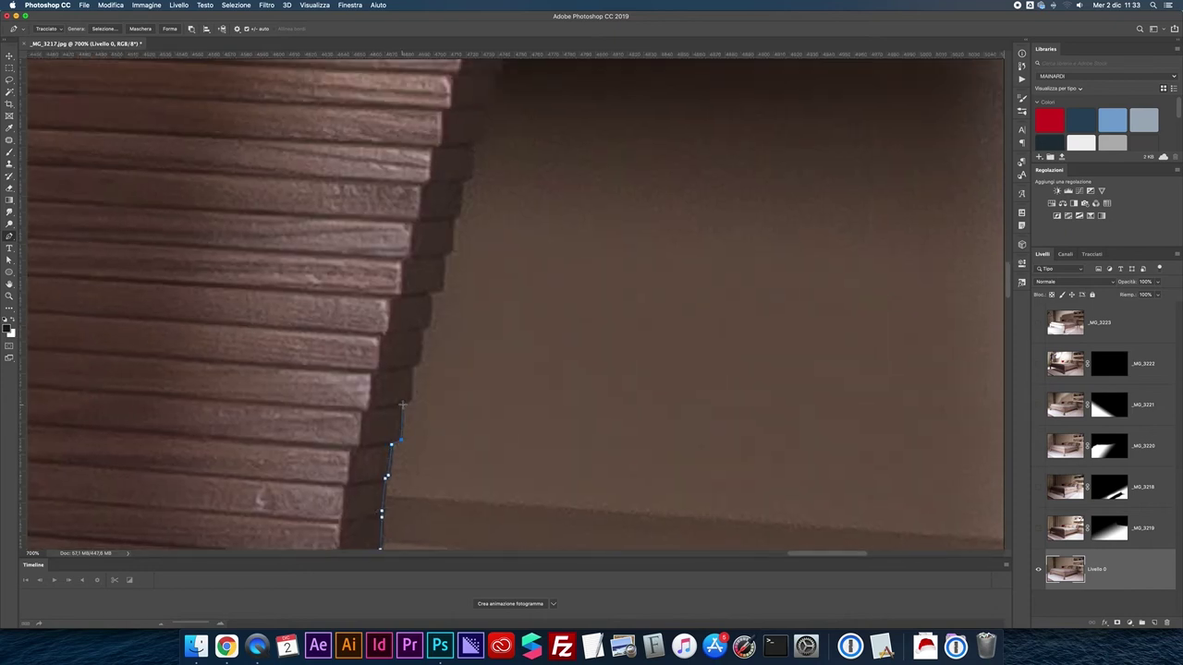
- Curve the segment at the top anchor and keep extending the path up the boards
{"action": "left_click", "coordinate": [413, 366]}
{"action": "left_click_drag", "start_coordinate": [428, 294], "coordinate": [428, 285]}
{"action": "left_click", "coordinate": [441, 292]}
{"action": "left_click", "coordinate": [446, 266]}
{"action": "left_click", "coordinate": [443, 258]}
{"action": "left_click_drag", "start_coordinate": [456, 222], "coordinate": [445, 325]}
{"action": "left_click", "coordinate": [445, 306]}
{"action": "left_click", "coordinate": [446, 285]}
- Show layers _MG_3218, _MG_3219 and _MG_3220, then resume the path from its top endpoint upward
{"action": "left_click", "coordinate": [1038, 528]}
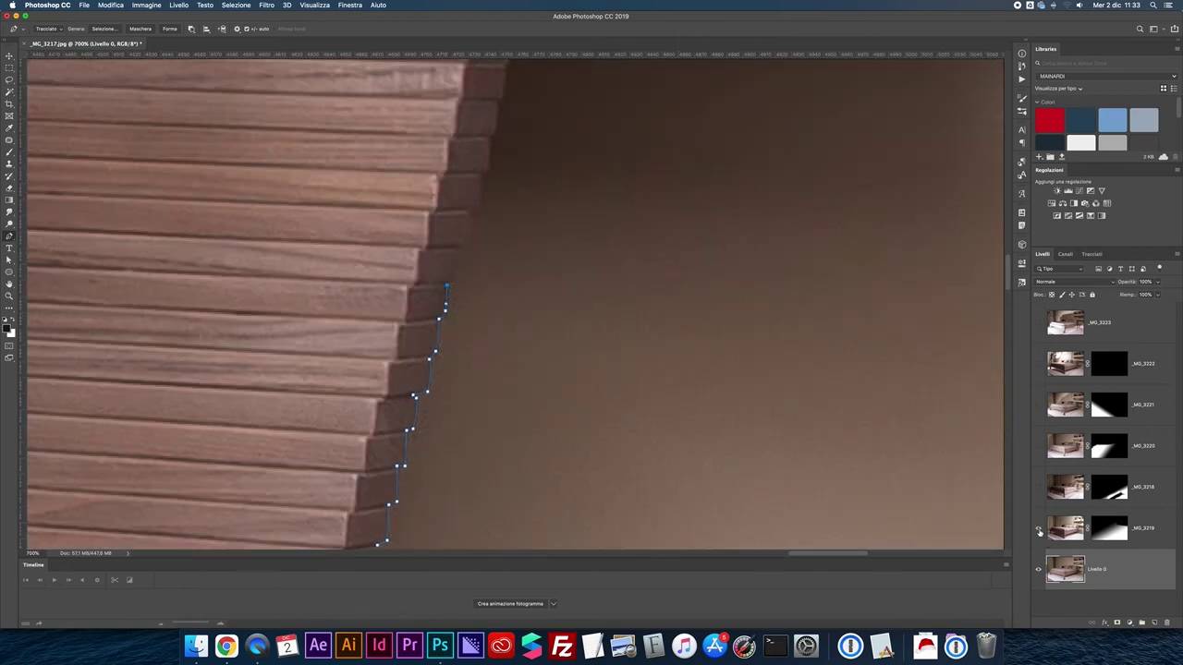
{"action": "left_click", "coordinate": [1038, 487]}
{"action": "left_click_drag", "start_coordinate": [1039, 532], "coordinate": [1038, 323]}
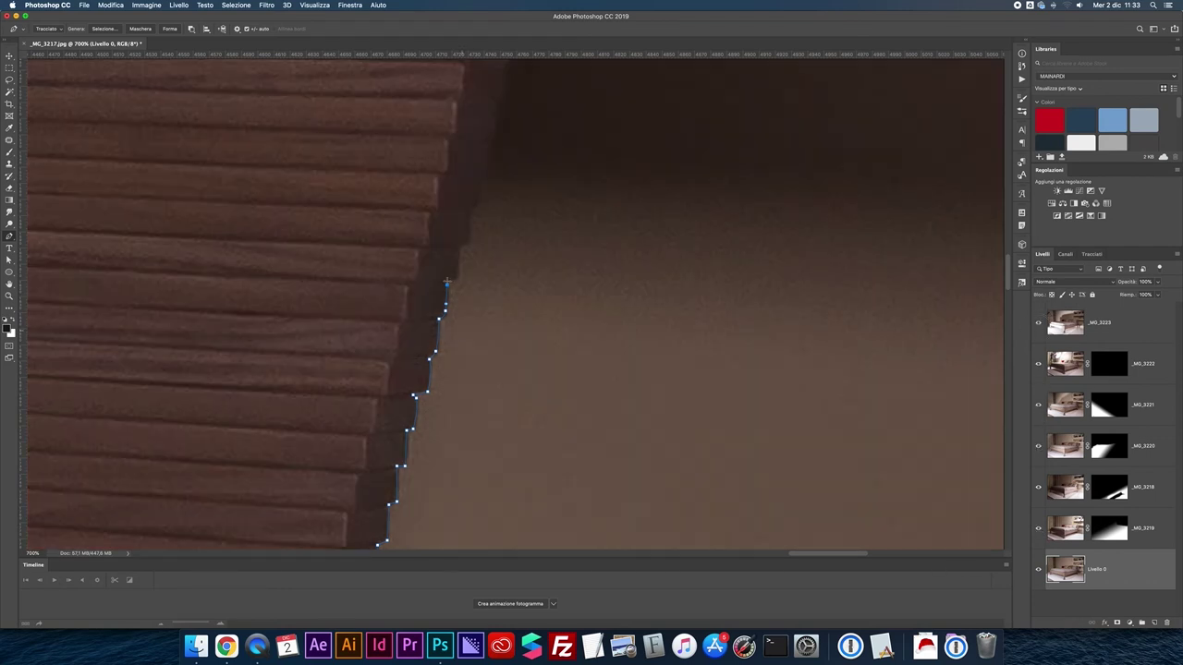
{"action": "left_click_drag", "start_coordinate": [456, 278], "coordinate": [509, 311]}
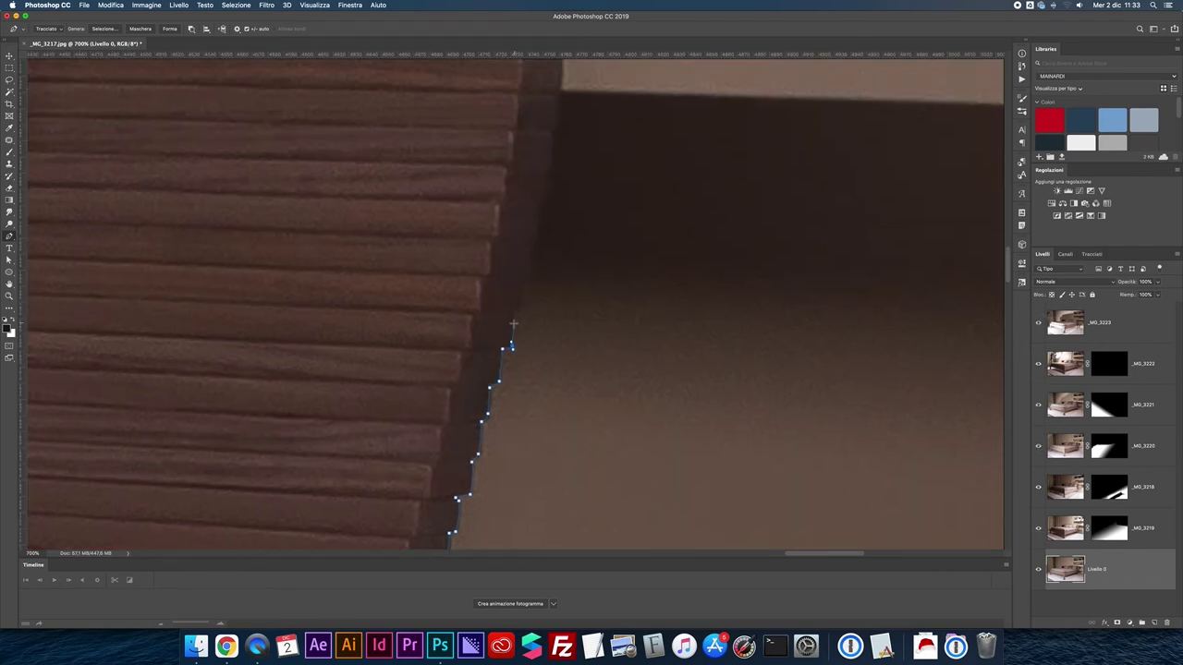
{"action": "left_click", "coordinate": [510, 313]}
{"action": "left_click", "coordinate": [522, 282]}
{"action": "left_click", "coordinate": [531, 240]}
{"action": "left_click", "coordinate": [538, 203]}
- Hide the upper photo layers and continue the path toward the table top
{"action": "left_click_drag", "start_coordinate": [1038, 322], "coordinate": [1042, 522]}
{"action": "left_click", "coordinate": [547, 194]}
{"action": "left_click", "coordinate": [550, 162]}
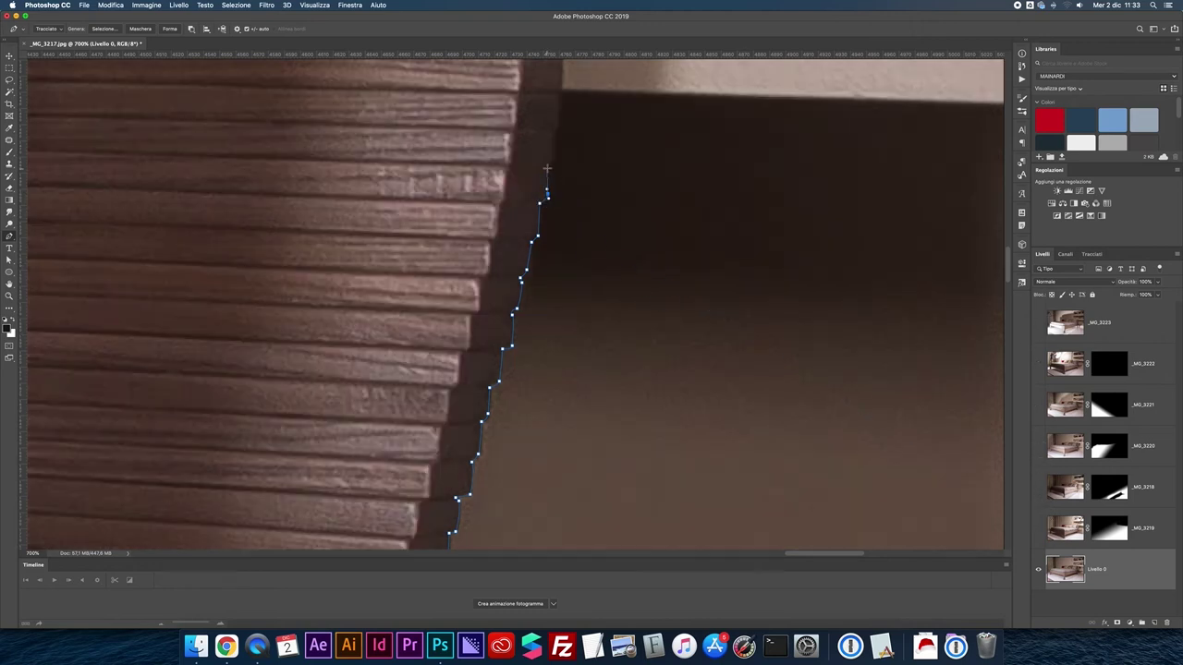
{"action": "scroll", "coordinate": [551, 145], "scroll_direction": "up", "scroll_amount": 1}
{"action": "left_click", "coordinate": [551, 136]}
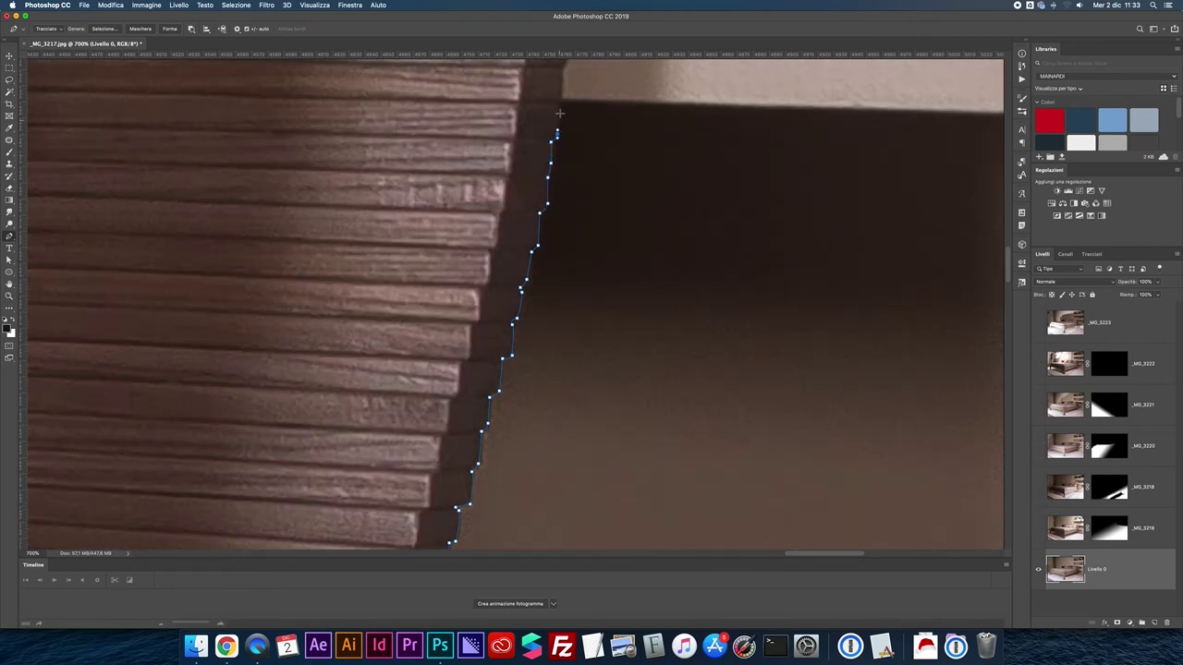
{"action": "left_click", "coordinate": [560, 99]}
- Trace the path up to the bedside table's top corner
{"action": "left_click_drag", "start_coordinate": [561, 86], "coordinate": [559, 238]}
{"action": "left_click", "coordinate": [566, 213]}
{"action": "left_click", "coordinate": [567, 178]}
{"action": "left_click", "coordinate": [569, 151]}
{"action": "scroll", "coordinate": [569, 152], "scroll_direction": "up", "scroll_amount": 1}
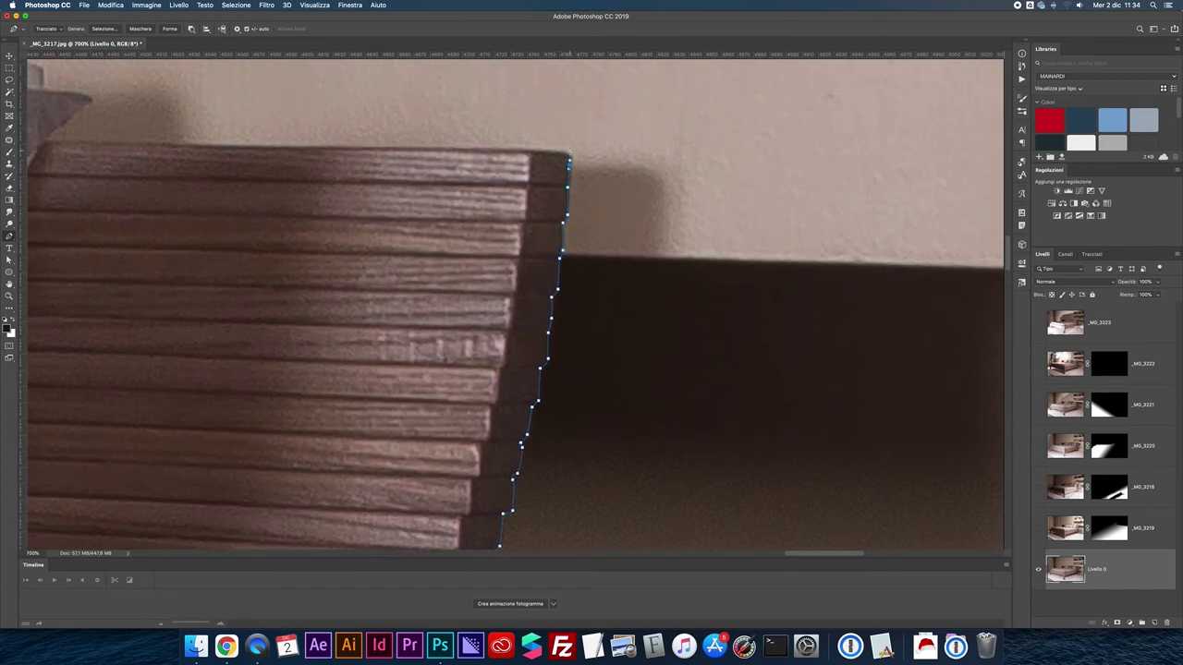
{"action": "scroll", "coordinate": [569, 159], "scroll_direction": "up", "scroll_amount": 1}
- Curve the path along the nightstand top, past its corner, and onto the pillow edge
{"action": "left_click_drag", "start_coordinate": [536, 162], "coordinate": [305, 152]}
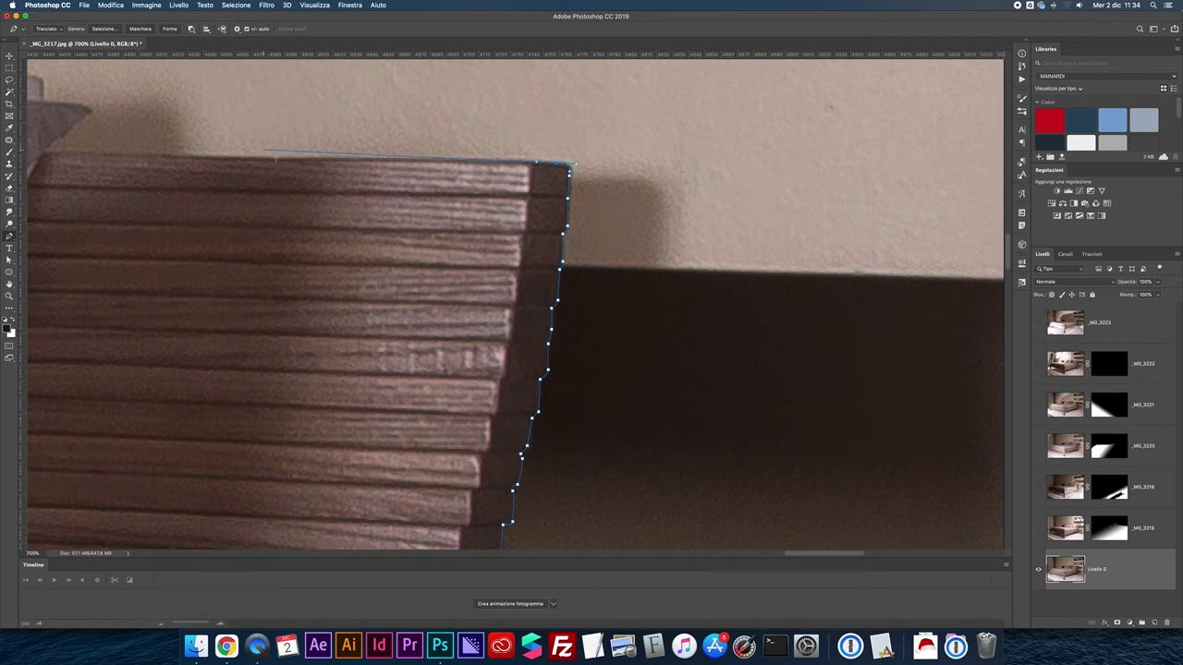
{"action": "scroll", "coordinate": [276, 157], "scroll_direction": "left", "scroll_amount": 5}
{"action": "scroll", "coordinate": [275, 157], "scroll_direction": "up", "scroll_amount": 1}
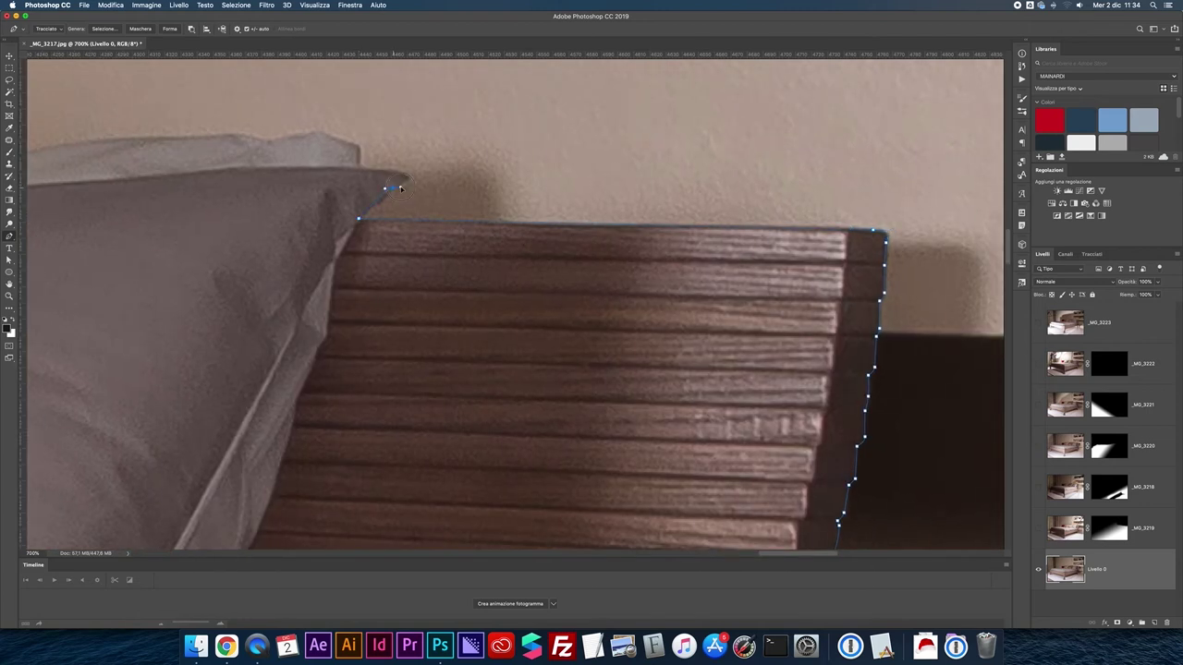
{"action": "left_click_drag", "start_coordinate": [375, 205], "coordinate": [334, 169]}
{"action": "left_click_drag", "start_coordinate": [310, 132], "coordinate": [206, 137]}
{"action": "scroll", "coordinate": [265, 106], "scroll_direction": "left", "scroll_amount": 10}
{"action": "left_click_drag", "start_coordinate": [350, 190], "coordinate": [290, 188]}
{"action": "left_click_drag", "start_coordinate": [200, 205], "coordinate": [186, 208]}
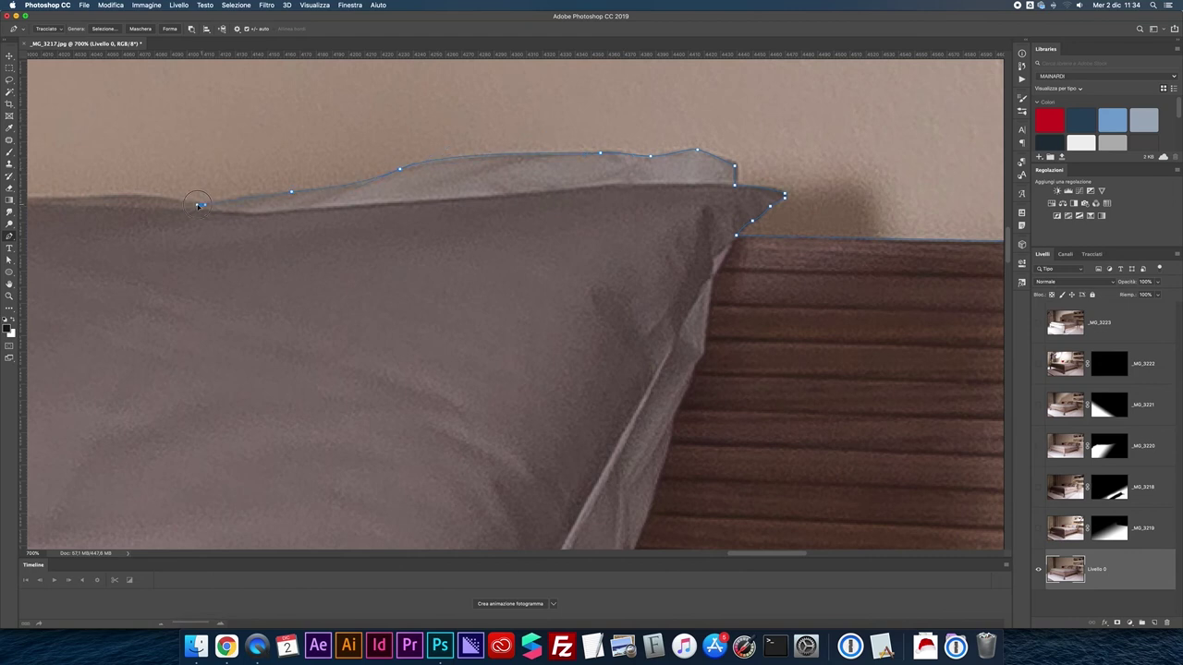
{"action": "scroll", "coordinate": [200, 206], "scroll_direction": "left", "scroll_amount": 9}
{"action": "left_click_drag", "start_coordinate": [486, 200], "coordinate": [444, 211]}
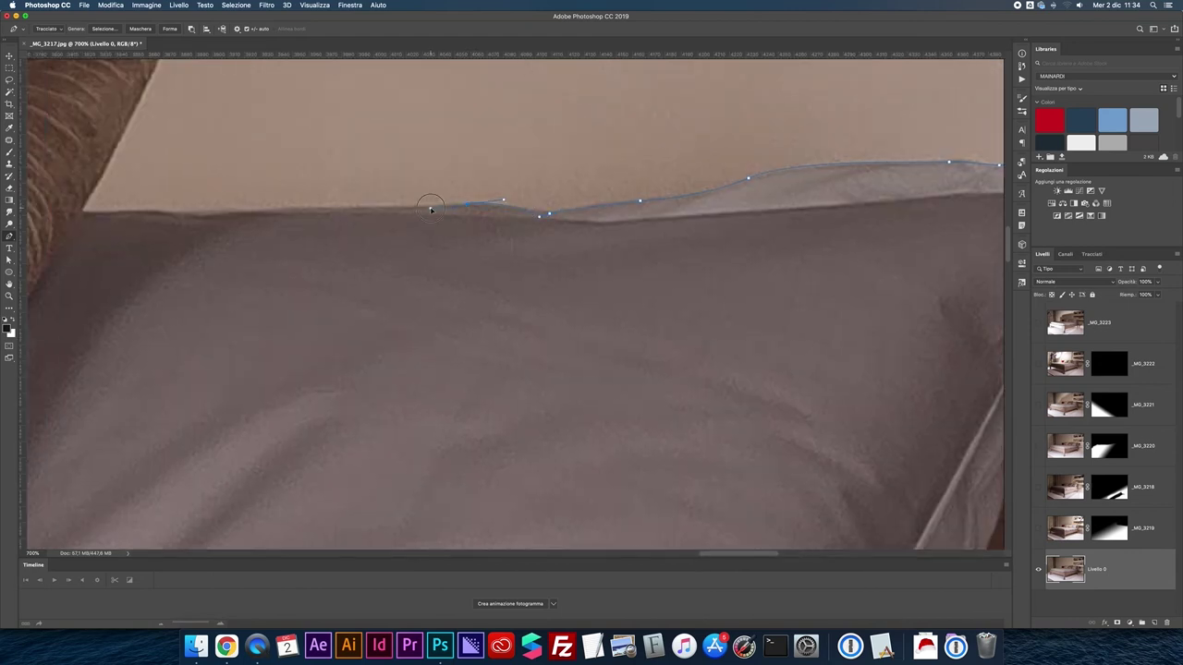
{"action": "left_click", "coordinate": [235, 212]}
{"action": "left_click_drag", "start_coordinate": [197, 217], "coordinate": [165, 213]}
- Extend the path over the pillow tip and along its top edge with curved anchors
{"action": "scroll", "coordinate": [83, 214], "scroll_direction": "up", "scroll_amount": 1}
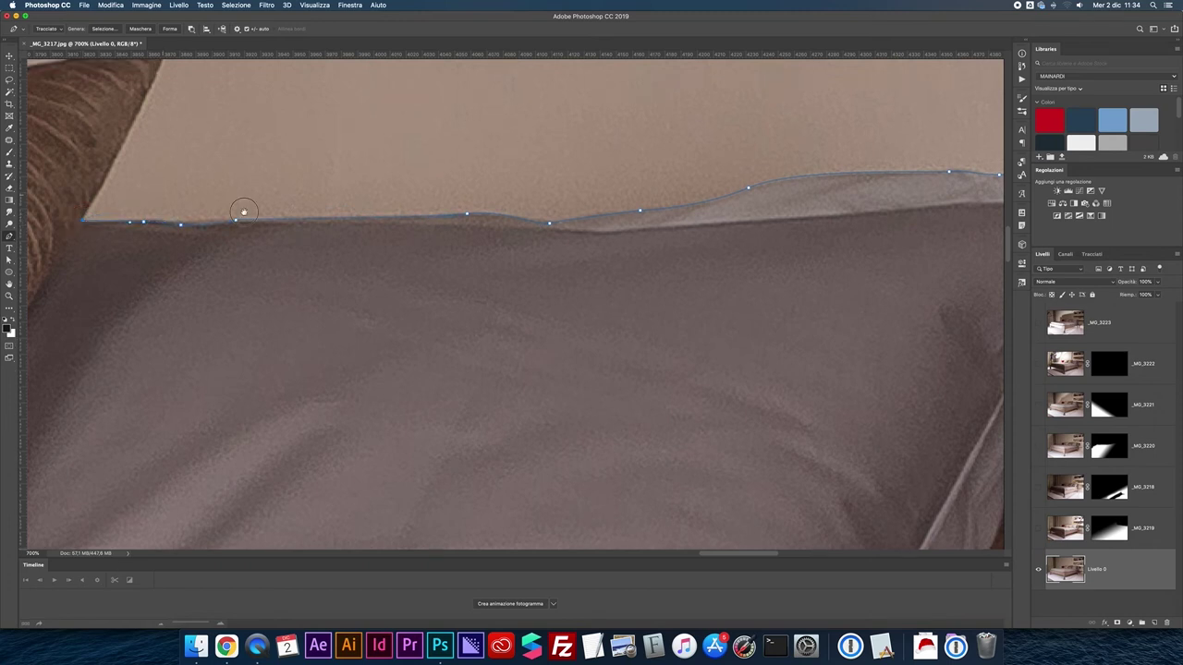
{"action": "scroll", "coordinate": [243, 209], "scroll_direction": "left", "scroll_amount": 12}
{"action": "scroll", "coordinate": [243, 209], "scroll_direction": "up", "scroll_amount": 3}
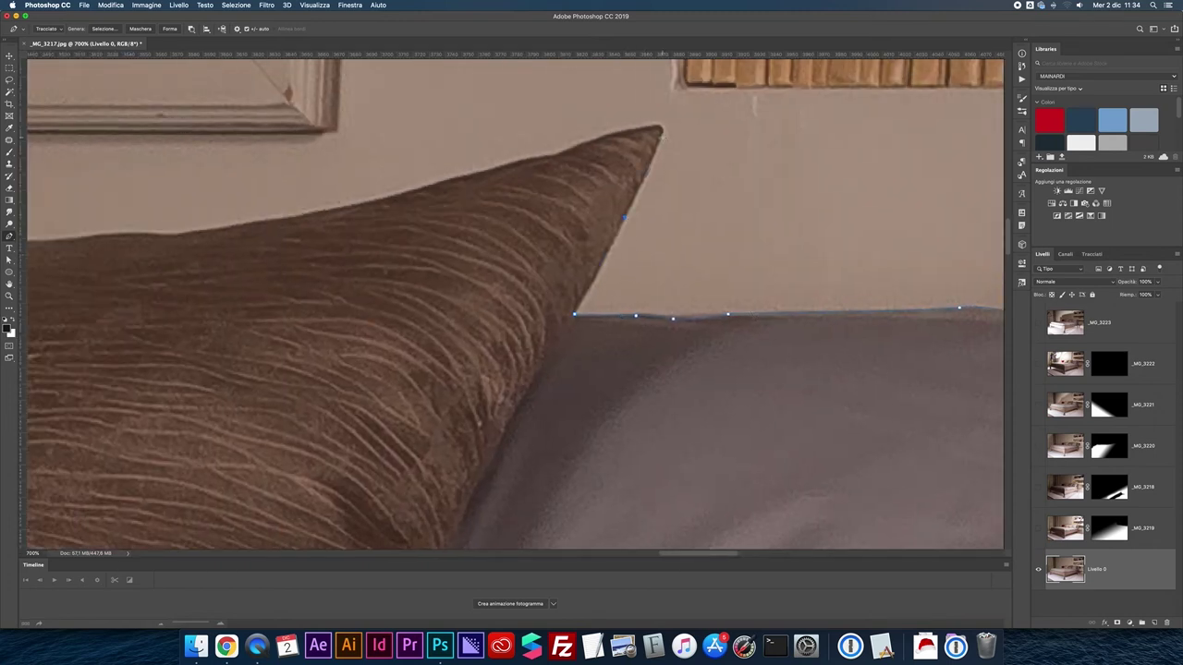
{"action": "left_click", "coordinate": [659, 126]}
{"action": "left_click_drag", "start_coordinate": [558, 155], "coordinate": [536, 165]}
{"action": "scroll", "coordinate": [585, 185], "scroll_direction": "left", "scroll_amount": 6}
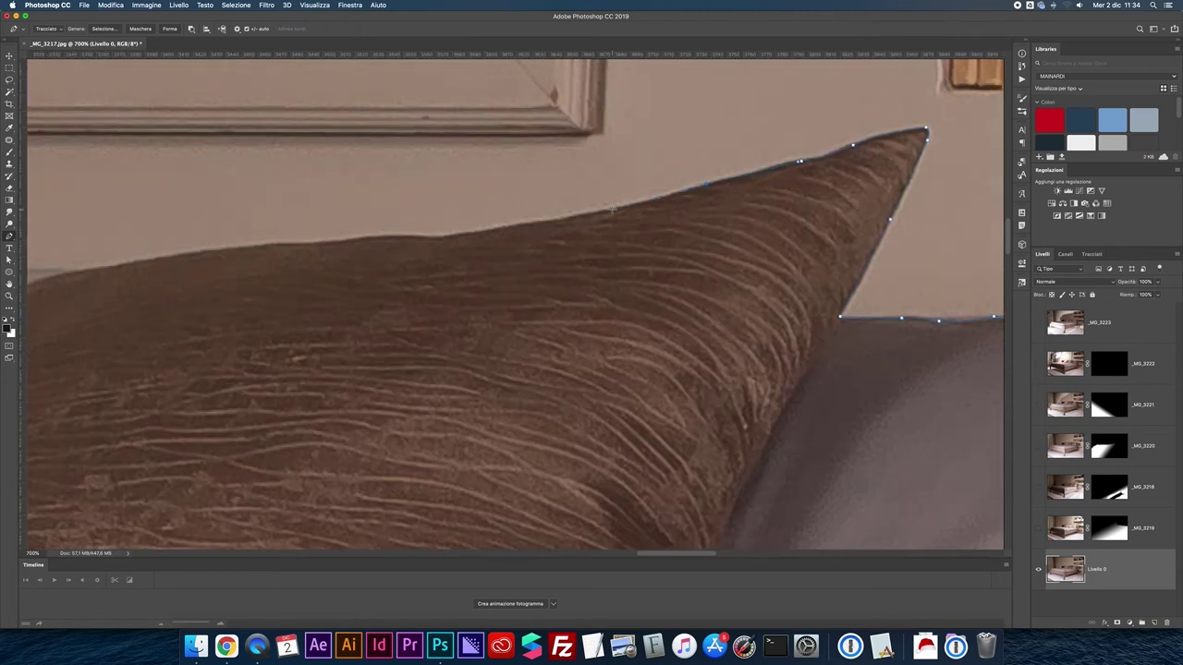
{"action": "left_click_drag", "start_coordinate": [435, 239], "coordinate": [445, 237]}
{"action": "left_click_drag", "start_coordinate": [293, 239], "coordinate": [259, 243]}
{"action": "scroll", "coordinate": [259, 243], "scroll_direction": "left", "scroll_amount": 8}
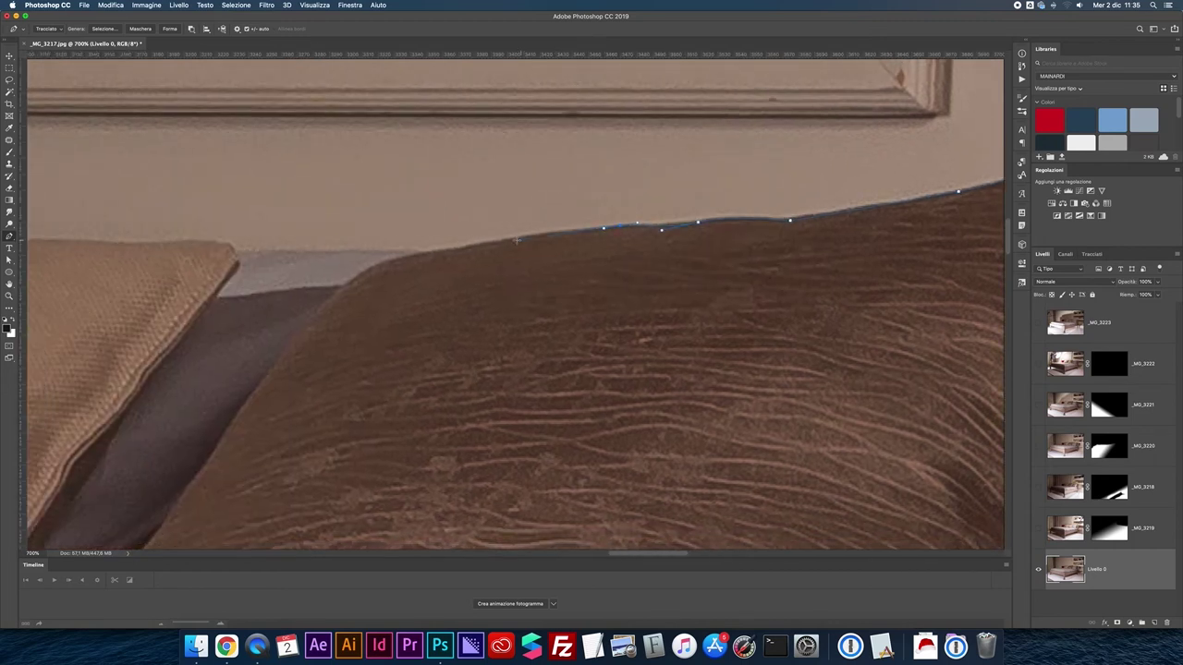
{"action": "left_click_drag", "start_coordinate": [445, 251], "coordinate": [418, 255]}
- Zoom out and trace anchors leftward along the pillow's top edge
{"action": "key", "text": "super+minus"}
{"action": "key", "text": "super+minus"}
{"action": "scroll", "coordinate": [349, 287], "scroll_direction": "left", "scroll_amount": 5}
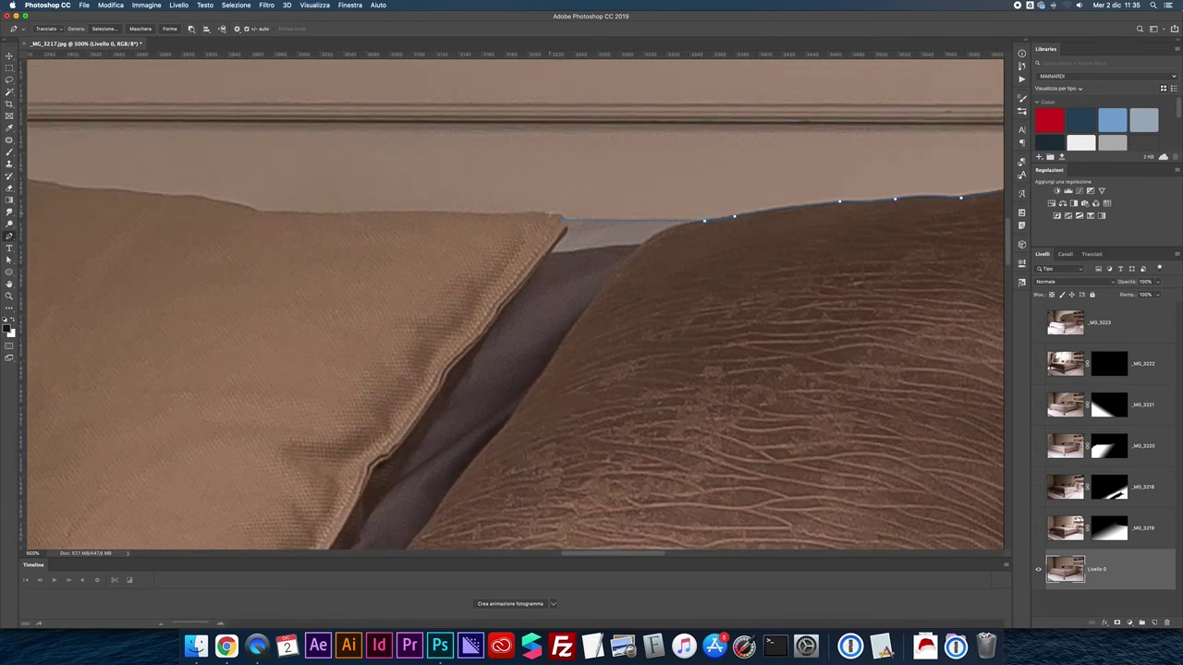
{"action": "scroll", "coordinate": [674, 197], "scroll_direction": "left", "scroll_amount": 5}
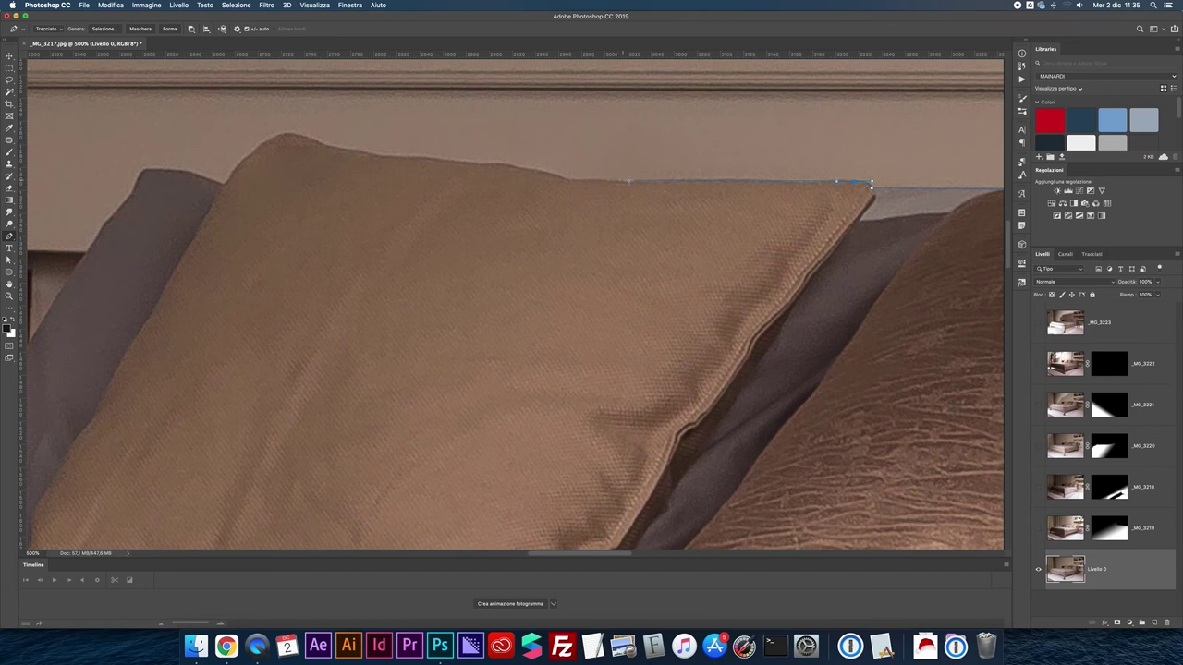
{"action": "left_click", "coordinate": [656, 182]}
{"action": "left_click", "coordinate": [634, 184]}
{"action": "left_click", "coordinate": [569, 180]}
{"action": "left_click_drag", "start_coordinate": [478, 163], "coordinate": [460, 164]}
{"action": "left_click", "coordinate": [390, 157]}
{"action": "left_click_drag", "start_coordinate": [360, 152], "coordinate": [331, 150]}
{"action": "scroll", "coordinate": [471, 183], "scroll_direction": "left", "scroll_amount": 5}
{"action": "scroll", "coordinate": [471, 183], "scroll_direction": "up", "scroll_amount": 2}
- Trace the path down the pillow's left edge with corner and curved anchors
{"action": "left_click", "coordinate": [424, 182]}
{"action": "left_click", "coordinate": [401, 200]}
{"action": "left_click", "coordinate": [385, 224]}
{"action": "left_click_drag", "start_coordinate": [351, 215], "coordinate": [295, 230]}
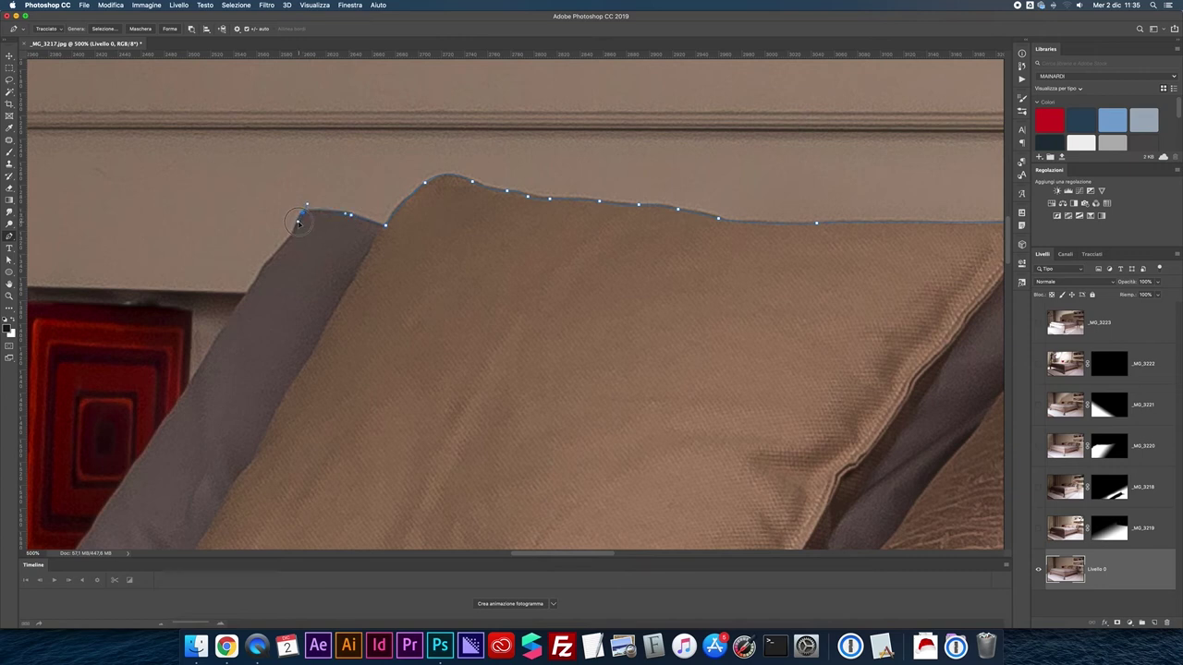
{"action": "scroll", "coordinate": [295, 232], "scroll_direction": "left", "scroll_amount": 5}
{"action": "scroll", "coordinate": [295, 232], "scroll_direction": "down", "scroll_amount": 2}
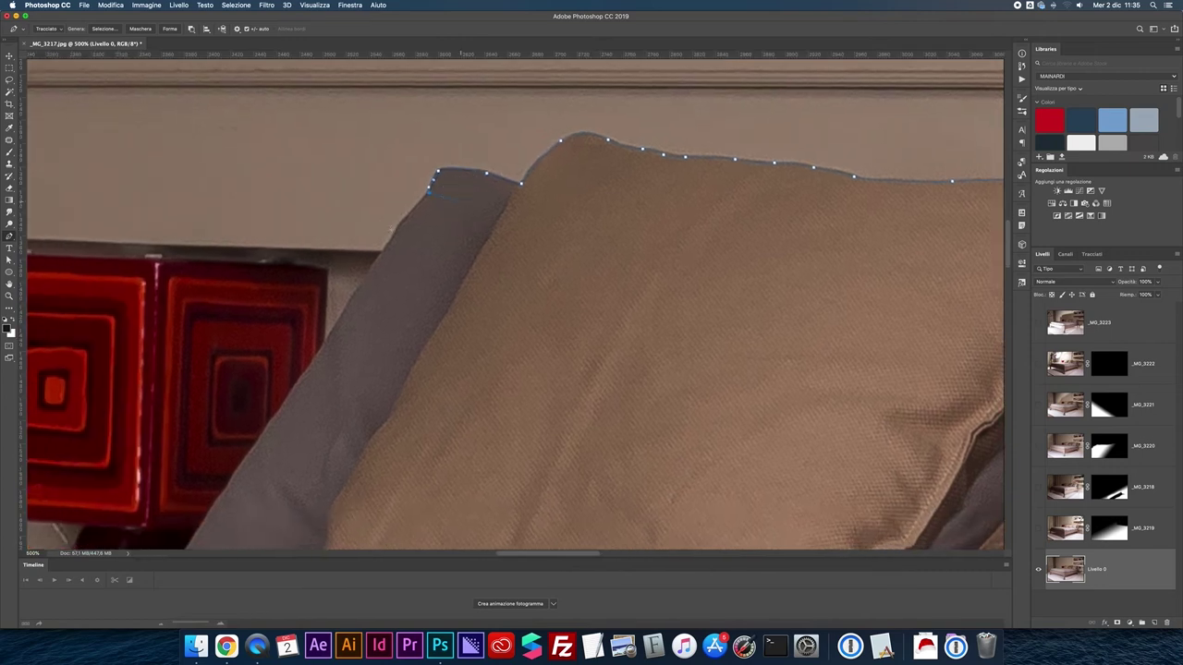
{"action": "left_click", "coordinate": [406, 217]}
{"action": "left_click", "coordinate": [391, 236]}
{"action": "scroll", "coordinate": [370, 282], "scroll_direction": "left", "scroll_amount": 5}
{"action": "scroll", "coordinate": [370, 283], "scroll_direction": "down", "scroll_amount": 4}
- Continue the path down the pillow edge to the mattress top, panning to the next stretch
{"action": "left_click", "coordinate": [506, 170]}
{"action": "left_click", "coordinate": [474, 222]}
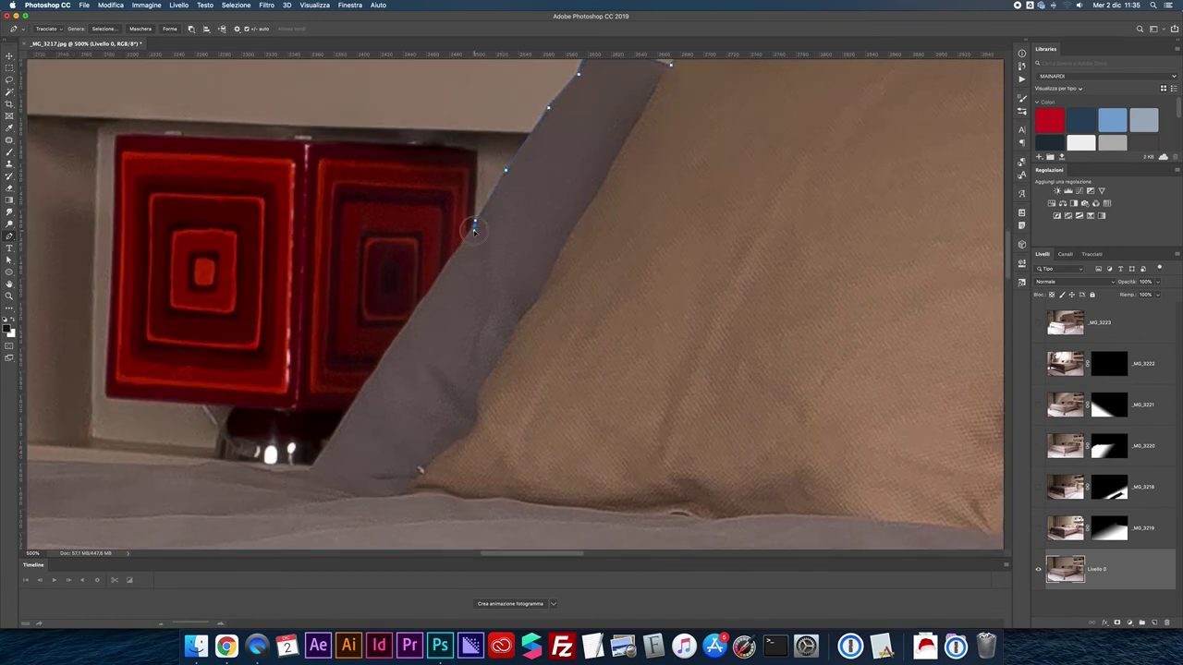
{"action": "left_click", "coordinate": [438, 275]}
{"action": "left_click", "coordinate": [432, 288]}
{"action": "left_click", "coordinate": [405, 330]}
{"action": "left_click", "coordinate": [377, 368]}
{"action": "scroll", "coordinate": [396, 347], "scroll_direction": "left", "scroll_amount": 4}
{"action": "scroll", "coordinate": [395, 346], "scroll_direction": "down", "scroll_amount": 3}
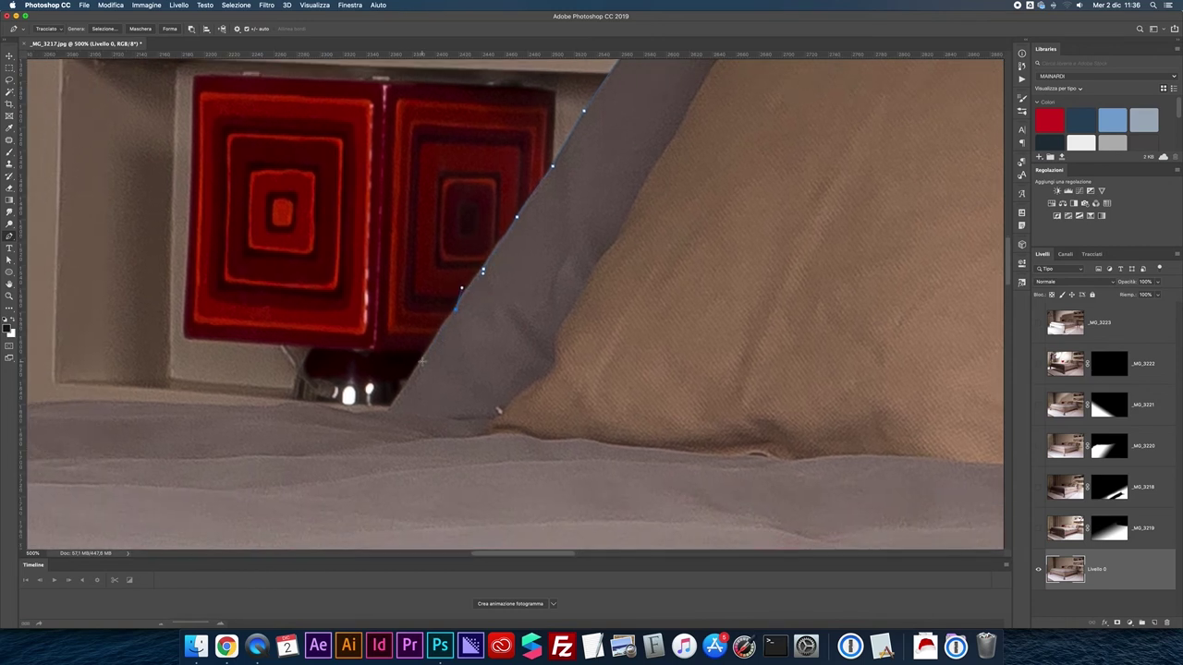
{"action": "left_click", "coordinate": [425, 353]}
{"action": "scroll", "coordinate": [393, 347], "scroll_direction": "left", "scroll_amount": 5}
{"action": "scroll", "coordinate": [393, 347], "scroll_direction": "down", "scroll_amount": 1}
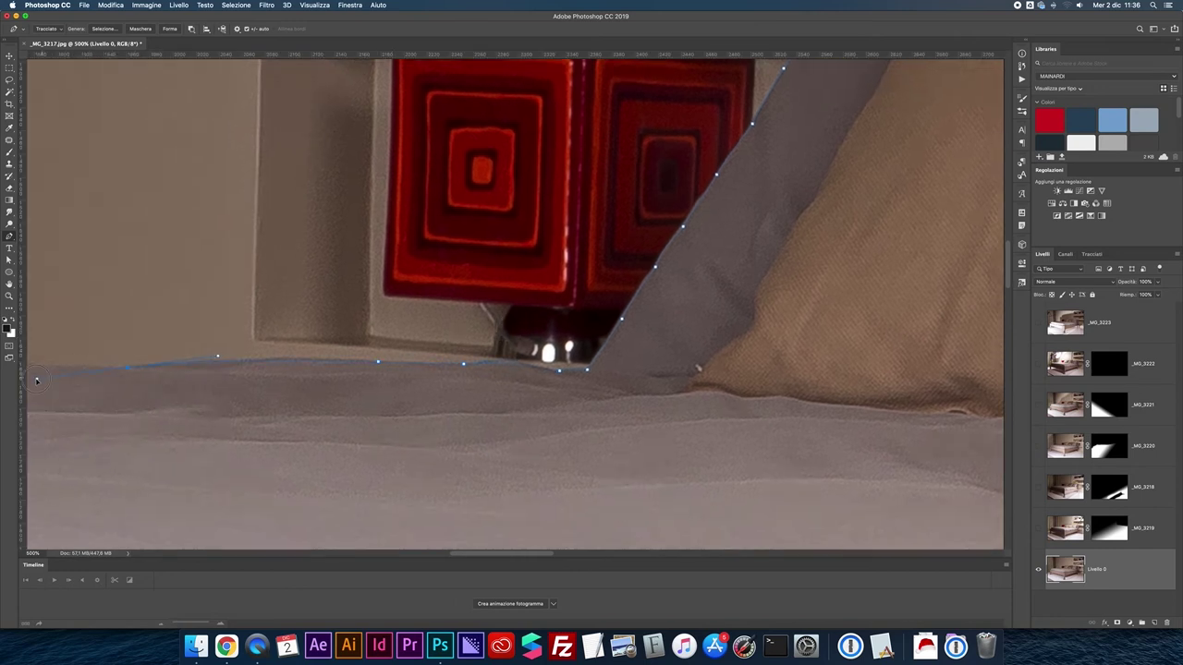
{"action": "left_click_drag", "start_coordinate": [41, 362], "coordinate": [567, 223]}
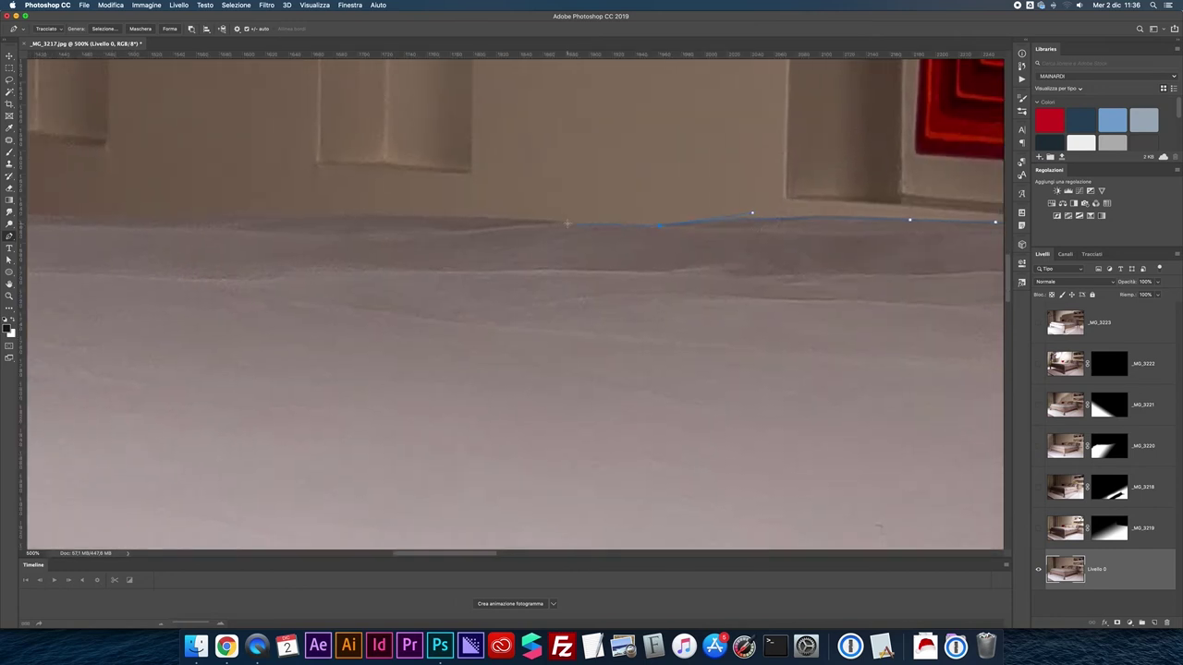
- Add curved anchors further left along the duvet's top edge
{"action": "key", "text": "super+minus"}
{"action": "key", "text": "super+minus"}
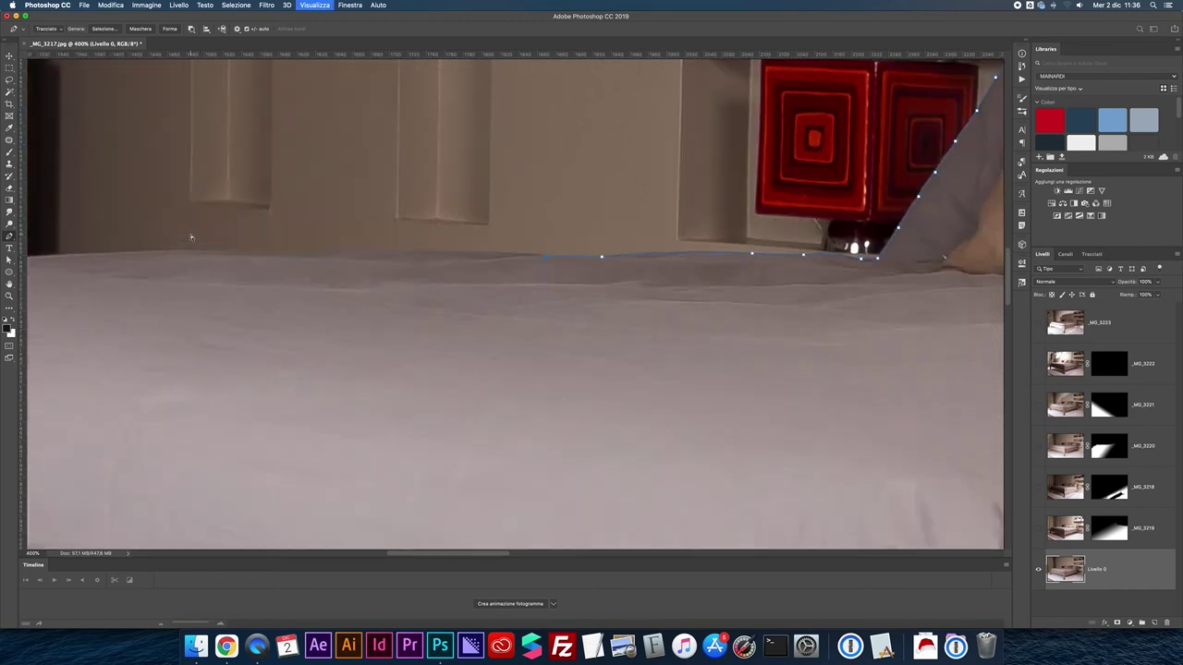
{"action": "left_click", "coordinate": [175, 253]}
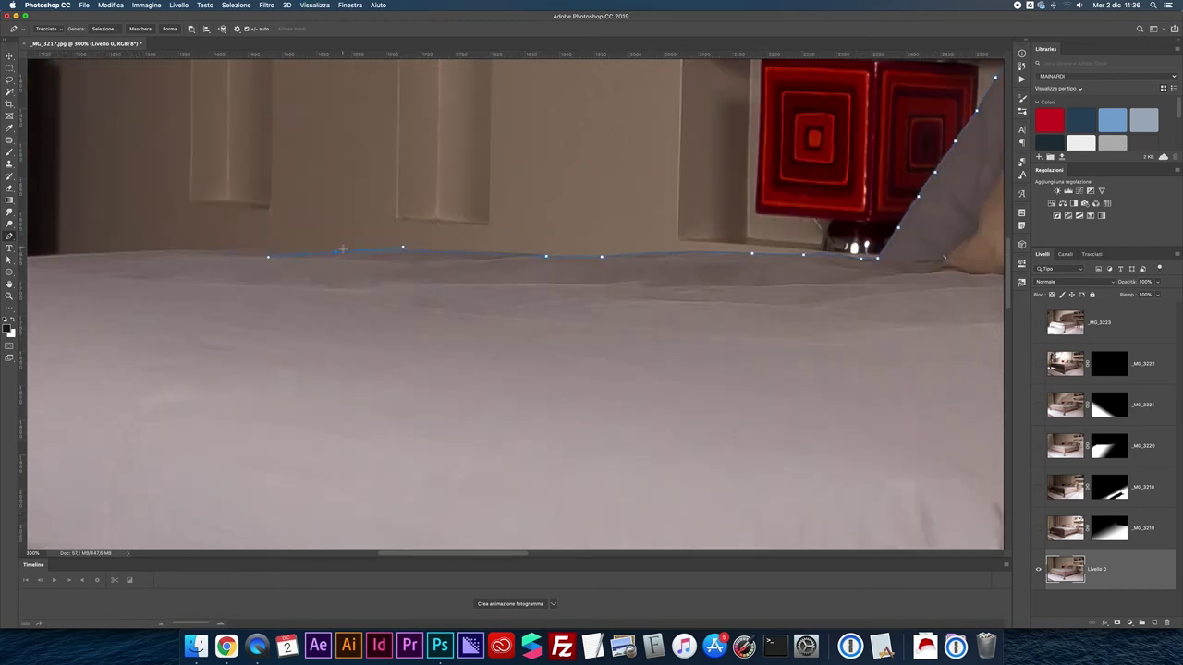
{"action": "scroll", "coordinate": [156, 250], "scroll_direction": "left", "scroll_amount": 10}
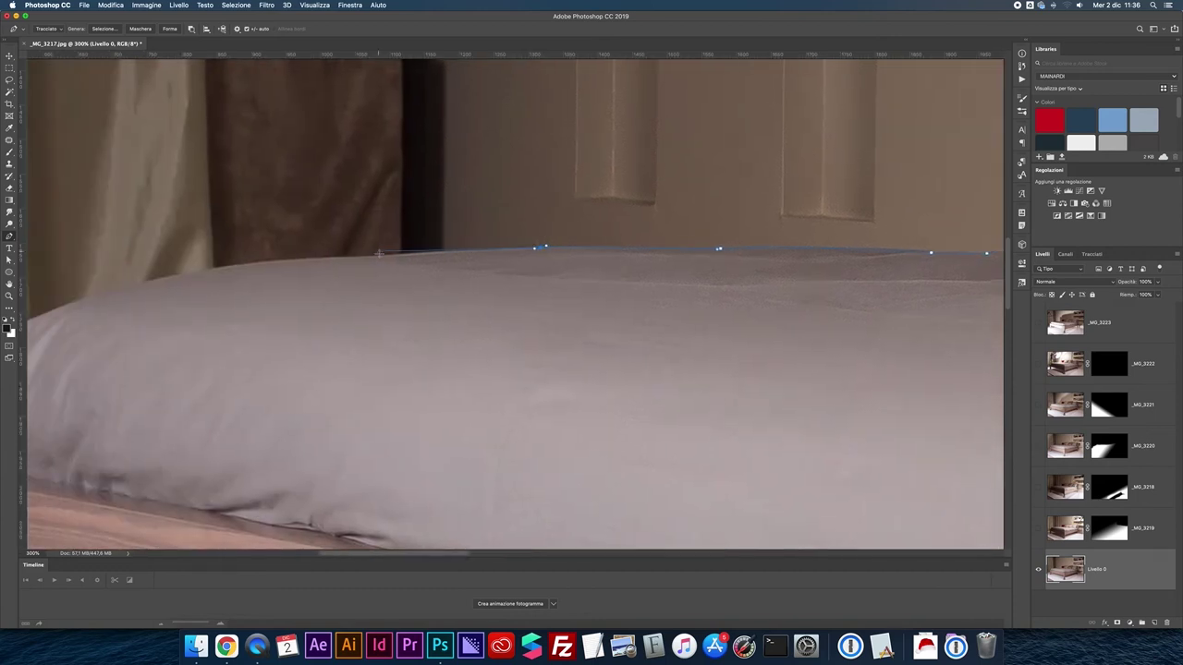
{"action": "left_click_drag", "start_coordinate": [370, 256], "coordinate": [605, 243]}
{"action": "left_click_drag", "start_coordinate": [366, 290], "coordinate": [294, 315]}
- Make the anchor at the pillow's far-left corner a sharp corner point
{"action": "left_click", "coordinate": [257, 334]}
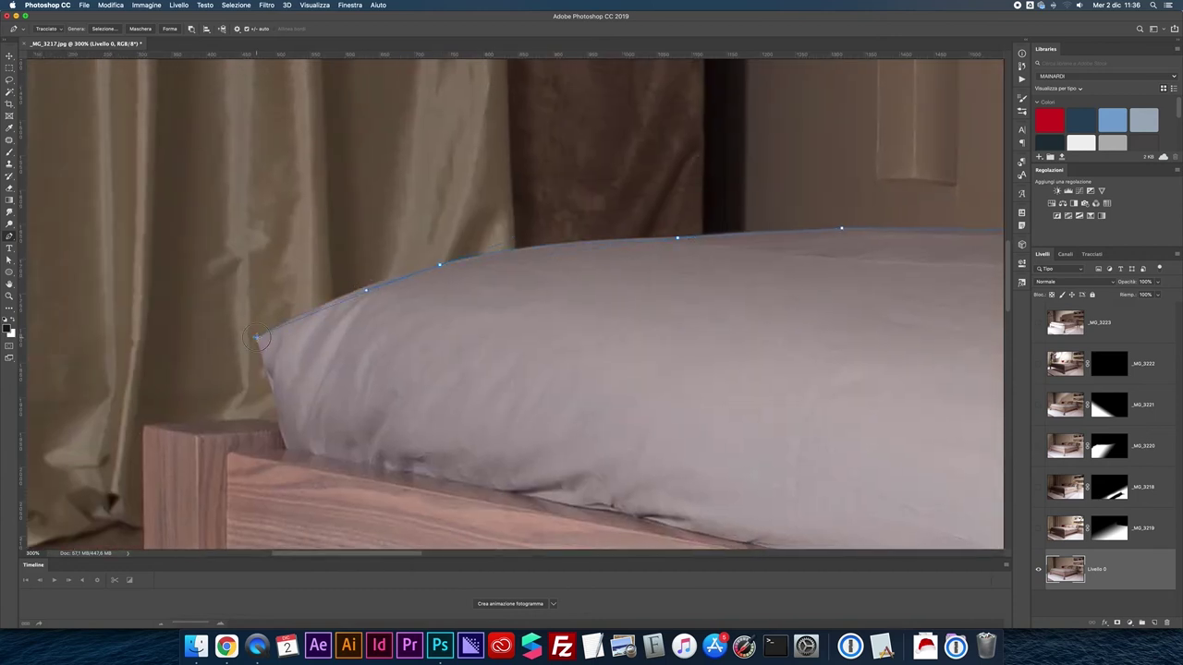
{"action": "left_click_drag", "start_coordinate": [338, 302], "coordinate": [278, 330]}
{"action": "key", "text": "super+z"}
{"action": "left_click", "coordinate": [258, 339]}
{"action": "key", "text": "super+plus"}
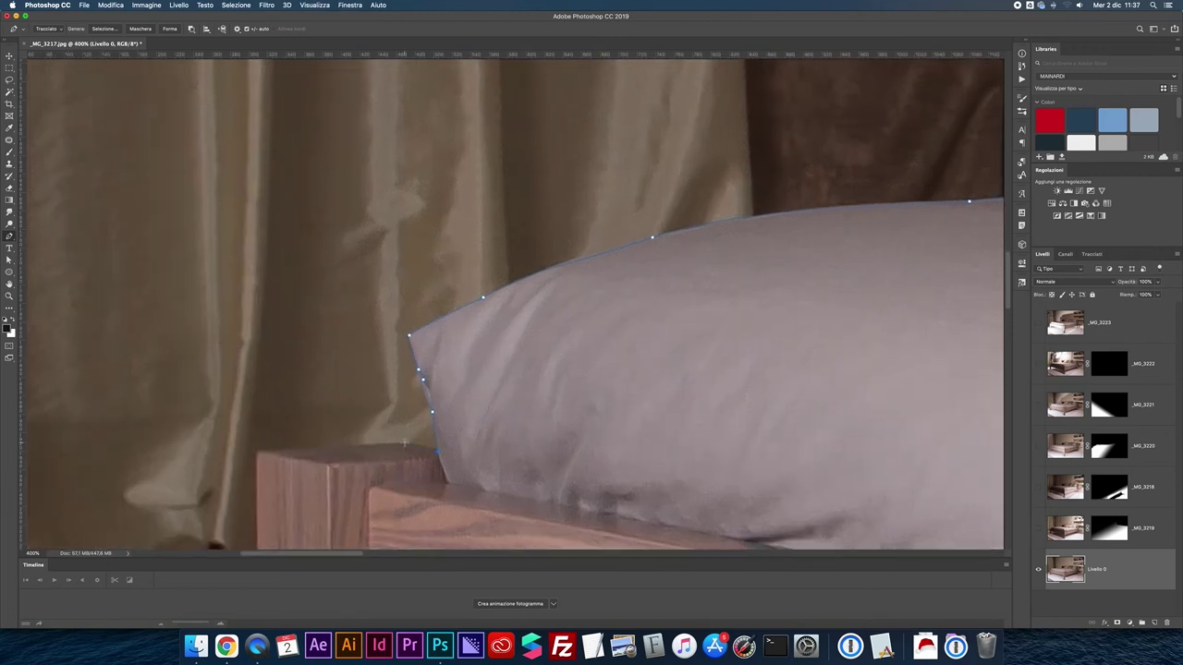
{"action": "scroll", "coordinate": [331, 351], "scroll_direction": "down", "scroll_amount": 5}
- Trace anchors down the bed post and the stacked-wood leg's left edge
{"action": "scroll", "coordinate": [342, 294], "scroll_direction": "down", "scroll_amount": 4}
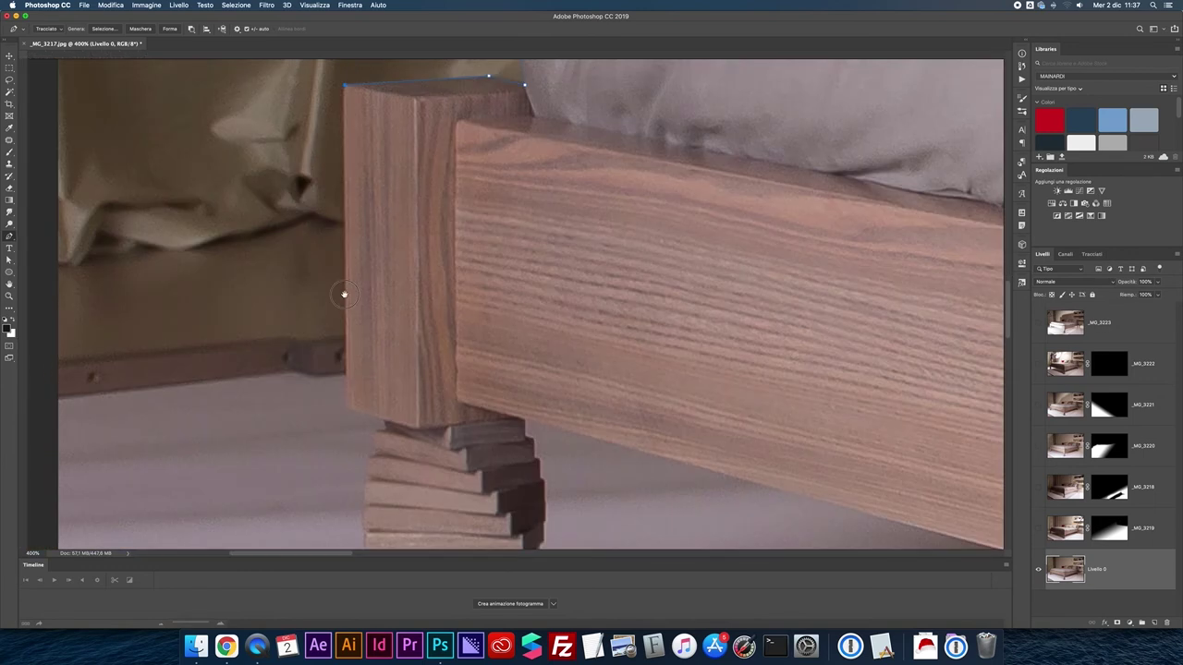
{"action": "scroll", "coordinate": [344, 349], "scroll_direction": "down", "scroll_amount": 3}
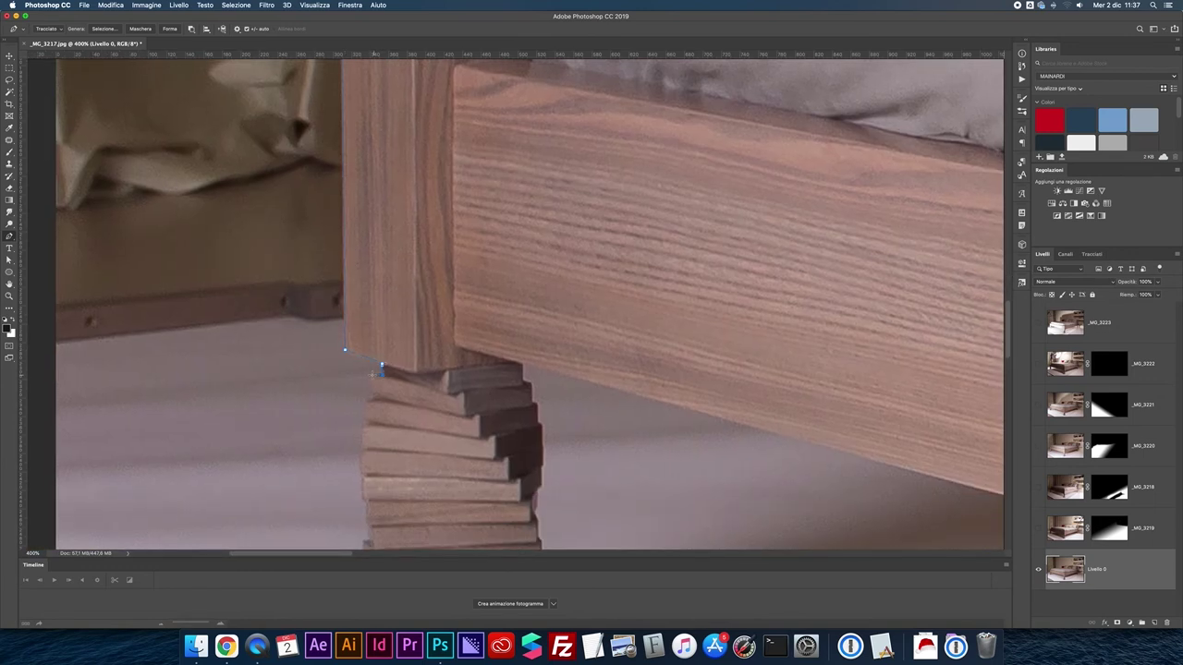
{"action": "left_click", "coordinate": [368, 395]}
{"action": "left_click", "coordinate": [361, 449]}
{"action": "left_click", "coordinate": [363, 472]}
{"action": "left_click_drag", "start_coordinate": [364, 474], "coordinate": [379, 330]}
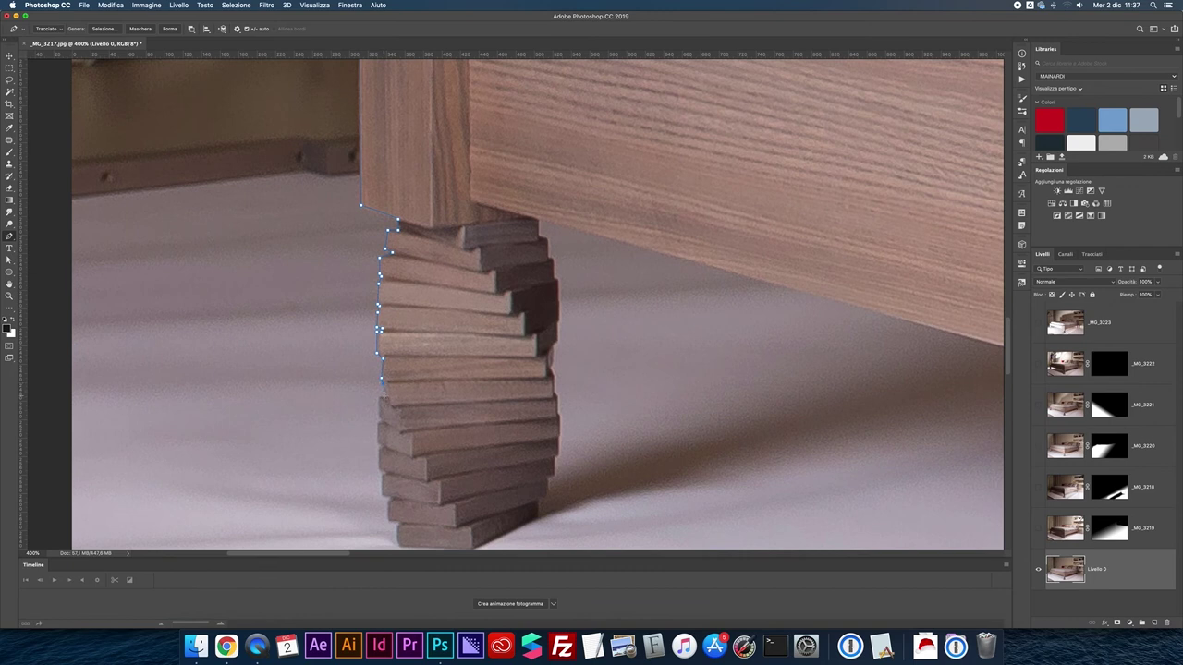
{"action": "key", "text": "ctrl+plus"}
{"action": "left_click_drag", "start_coordinate": [379, 330], "coordinate": [386, 190]}
{"action": "left_click", "coordinate": [357, 279]}
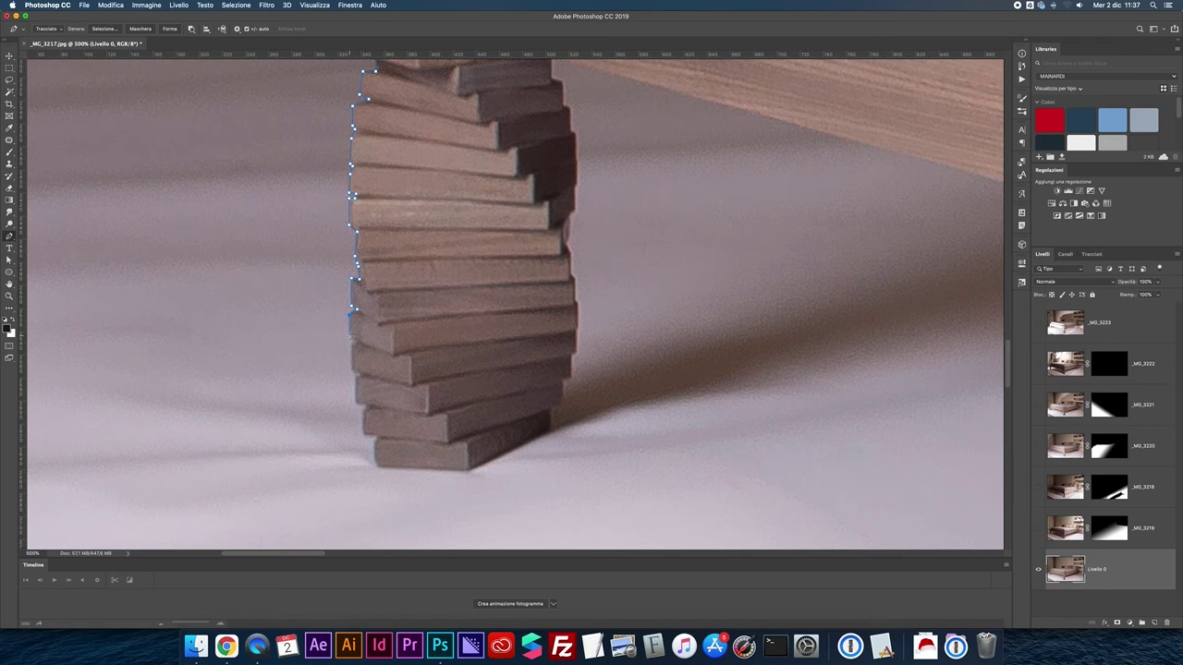
- Trace anchors up the stacked-wood leg's right edge
{"action": "scroll", "coordinate": [350, 336], "scroll_direction": "up", "scroll_amount": 1}
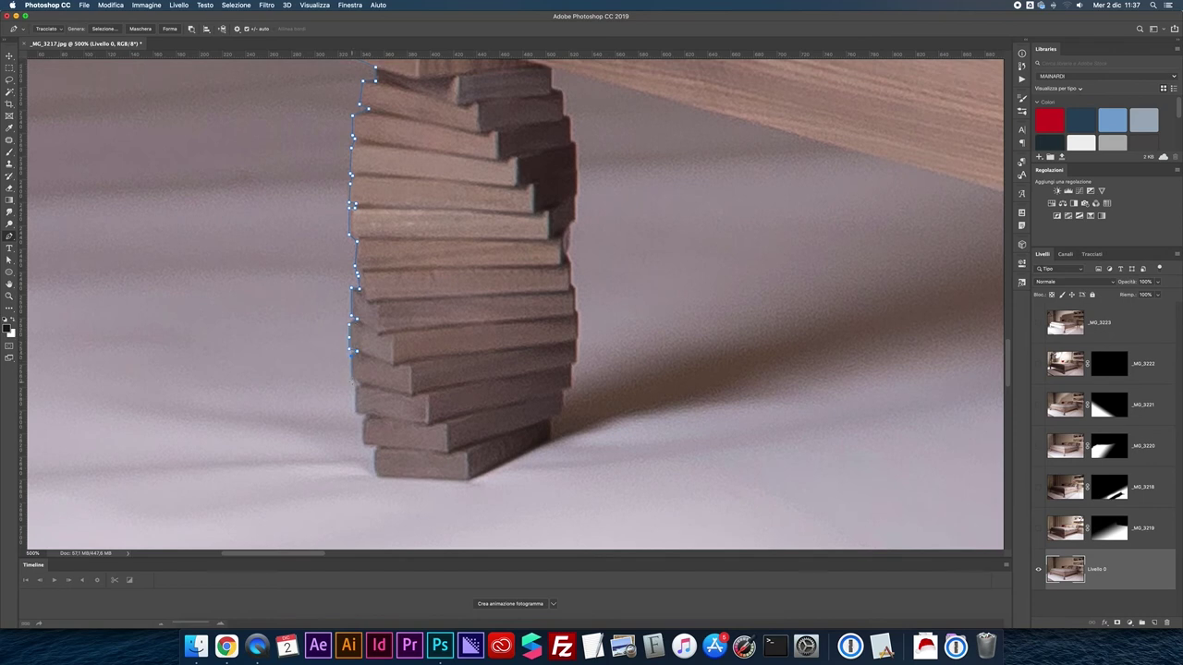
{"action": "scroll", "coordinate": [362, 392], "scroll_direction": "down", "scroll_amount": 2}
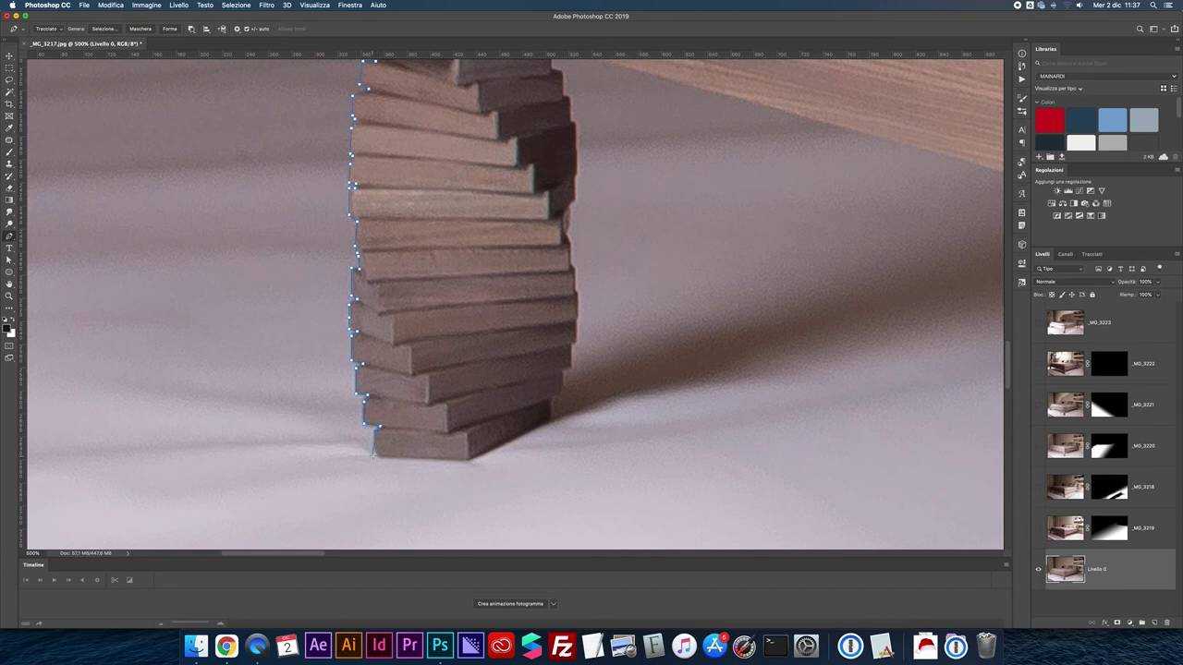
{"action": "left_click", "coordinate": [550, 420]}
{"action": "left_click", "coordinate": [559, 394]}
{"action": "left_click", "coordinate": [563, 369]}
{"action": "left_click", "coordinate": [570, 343]}
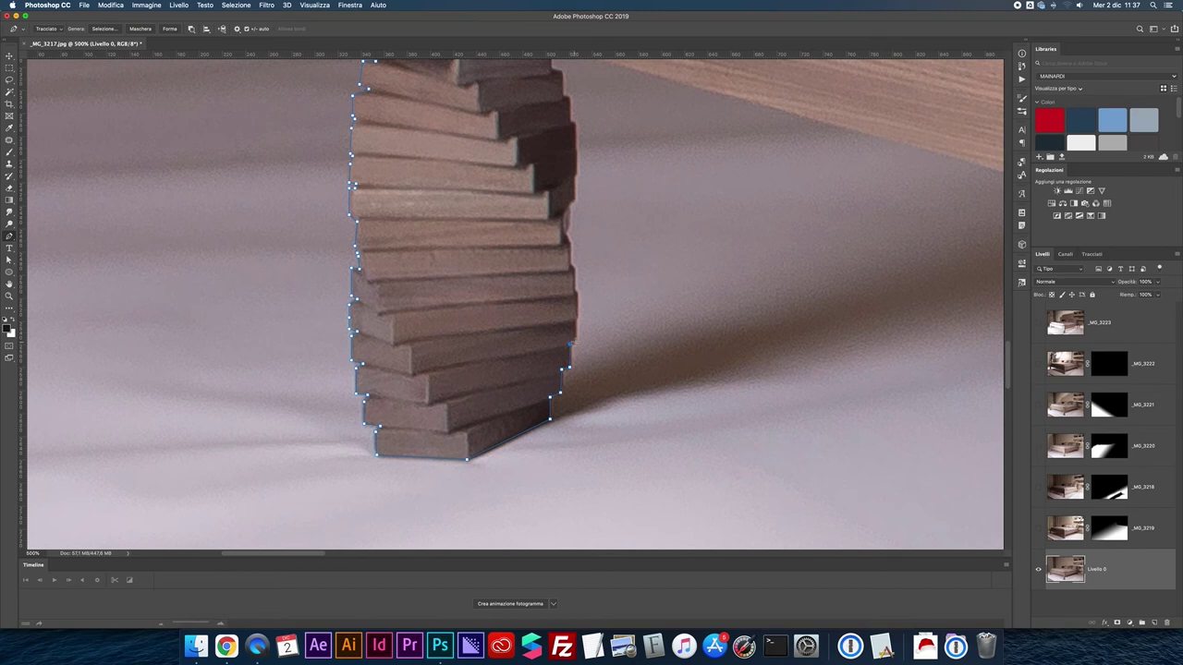
{"action": "left_click", "coordinate": [572, 268]}
{"action": "left_click", "coordinate": [568, 206]}
- Replace the misplaced anchor and finish the right edge at the top of the leg
{"action": "scroll", "coordinate": [573, 222], "scroll_direction": "up", "scroll_amount": 3}
{"action": "key", "text": "super+z"}
{"action": "left_click", "coordinate": [573, 211]}
{"action": "left_click", "coordinate": [575, 185]}
{"action": "left_click", "coordinate": [574, 159]}
{"action": "left_click", "coordinate": [562, 132]}
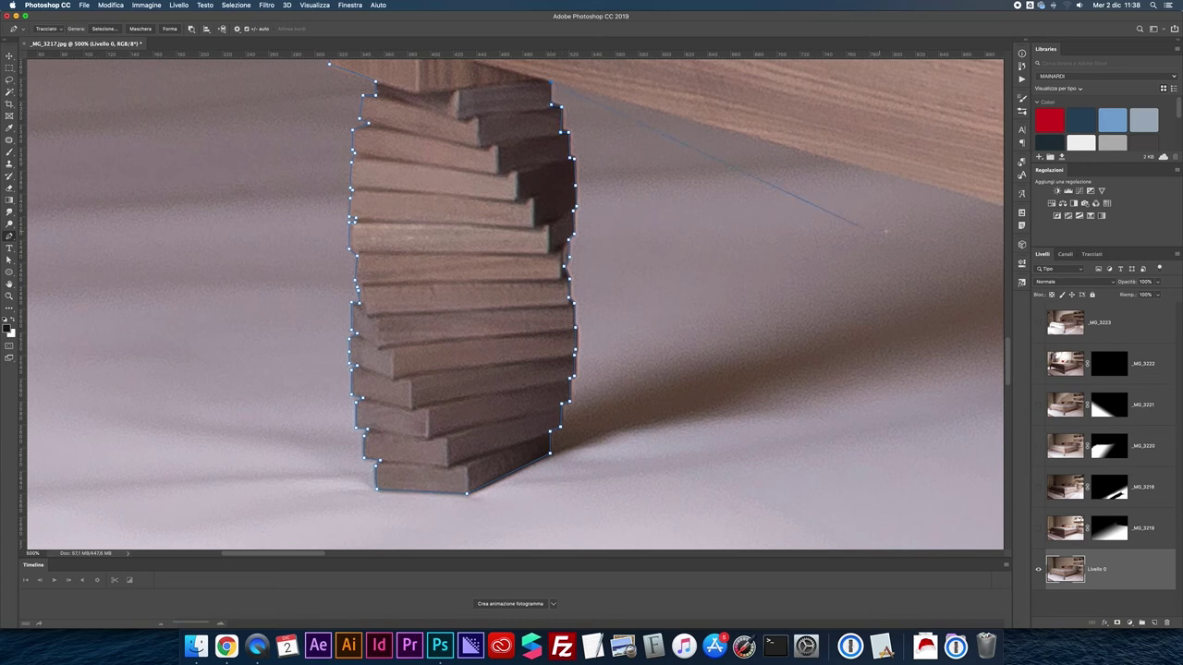
- Outline the other bed post's corner and the step down to the stacked wood
{"action": "scroll", "coordinate": [813, 212], "scroll_direction": "right", "scroll_amount": 10}
{"action": "scroll", "coordinate": [747, 272], "scroll_direction": "right", "scroll_amount": 2}
{"action": "scroll", "coordinate": [618, 207], "scroll_direction": "right", "scroll_amount": 2}
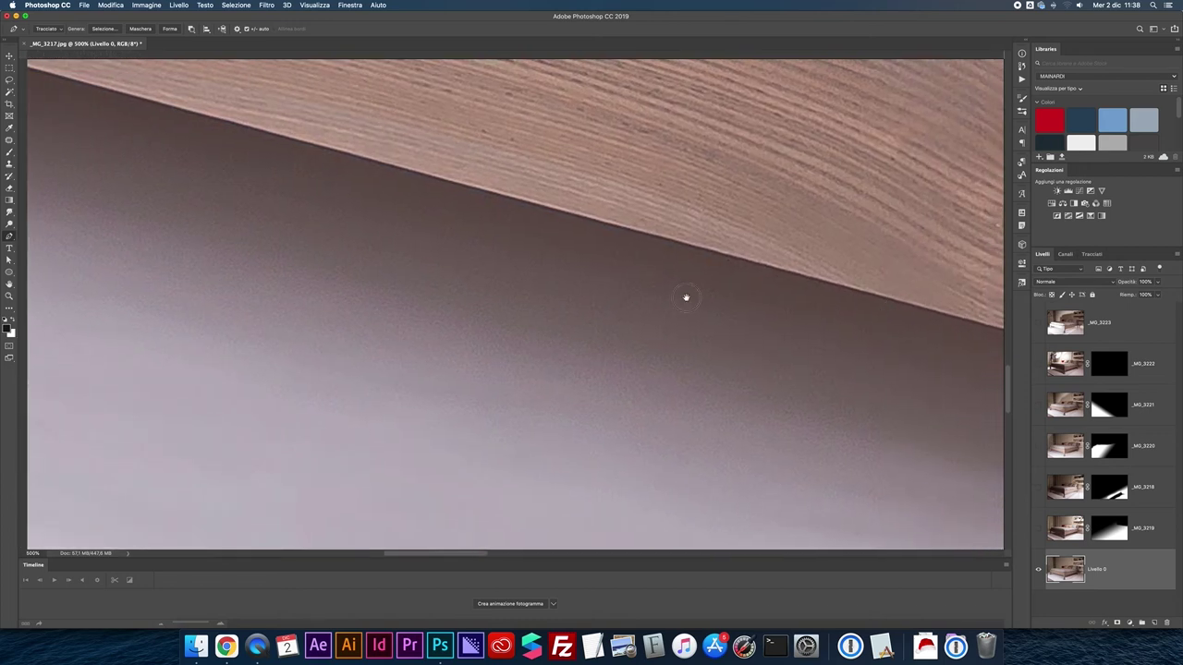
{"action": "scroll", "coordinate": [687, 296], "scroll_direction": "right", "scroll_amount": 8}
{"action": "left_click", "coordinate": [593, 393]}
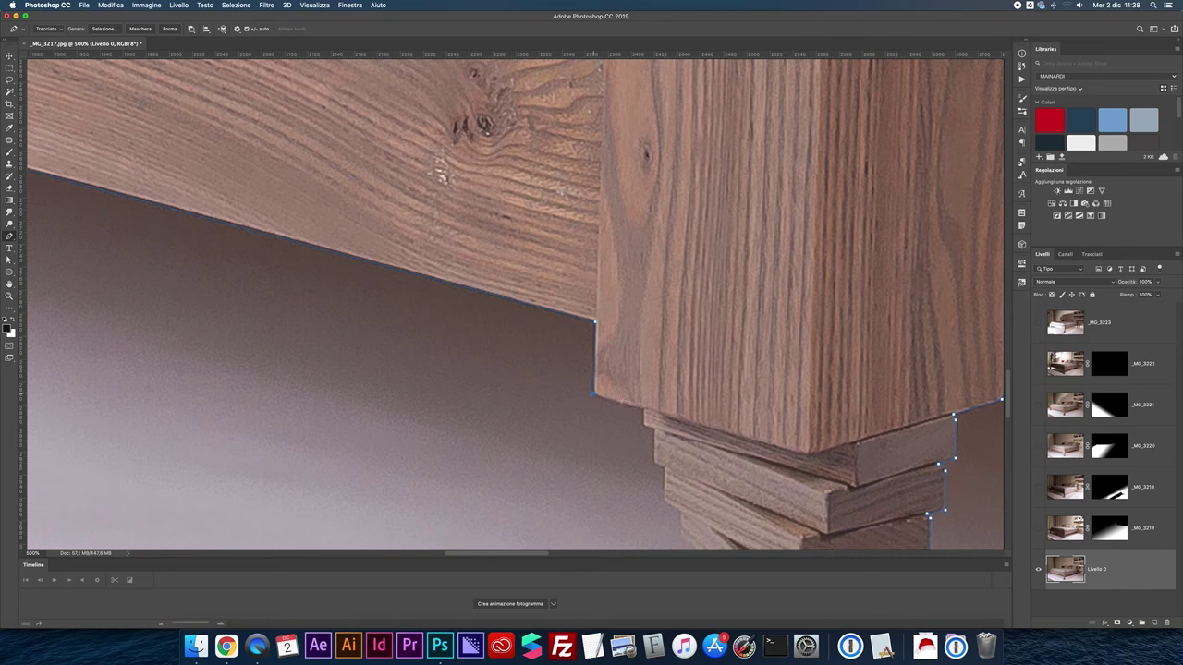
{"action": "left_click", "coordinate": [644, 406]}
{"action": "left_click", "coordinate": [654, 464]}
{"action": "left_click", "coordinate": [665, 467]}
- Trace down the stack's right side and along its lower-left edge
{"action": "scroll", "coordinate": [664, 467], "scroll_direction": "down", "scroll_amount": 5}
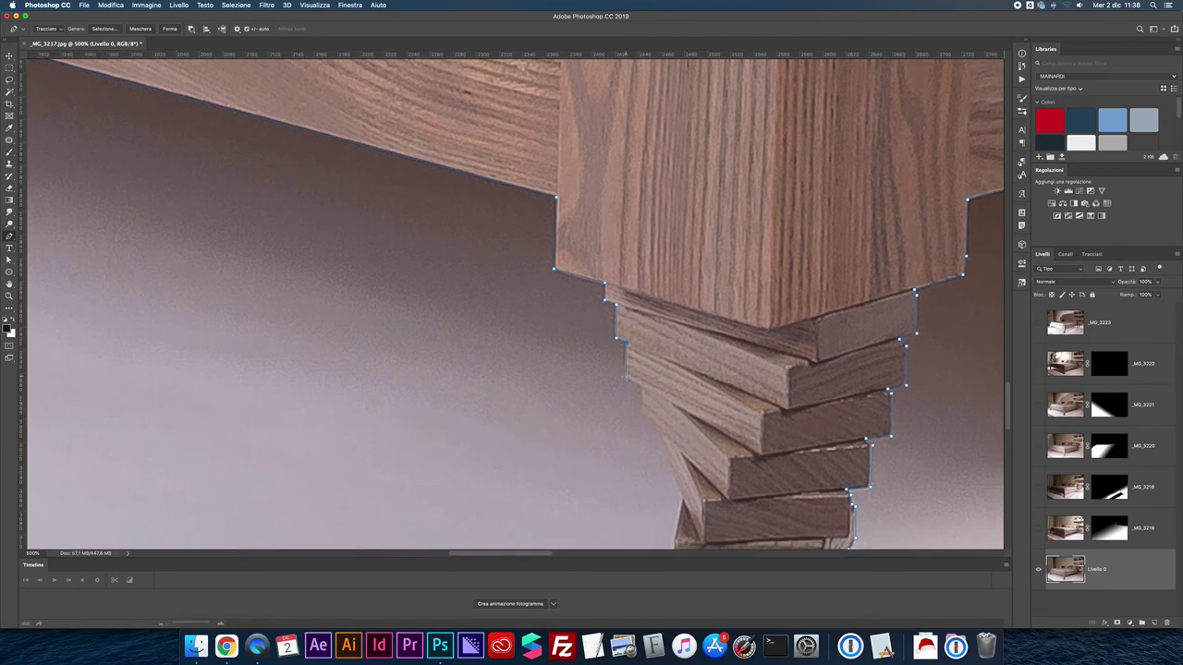
{"action": "left_click", "coordinate": [662, 435]}
{"action": "scroll", "coordinate": [662, 435], "scroll_direction": "down", "scroll_amount": 5}
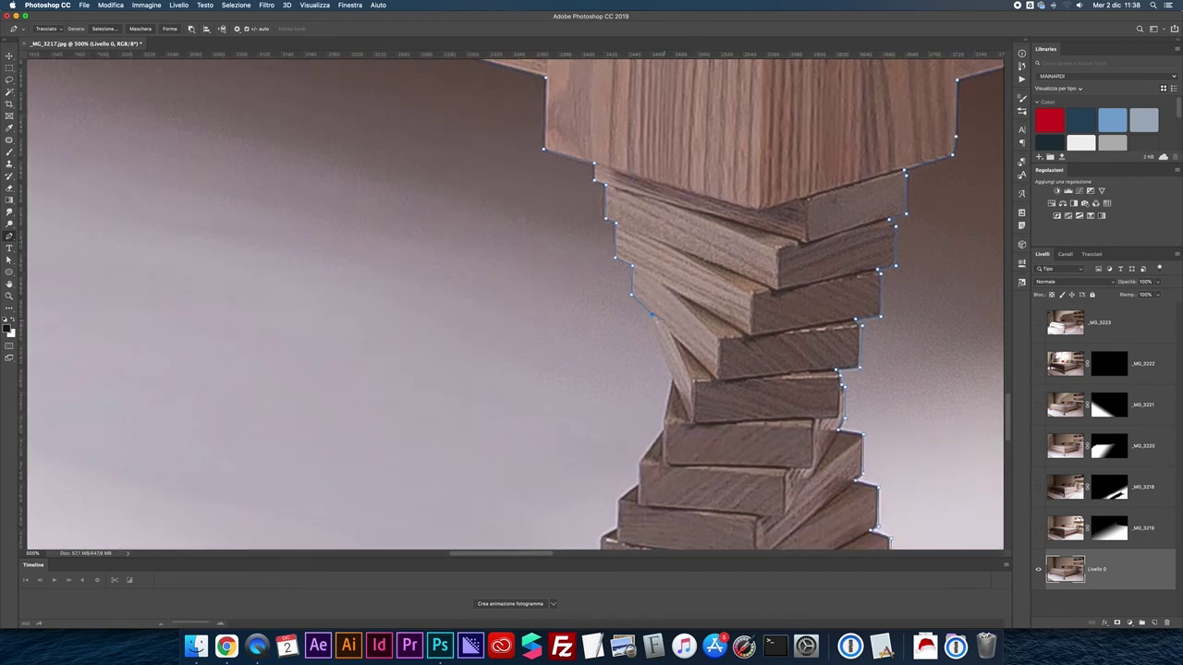
{"action": "left_click", "coordinate": [672, 381]}
{"action": "scroll", "coordinate": [637, 435], "scroll_direction": "down", "scroll_amount": 4}
{"action": "scroll", "coordinate": [650, 373], "scroll_direction": "down", "scroll_amount": 4}
{"action": "left_click", "coordinate": [638, 303]}
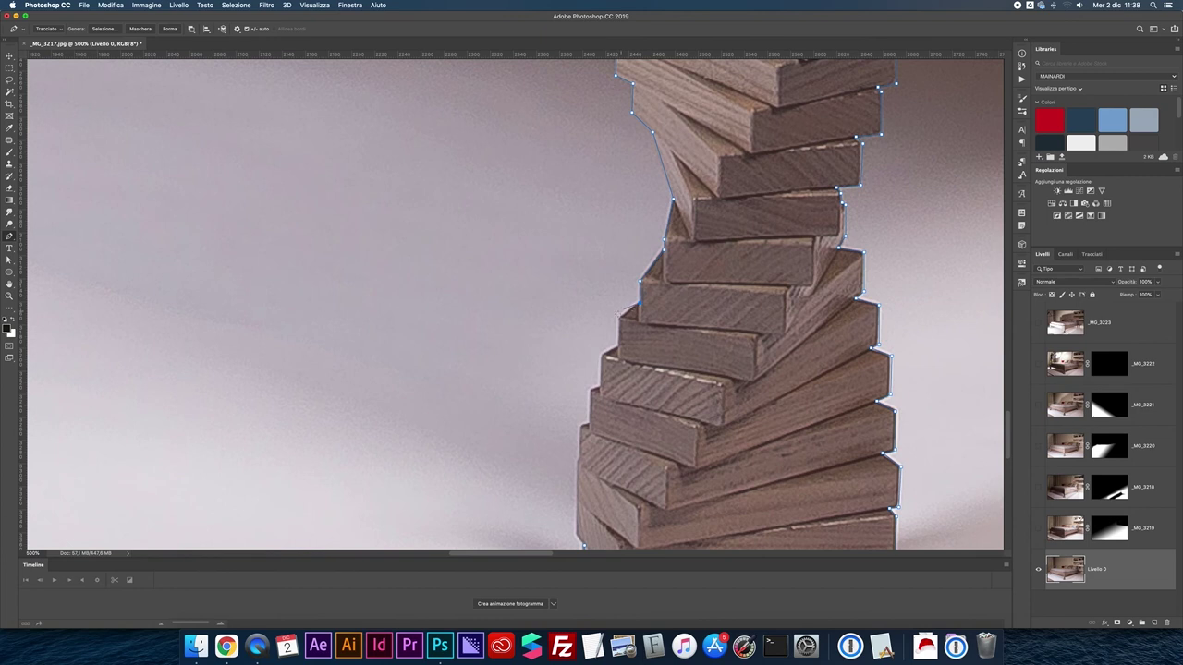
{"action": "scroll", "coordinate": [643, 308], "scroll_direction": "down", "scroll_amount": 4}
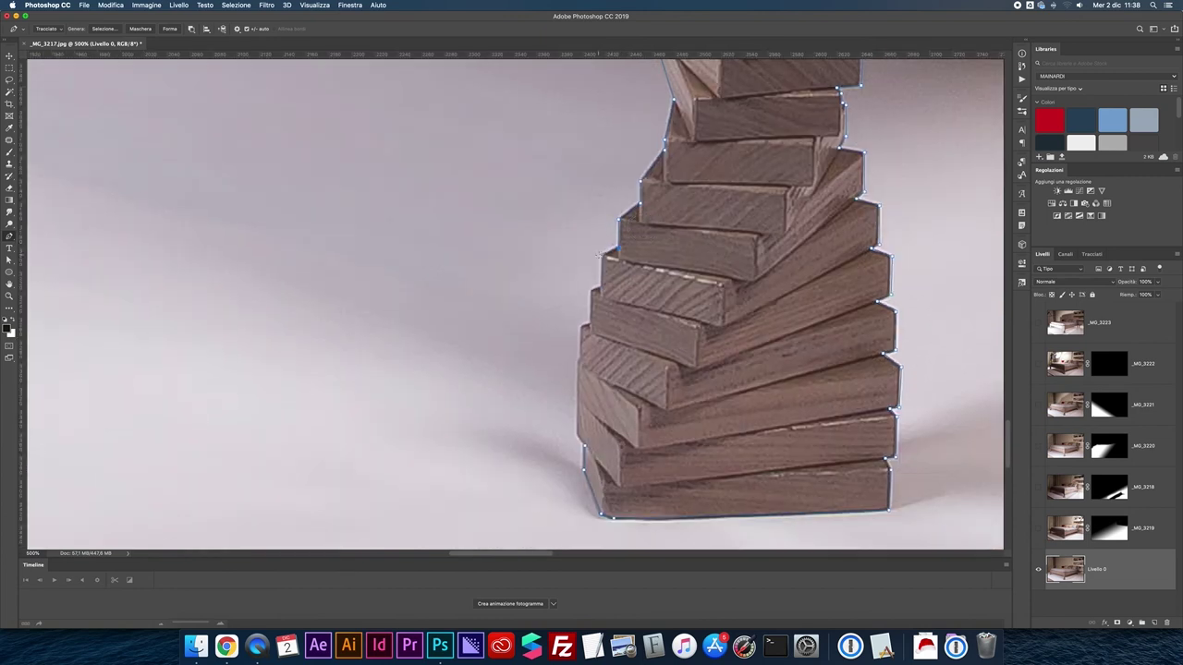
{"action": "left_click", "coordinate": [589, 292]}
{"action": "left_click", "coordinate": [576, 433]}
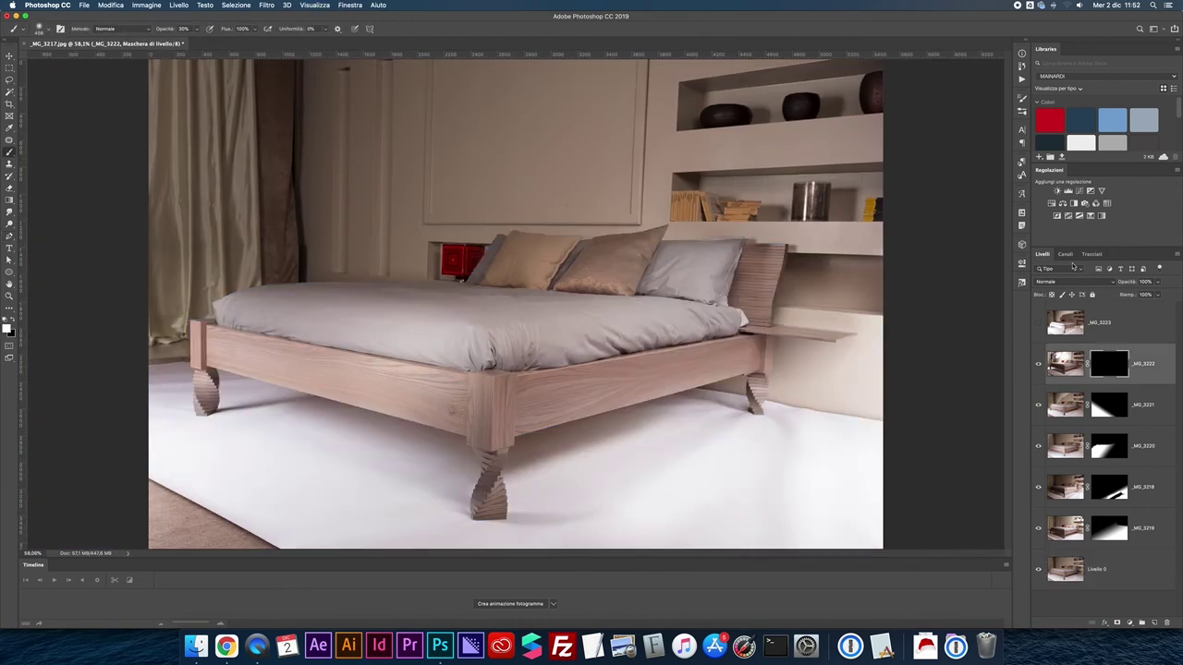
- Load the bed path as a selection, paint _MG_3222's mask at 100% opacity, and deselect
{"action": "left_click", "coordinate": [1050, 279], "text": "ctrl"}
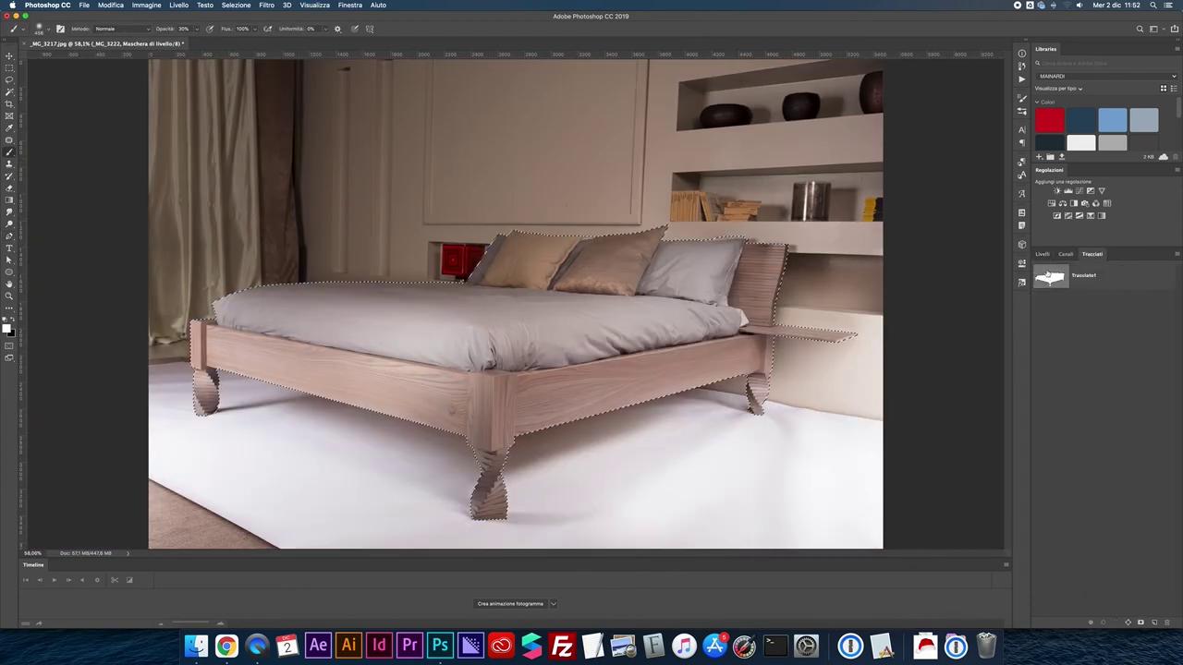
{"action": "left_click", "coordinate": [1041, 253]}
{"action": "key", "text": "0"}
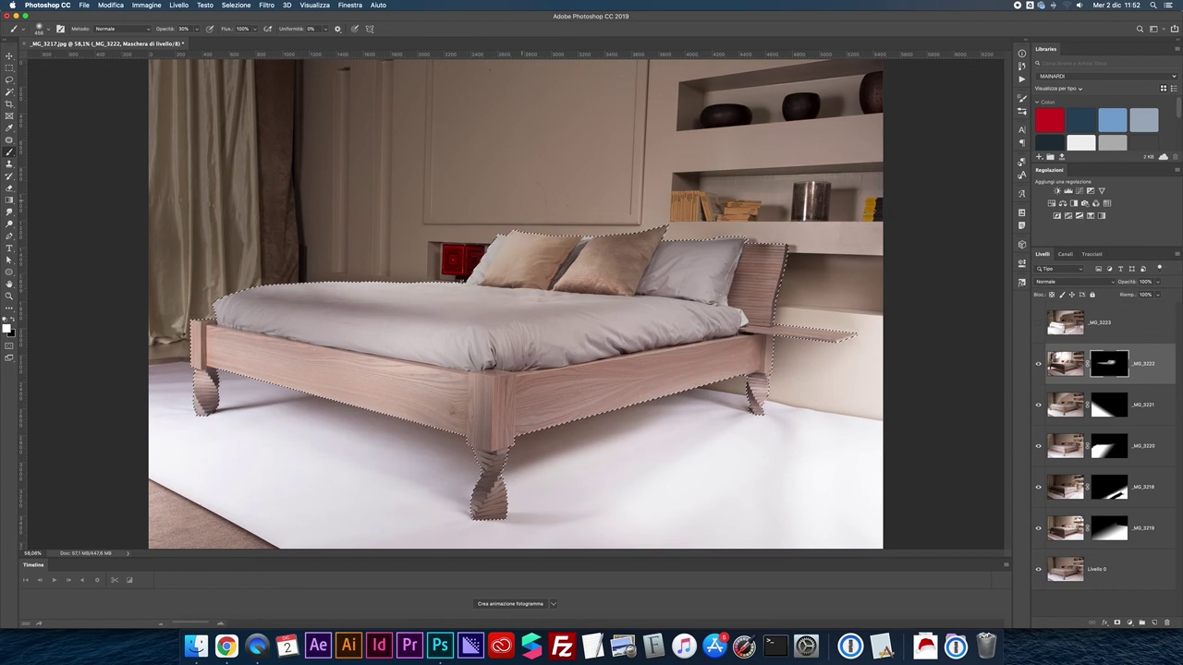
{"action": "key", "text": "ctrl+d"}
- Remove _MG_3223 and select all layers from _MG_3222 down to Livello 0
{"action": "left_click", "coordinate": [1038, 364]}
{"action": "left_click", "coordinate": [1038, 364]}
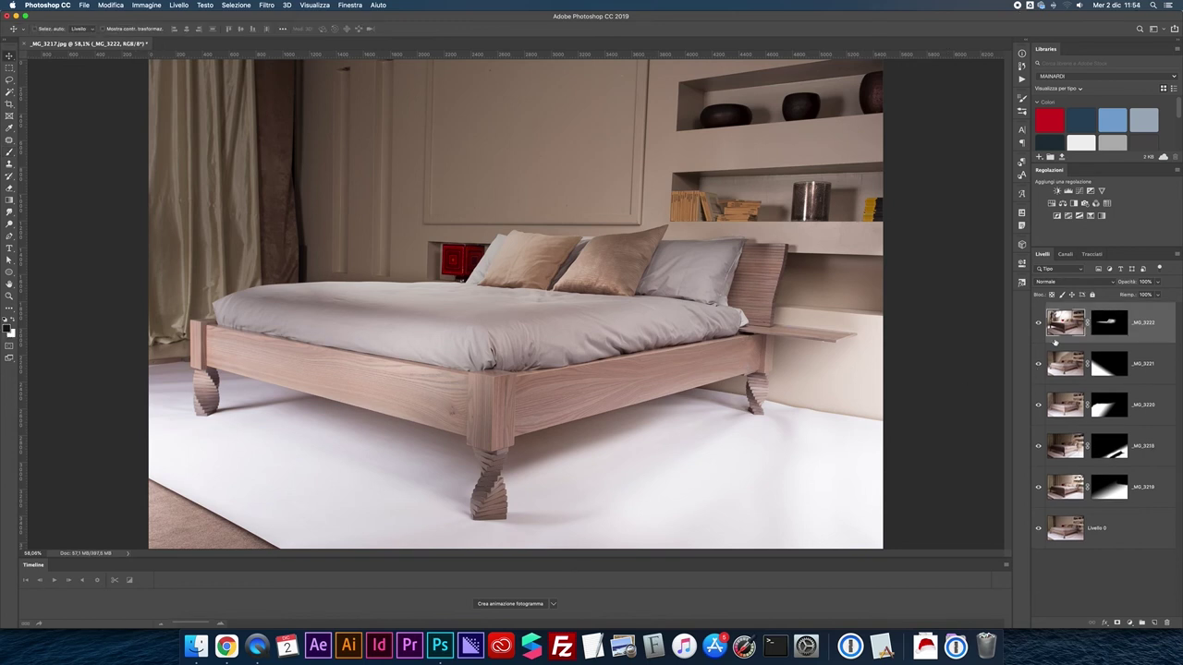
{"action": "left_click", "coordinate": [1067, 534], "text": "shift"}
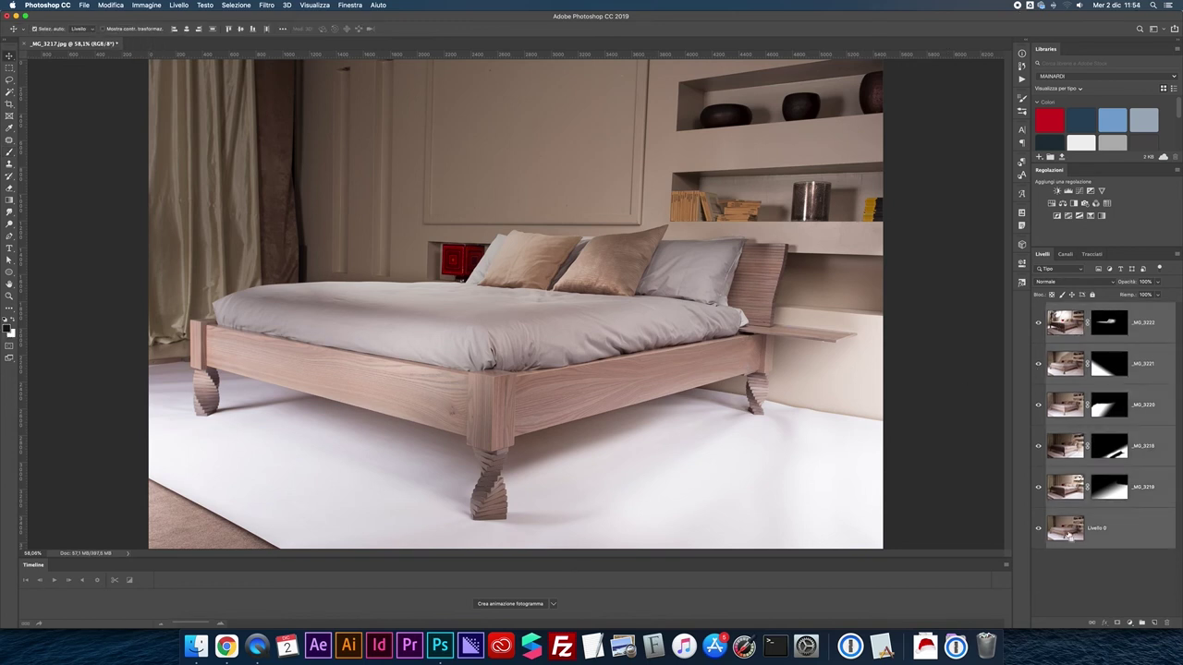
- Group the selected layers and mask the group with the bed outline selection
{"action": "key", "text": "ctrl+g"}
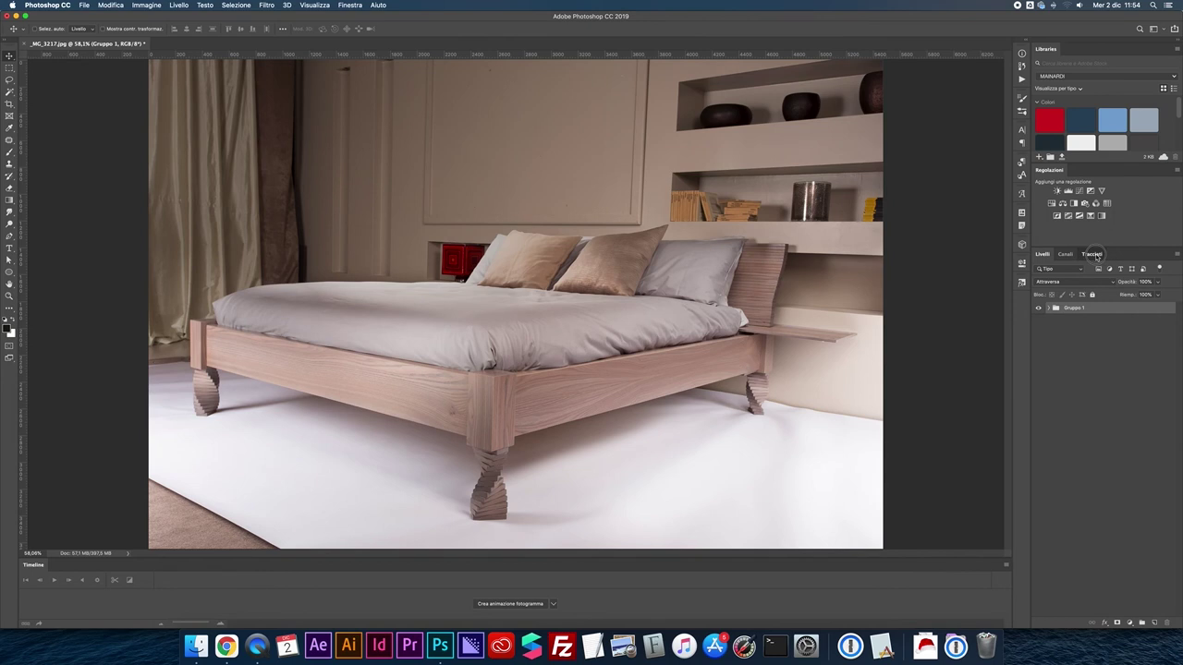
{"action": "left_click", "coordinate": [1056, 308], "text": "ctrl"}
{"action": "left_click", "coordinate": [1116, 623]}
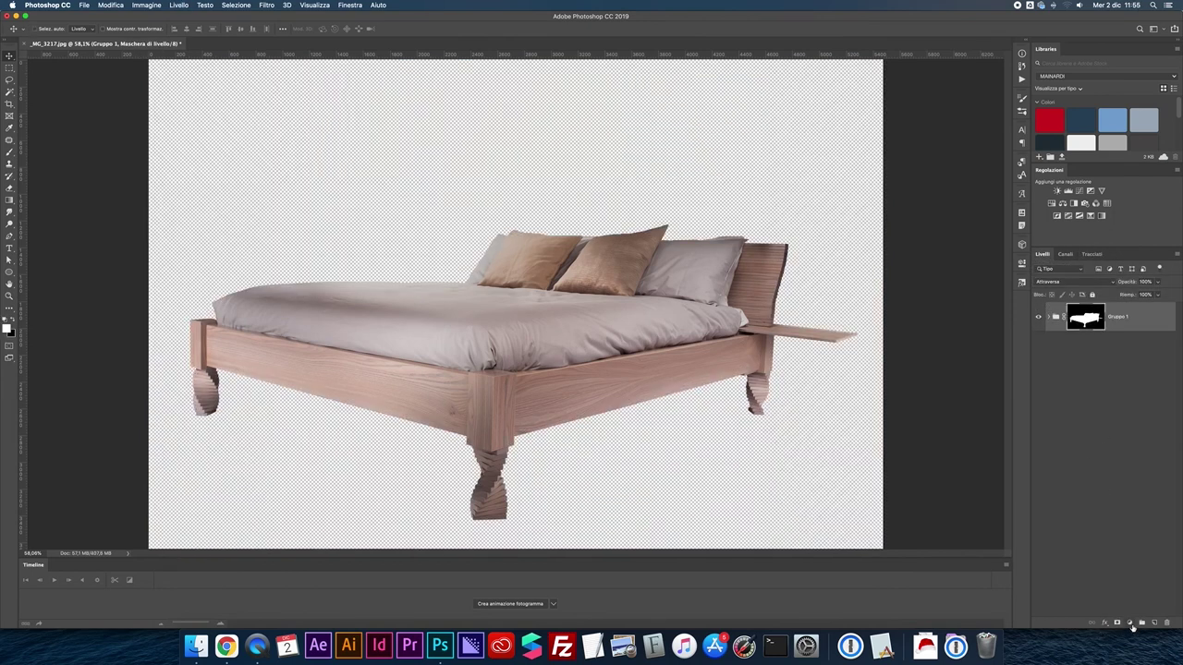
- Add a white Solid Color fill layer beneath the bed group
{"action": "left_click", "coordinate": [1131, 625]}
{"action": "left_click", "coordinate": [1105, 445]}
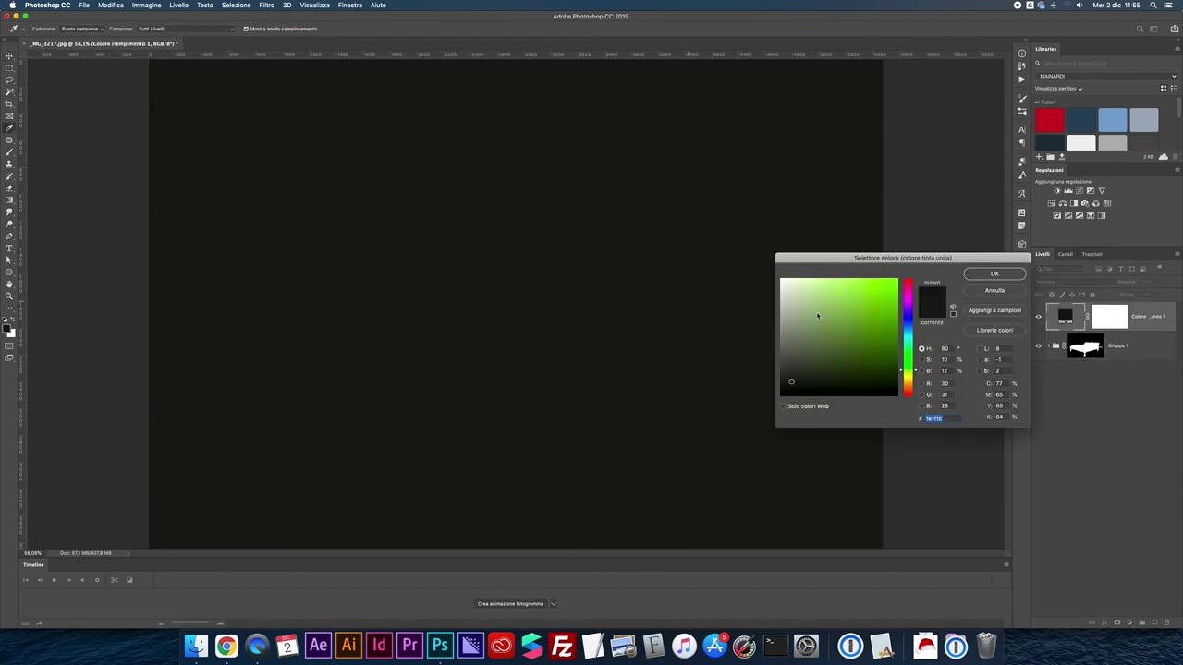
{"action": "left_click_drag", "start_coordinate": [817, 316], "coordinate": [761, 262]}
{"action": "left_click", "coordinate": [994, 274]}
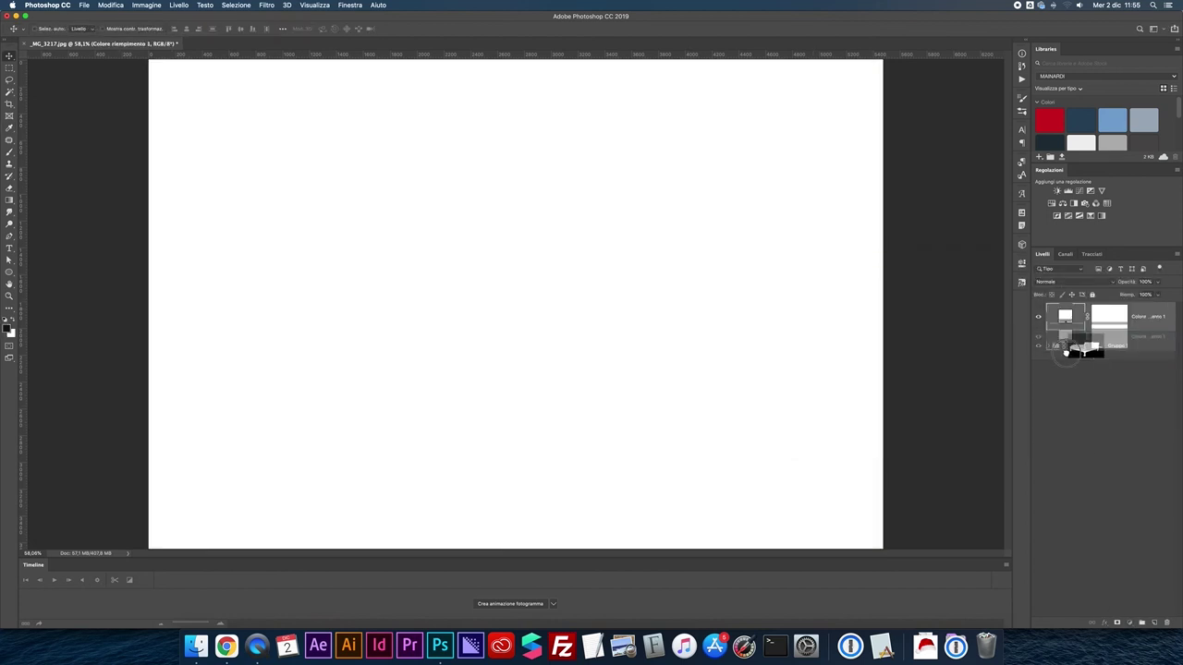
{"action": "left_click_drag", "start_coordinate": [1067, 353], "coordinate": [1063, 362]}
- Check the group mask, then duplicate Gruppo 1 as Gruppo 1 copia
{"action": "left_click", "coordinate": [1079, 323], "text": "shift"}
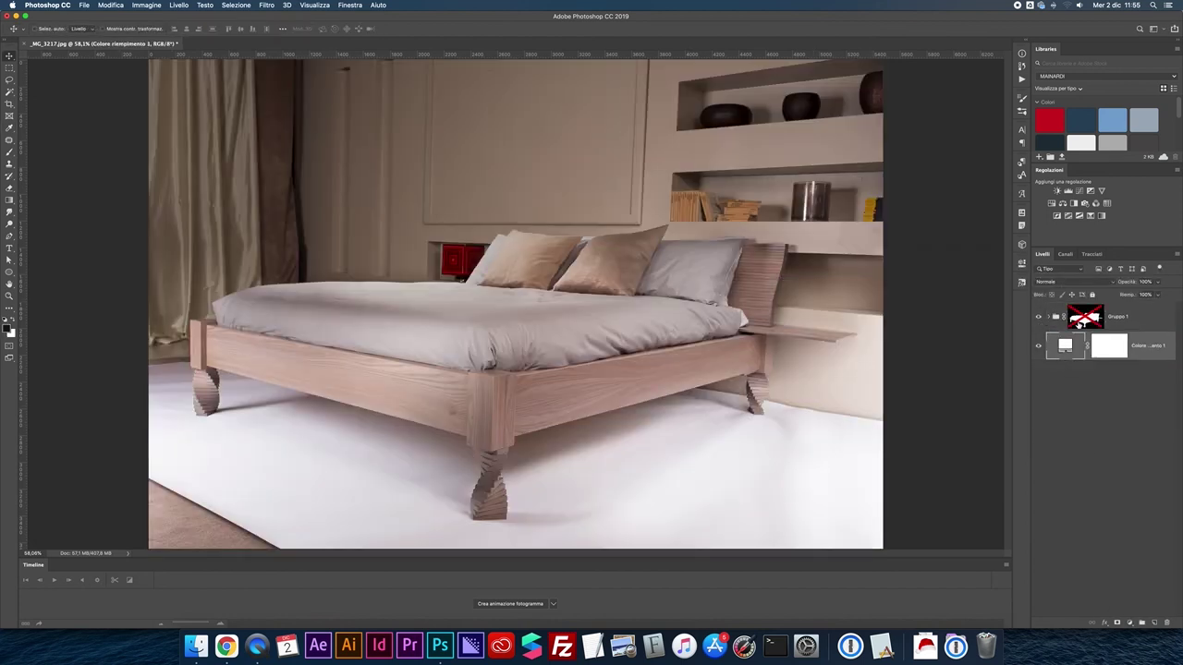
{"action": "left_click", "coordinate": [1061, 317]}
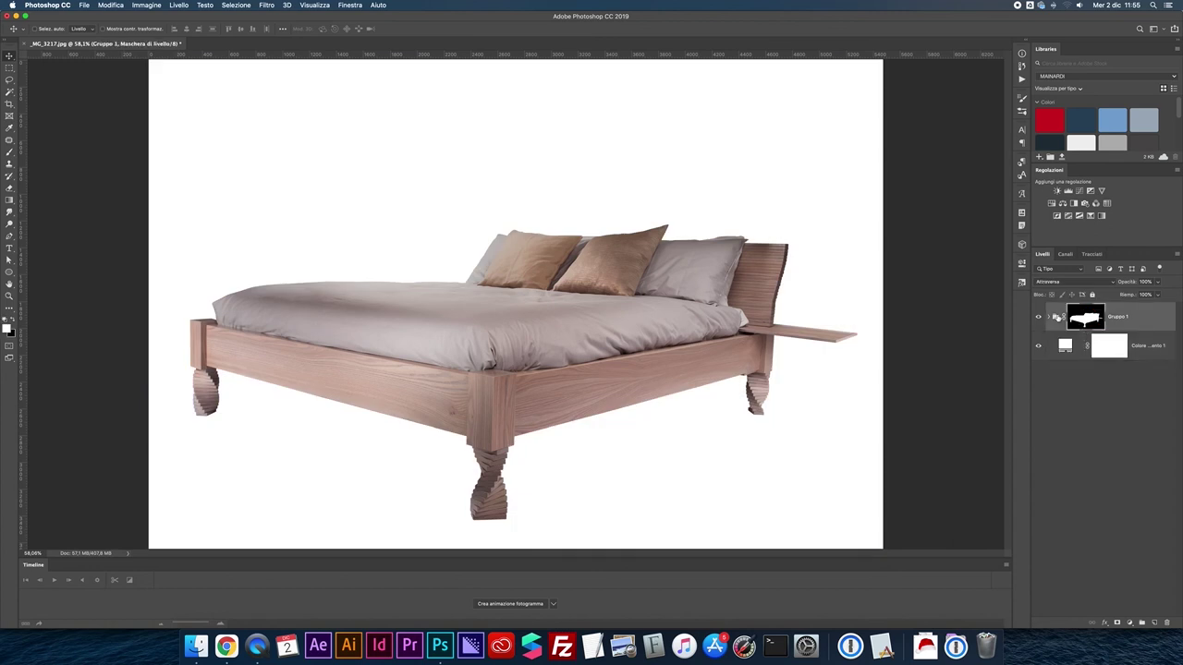
{"action": "key", "text": "ctrl+j"}
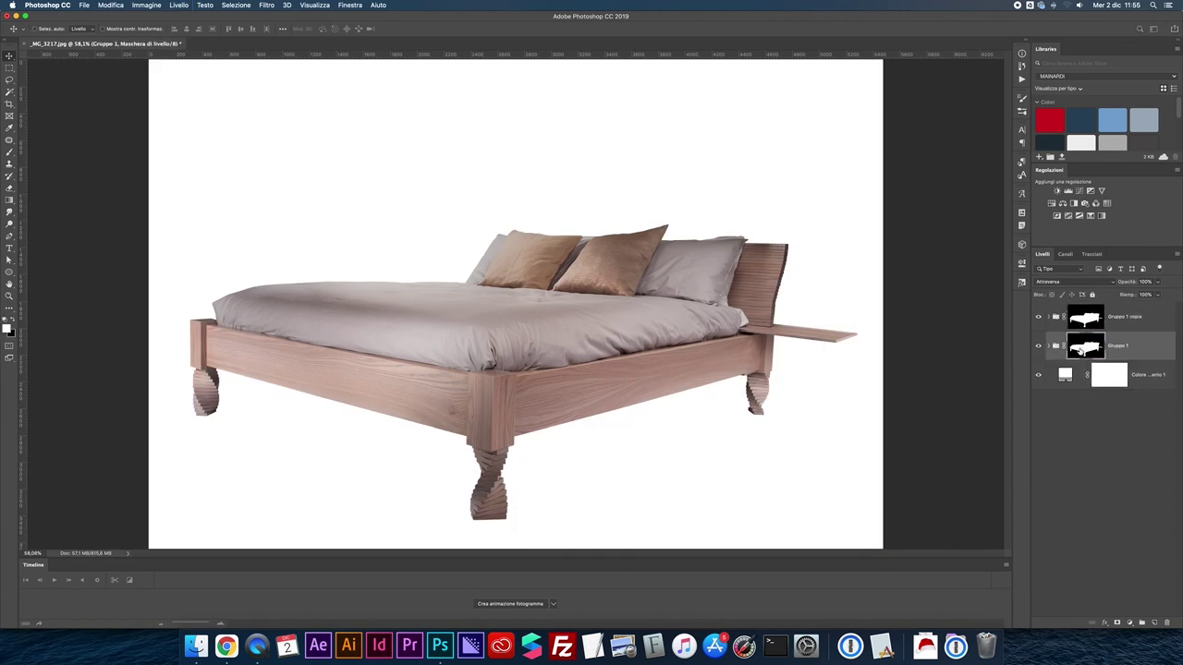
- Merge the lower Gruppo 1 into one layer, delete its cutout mask, and add a new white mask
{"action": "left_click", "coordinate": [1080, 348], "text": "shift"}
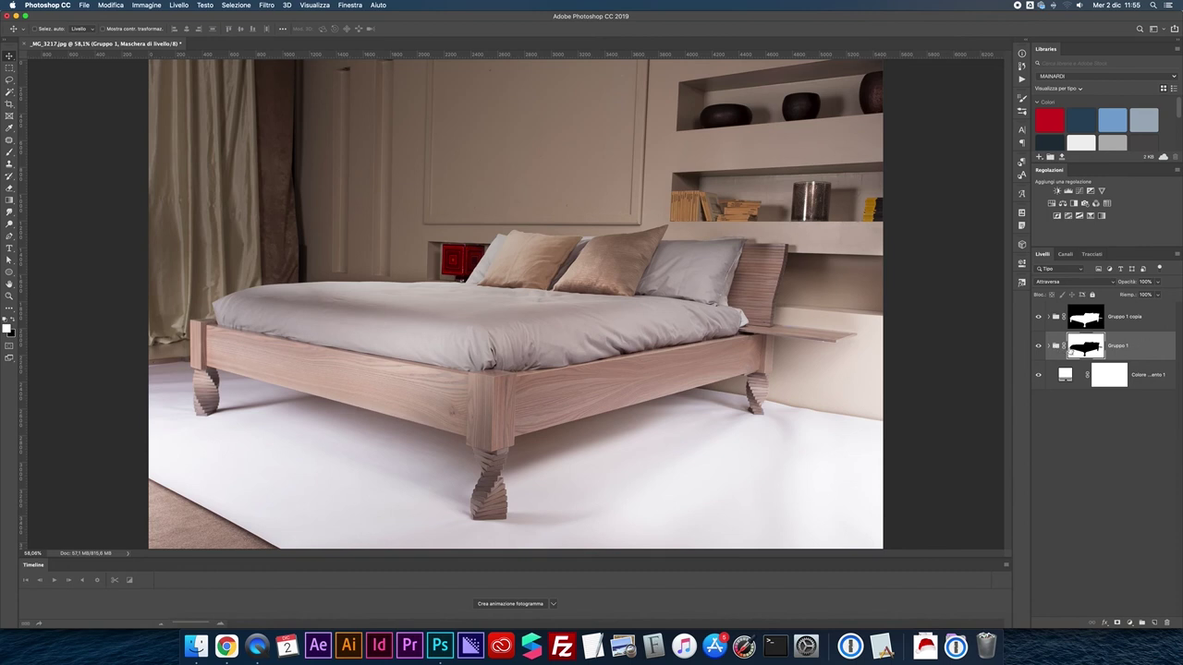
{"action": "left_click", "coordinate": [1092, 349], "text": "shift"}
{"action": "key", "text": "ctrl+e"}
{"action": "right_click", "coordinate": [1102, 350]}
{"action": "left_click", "coordinate": [1077, 366]}
{"action": "left_click", "coordinate": [1117, 621]}
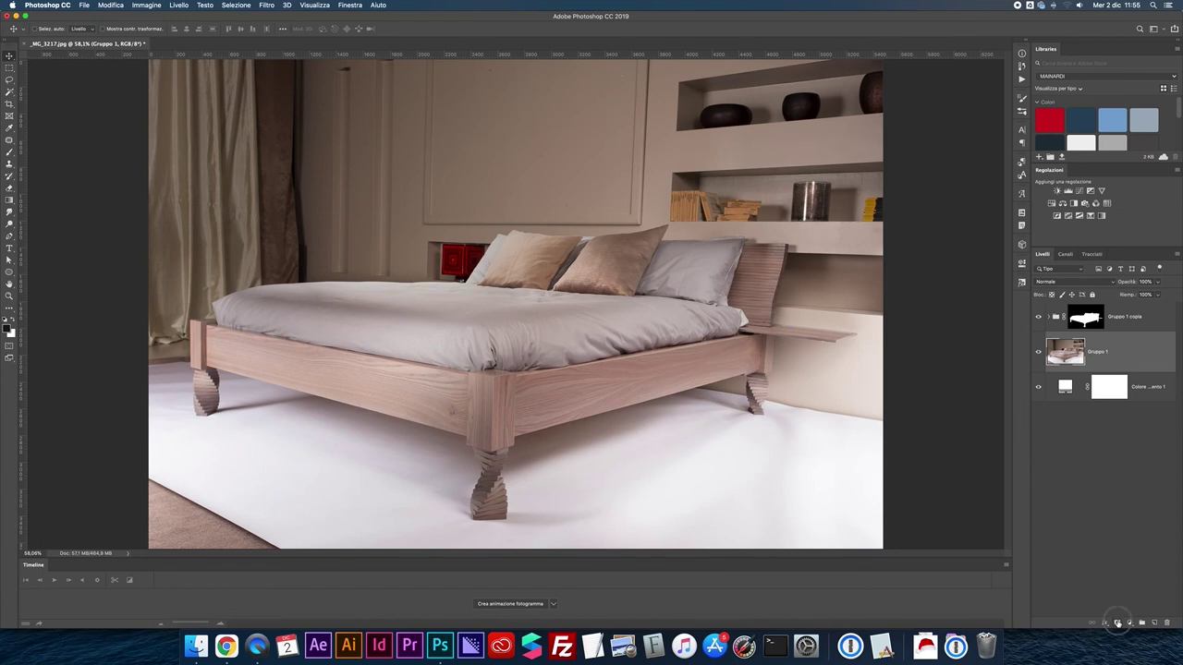
- Fade the room out above the bed with a mask gradient, then set a black brush at 100% opacity
{"action": "key", "text": "g"}
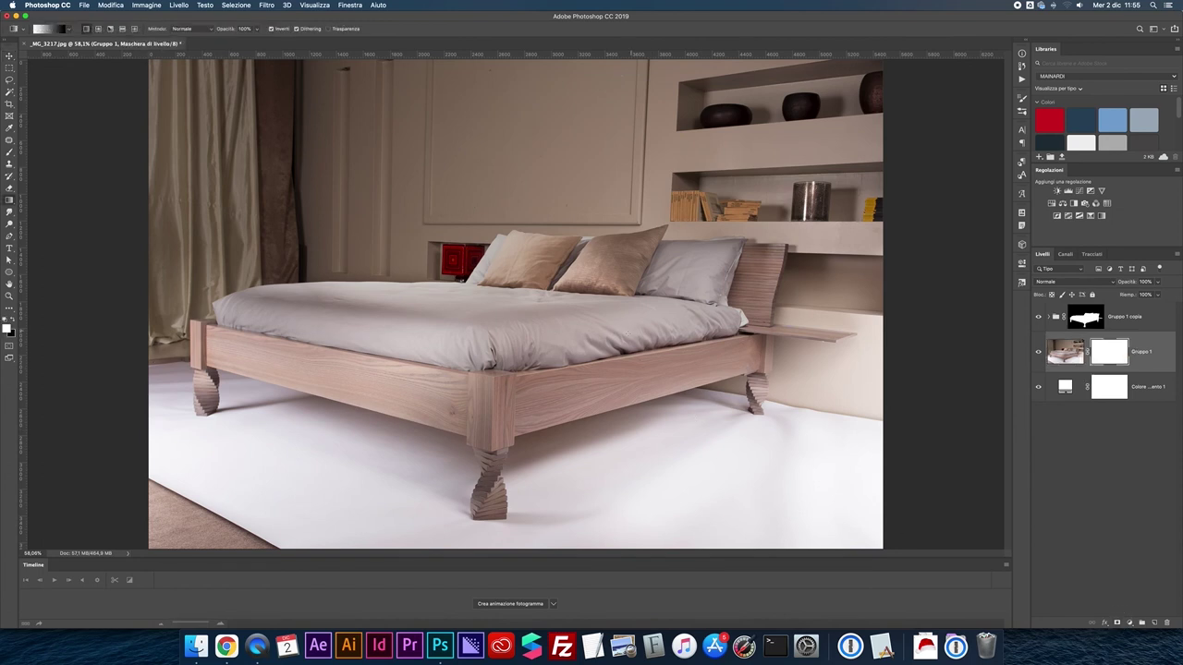
{"action": "mouse_move", "coordinate": [602, 354]}
{"action": "left_mouse_down"}
{"action": "mouse_move", "coordinate": [605, 389]}
{"action": "mouse_move", "coordinate": [609, 379]}
{"action": "mouse_move", "coordinate": [642, 396]}
{"action": "mouse_move", "coordinate": [637, 418]}
{"action": "left_mouse_up"}
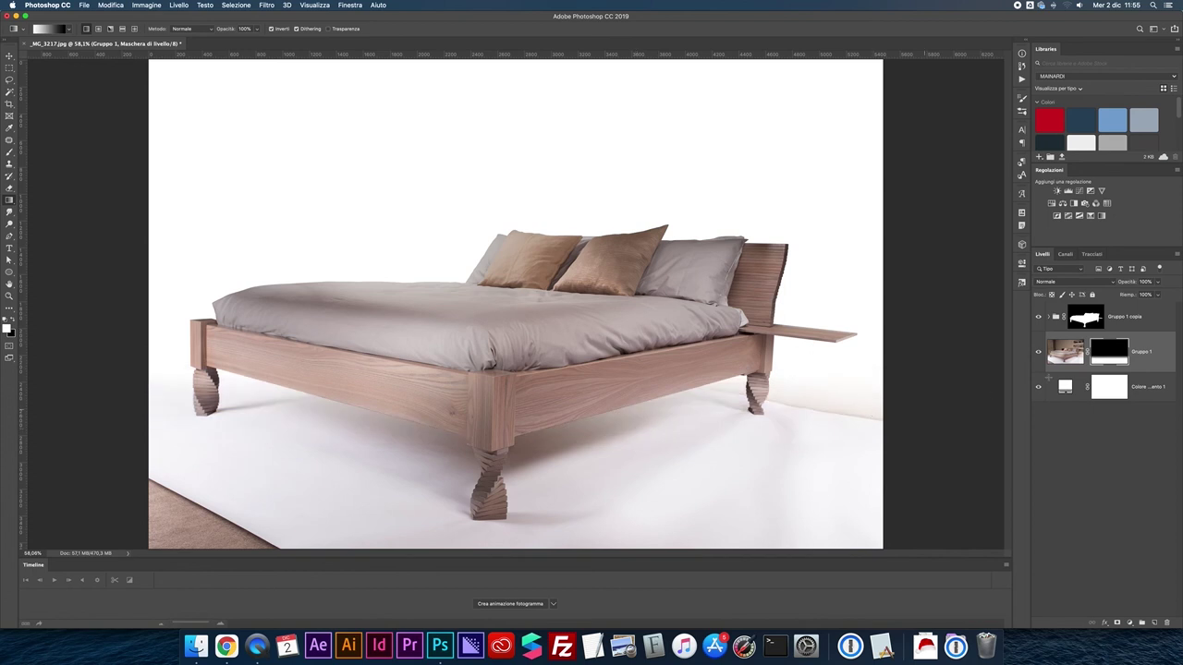
{"action": "key", "text": "b"}
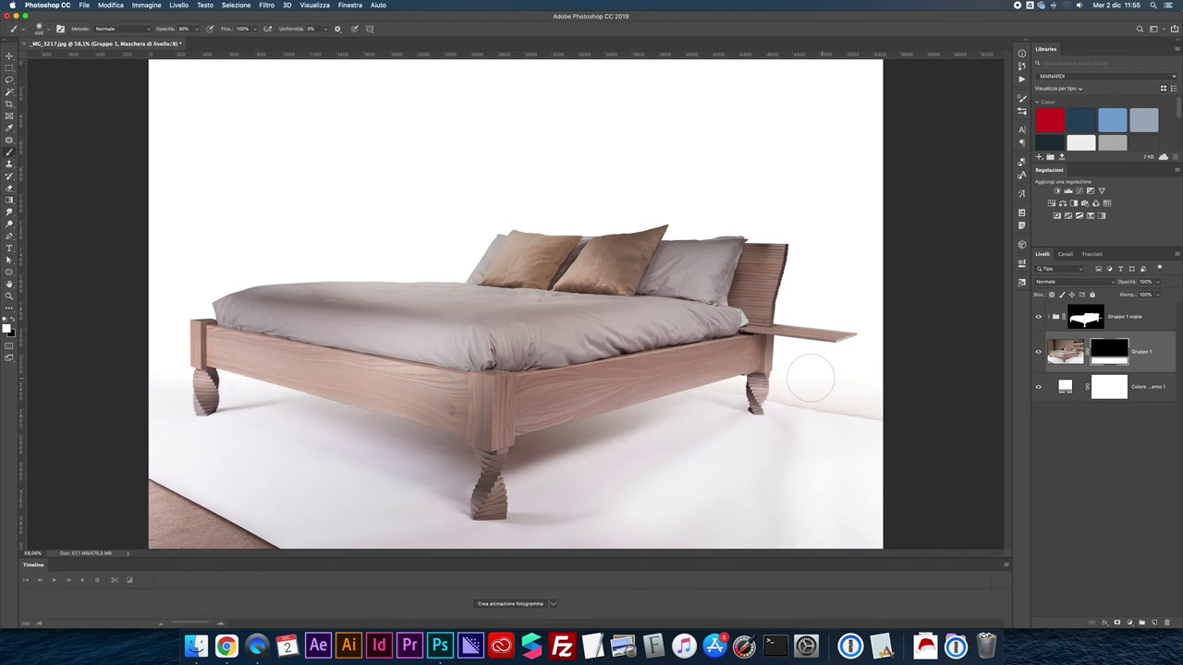
{"action": "key", "text": "x"}
{"action": "key", "text": "0"}
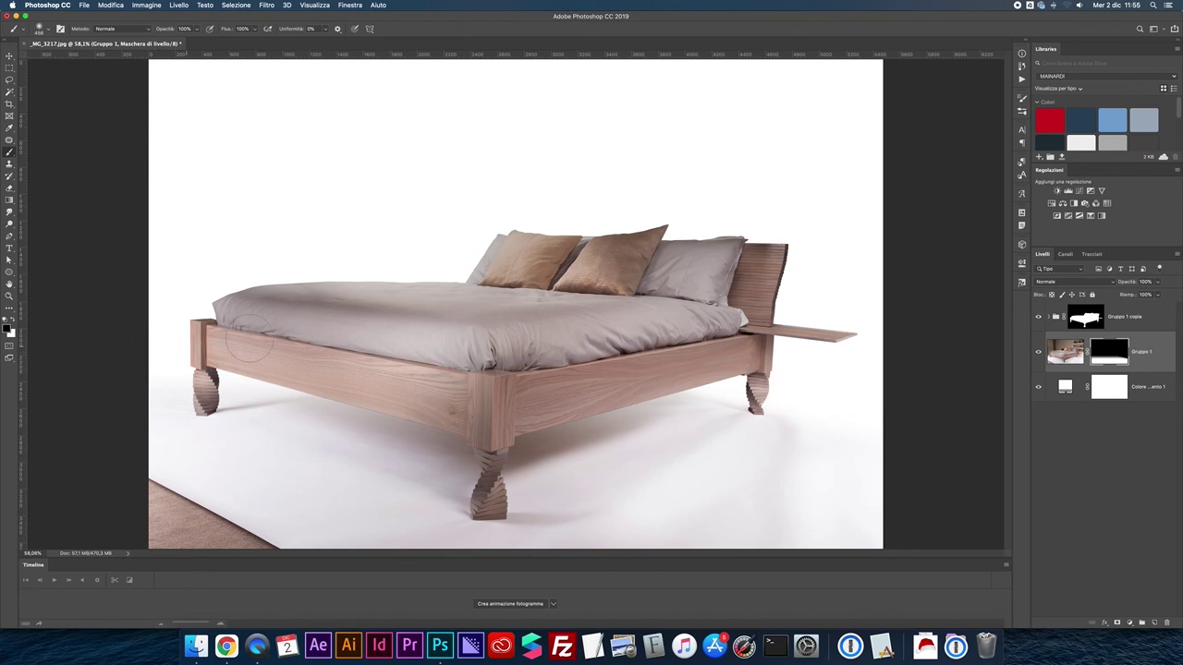
- Paint the brown carpet out of the bottom-left of the mask, undoing the bottom-right stroke
{"action": "left_click_drag", "start_coordinate": [124, 451], "coordinate": [111, 481]}
{"action": "mouse_move", "coordinate": [259, 527]}
{"action": "left_mouse_down"}
{"action": "mouse_move", "coordinate": [198, 528]}
{"action": "mouse_move", "coordinate": [225, 541]}
{"action": "left_mouse_up"}
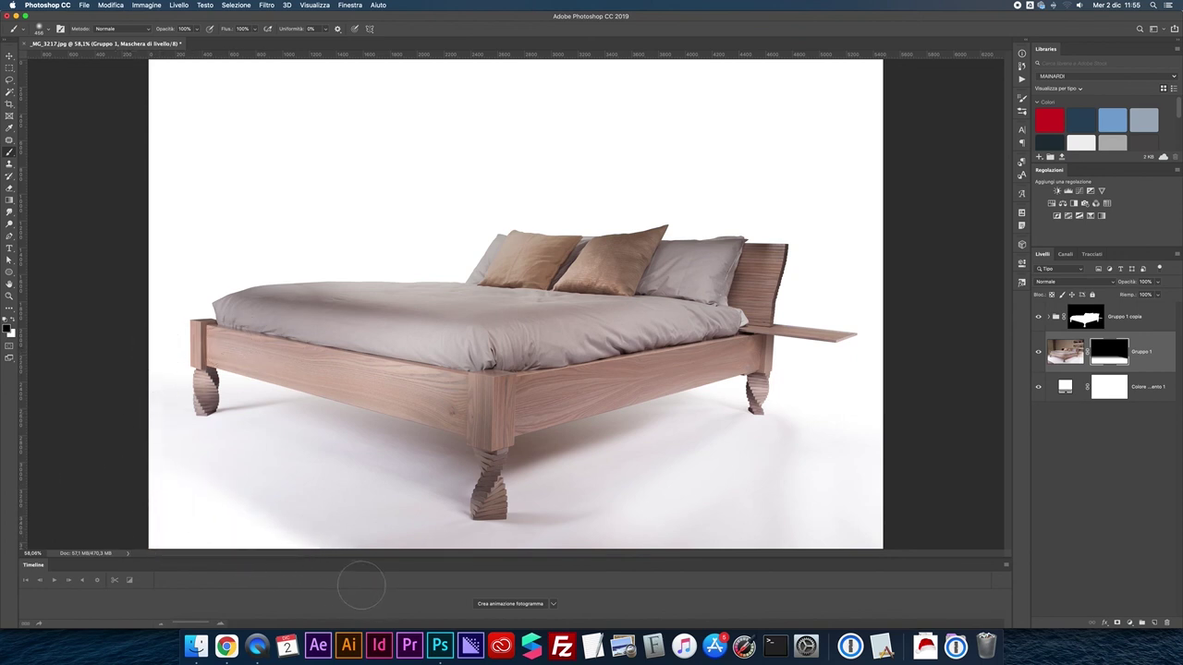
{"action": "left_click_drag", "start_coordinate": [839, 515], "coordinate": [748, 523]}
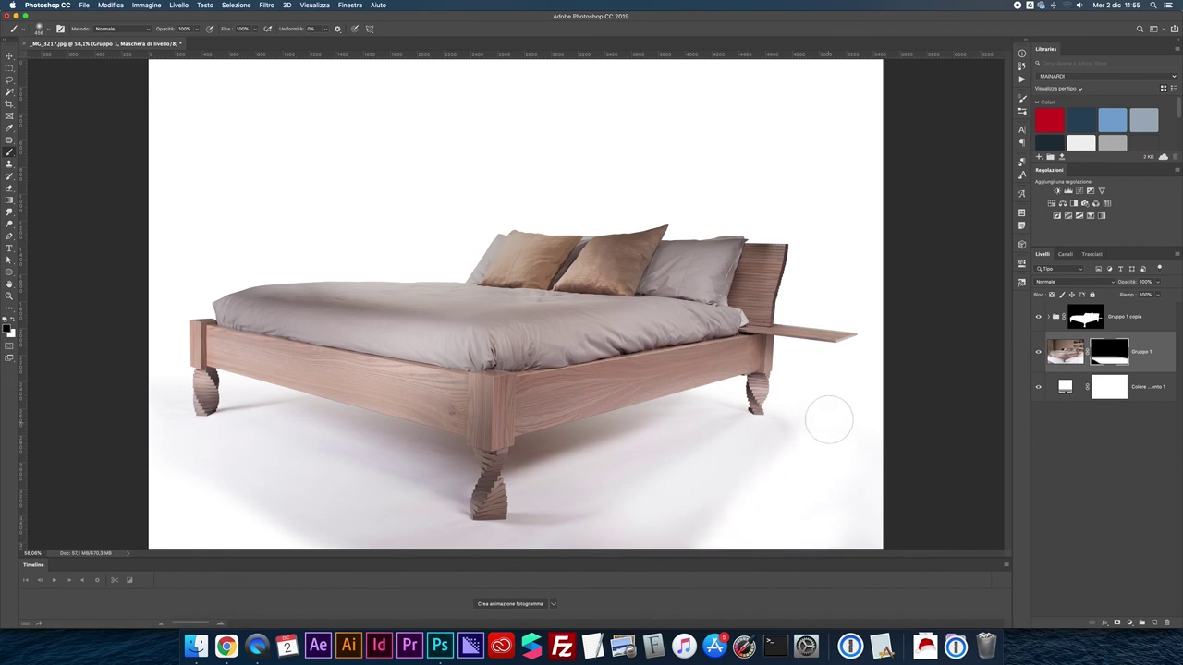
{"action": "key", "text": "super+z"}
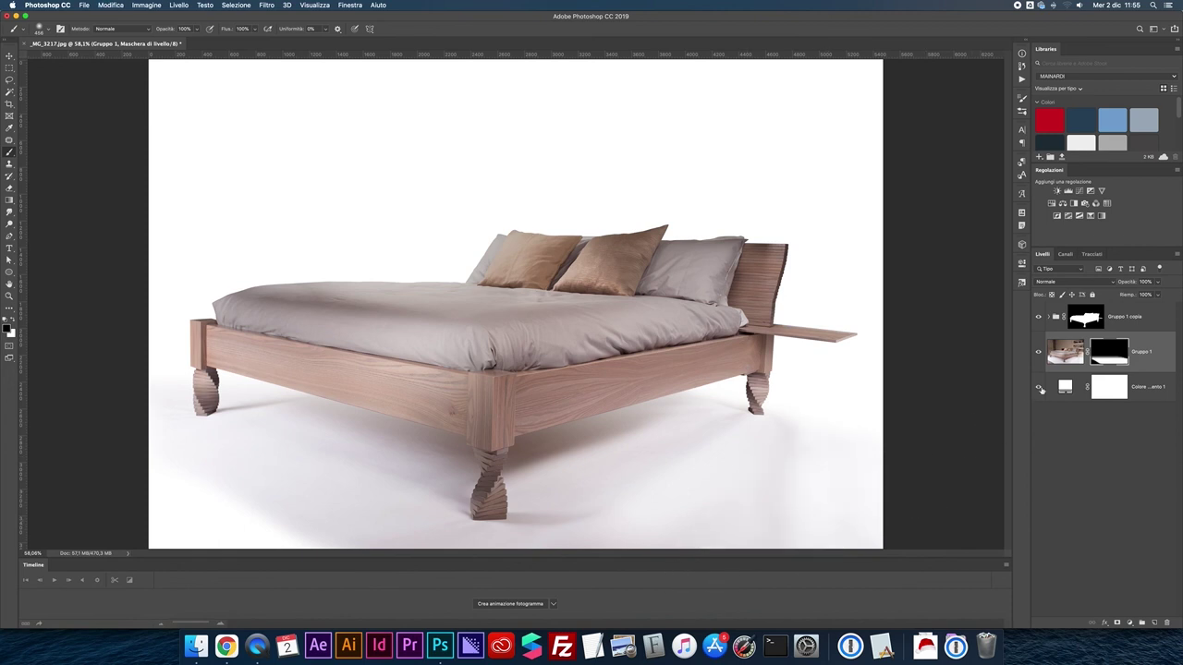
{"action": "double_click", "coordinate": [1155, 352]}
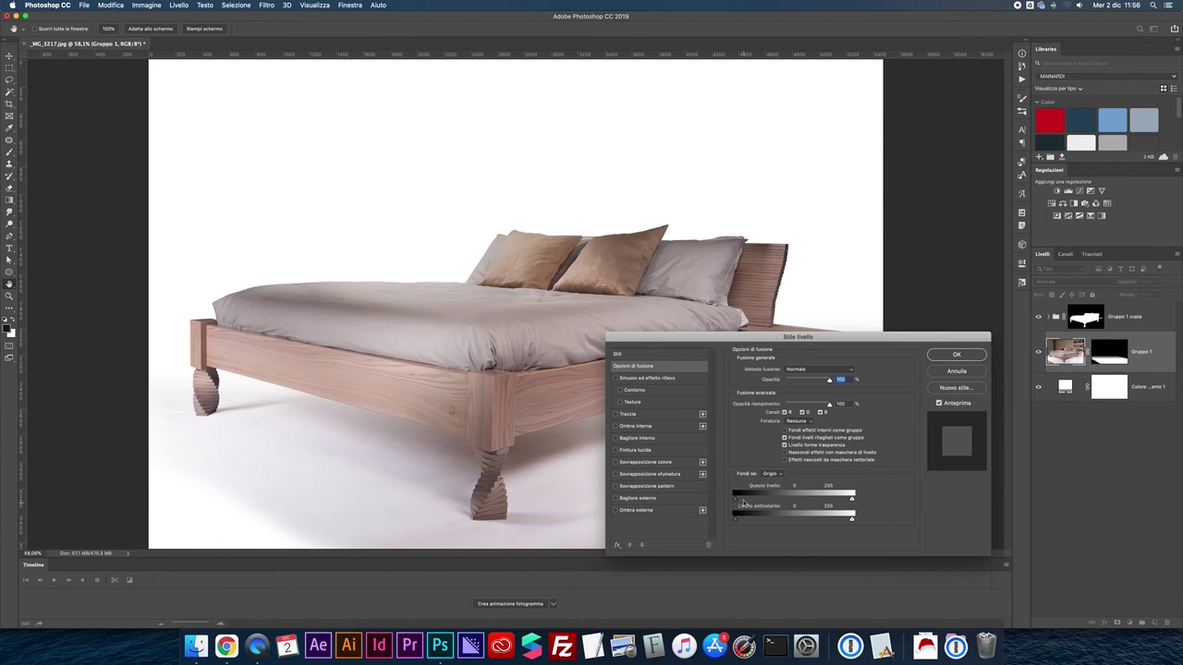
- Lighten the floor shadow with the blend-if black slider at 108 and 50% layer opacity
{"action": "mouse_move", "coordinate": [737, 500]}
{"action": "left_mouse_down"}
{"action": "mouse_move", "coordinate": [808, 500]}
{"action": "mouse_move", "coordinate": [760, 505]}
{"action": "left_mouse_up"}
{"action": "left_click", "coordinate": [947, 356]}
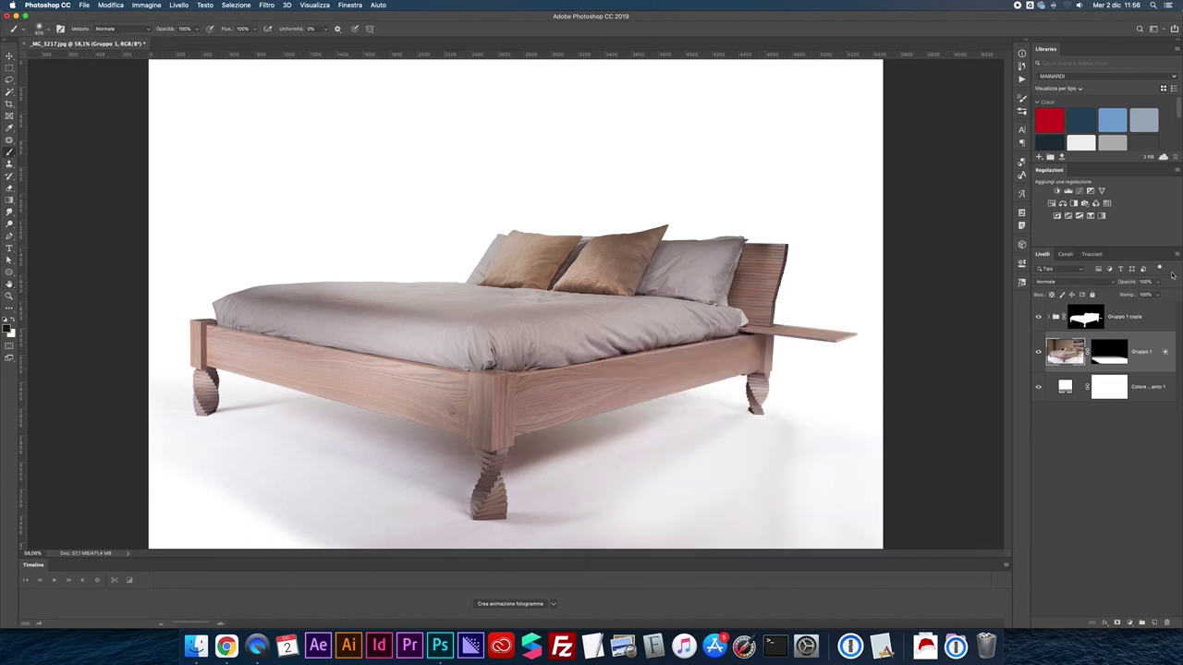
{"action": "left_click", "coordinate": [1158, 283]}
{"action": "left_click_drag", "start_coordinate": [1148, 297], "coordinate": [1138, 296]}
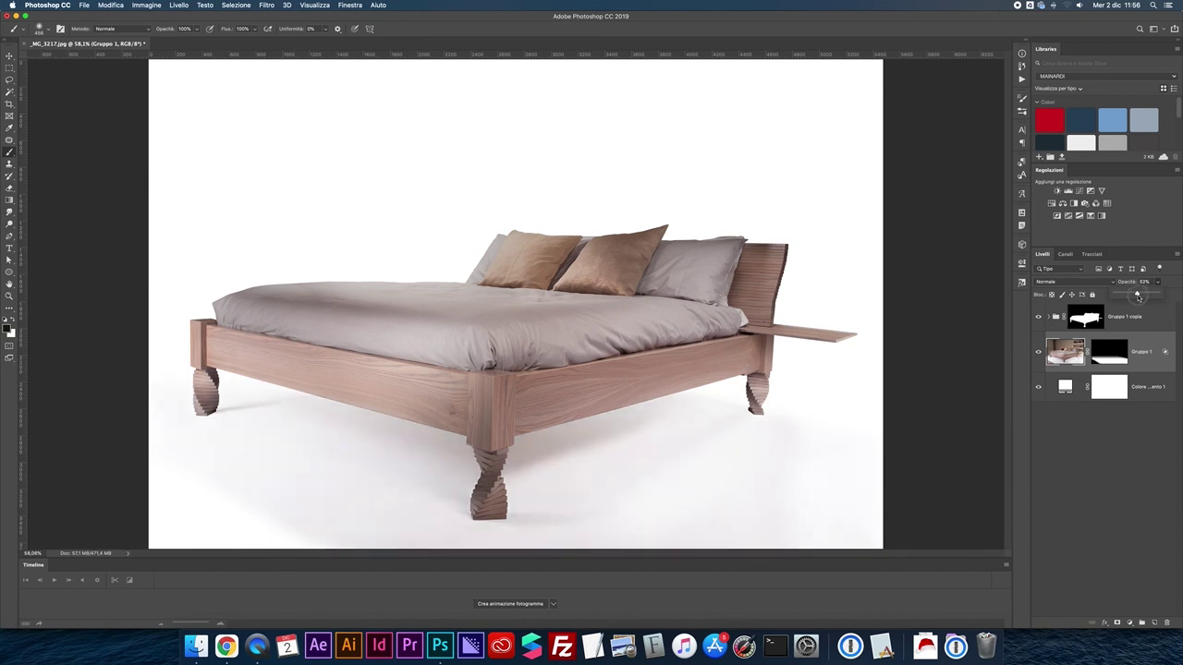
{"action": "left_click_drag", "start_coordinate": [1138, 295], "coordinate": [1139, 298]}
{"action": "left_click_drag", "start_coordinate": [1136, 296], "coordinate": [1136, 296]}
- Paint out more shadow across the lower left on the shadow mask with a much larger brush
{"action": "left_click", "coordinate": [1114, 358]}
{"action": "left_click_drag", "start_coordinate": [211, 487], "coordinate": [309, 502]}
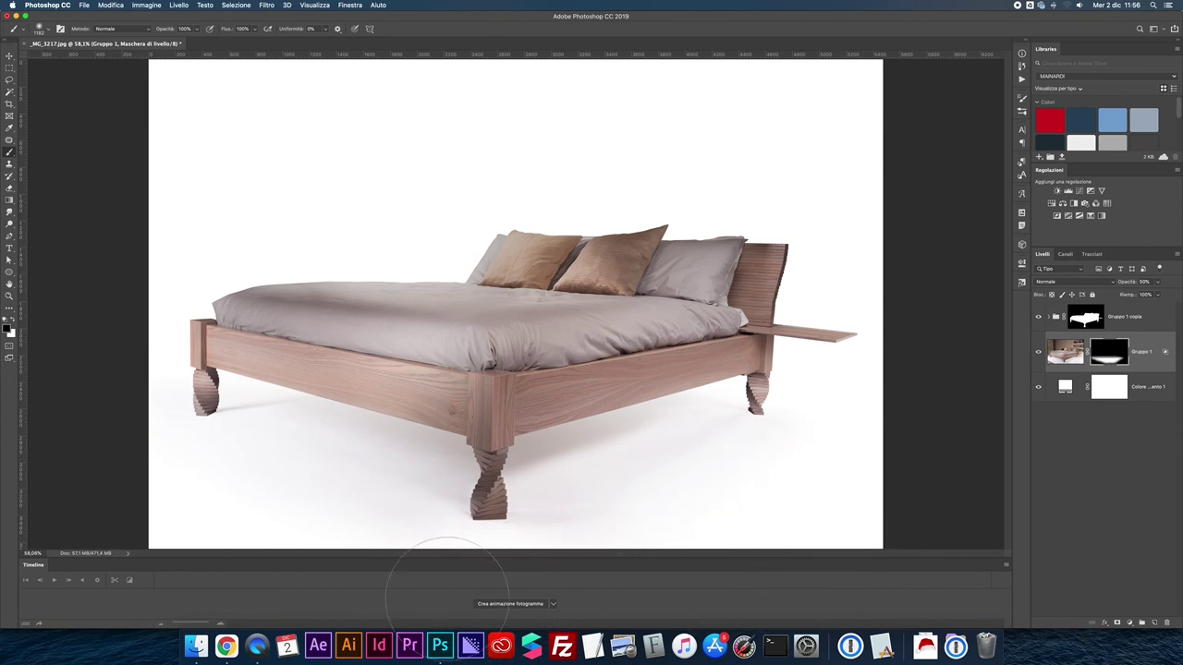
{"action": "left_click_drag", "start_coordinate": [254, 539], "coordinate": [318, 569]}
- Toggle the shadow layer, bed and cutout mask visibility to compare the result with the room
{"action": "left_click", "coordinate": [1038, 352]}
{"action": "left_click", "coordinate": [1037, 352]}
{"action": "left_click", "coordinate": [1038, 352]}
{"action": "left_click", "coordinate": [1039, 317]}
{"action": "left_click", "coordinate": [1084, 319], "text": "shift"}
{"action": "left_click", "coordinate": [1084, 318], "text": "shift"}
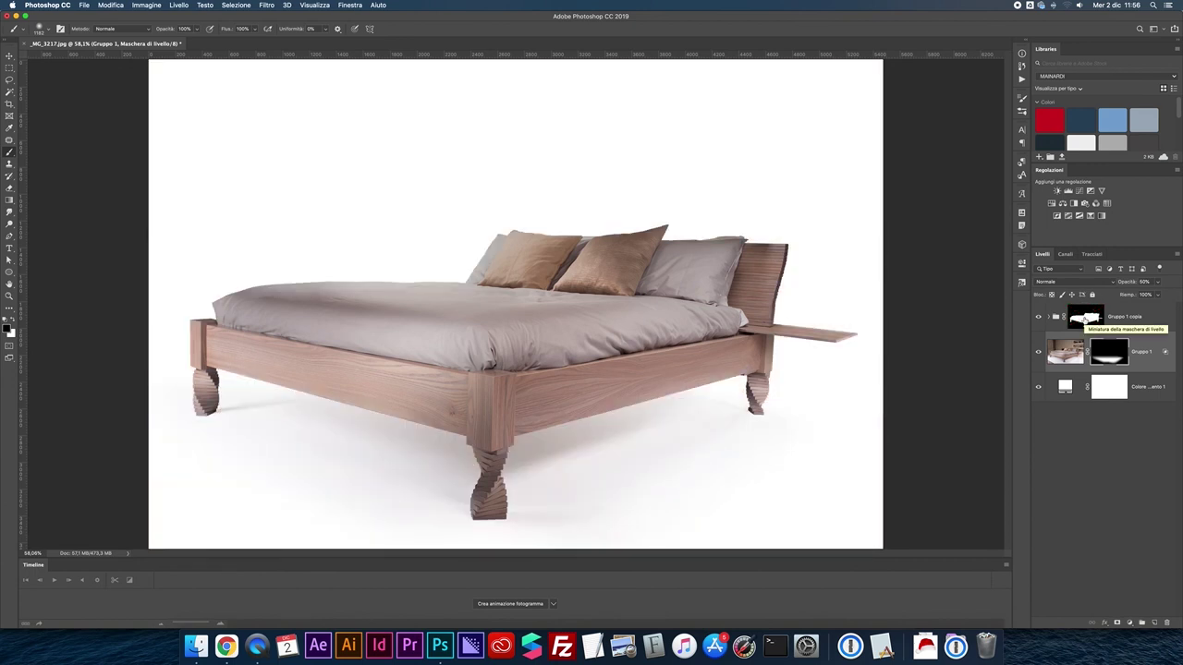
{"action": "double_click", "coordinate": [1084, 319]}
- Reduce the cutout mask's feather and zoom in on the headboard to check it
{"action": "left_click_drag", "start_coordinate": [992, 344], "coordinate": [952, 349]}
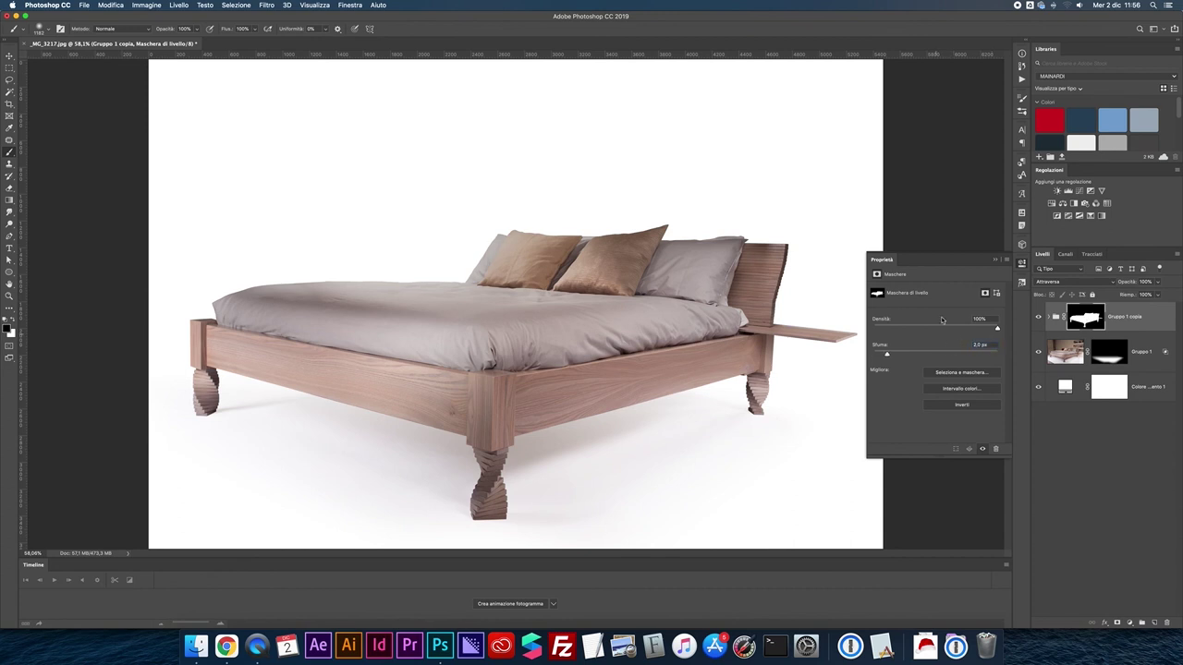
{"action": "left_click", "coordinate": [997, 263]}
{"action": "key", "text": "super+plus"}
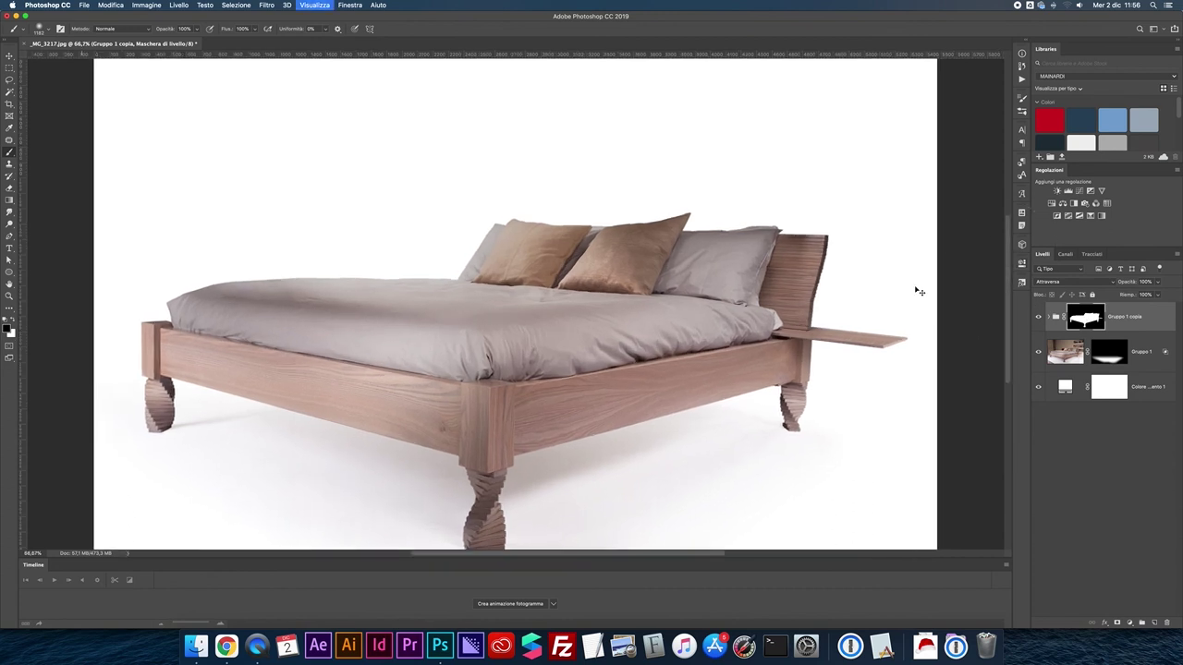
{"action": "key", "text": "super+plus"}
{"action": "key", "text": "super+plus"}
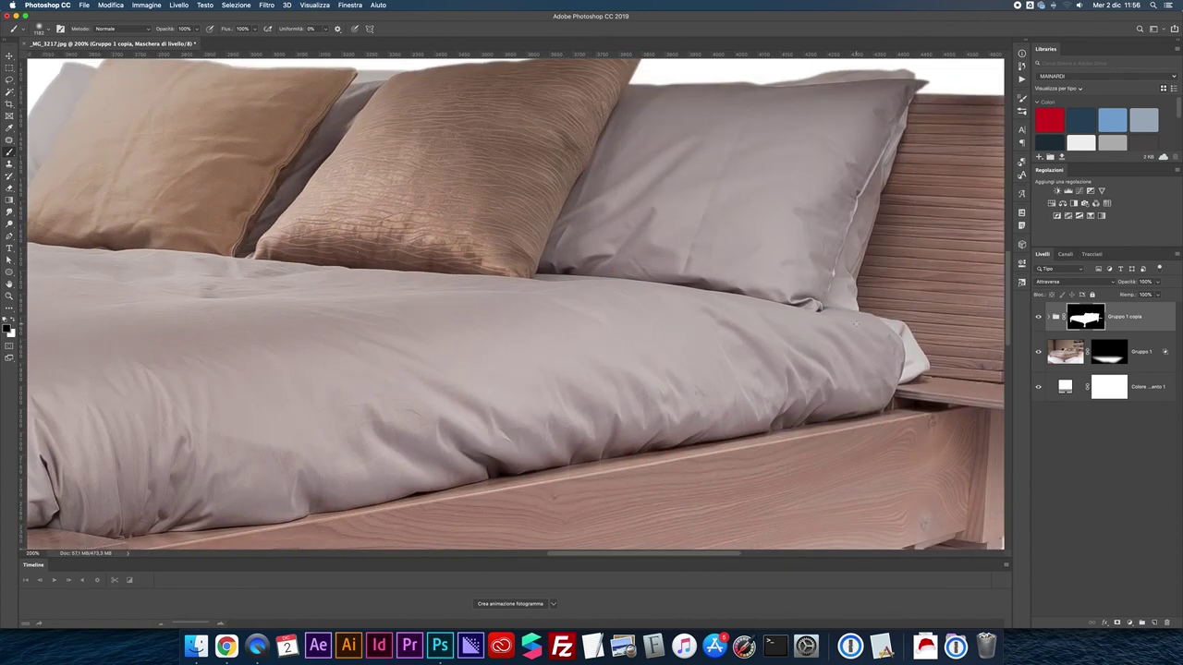
{"action": "key", "text": "super+plus"}
- Set the bed cutout mask's feather to 0 px in Properties
{"action": "double_click", "coordinate": [1084, 317]}
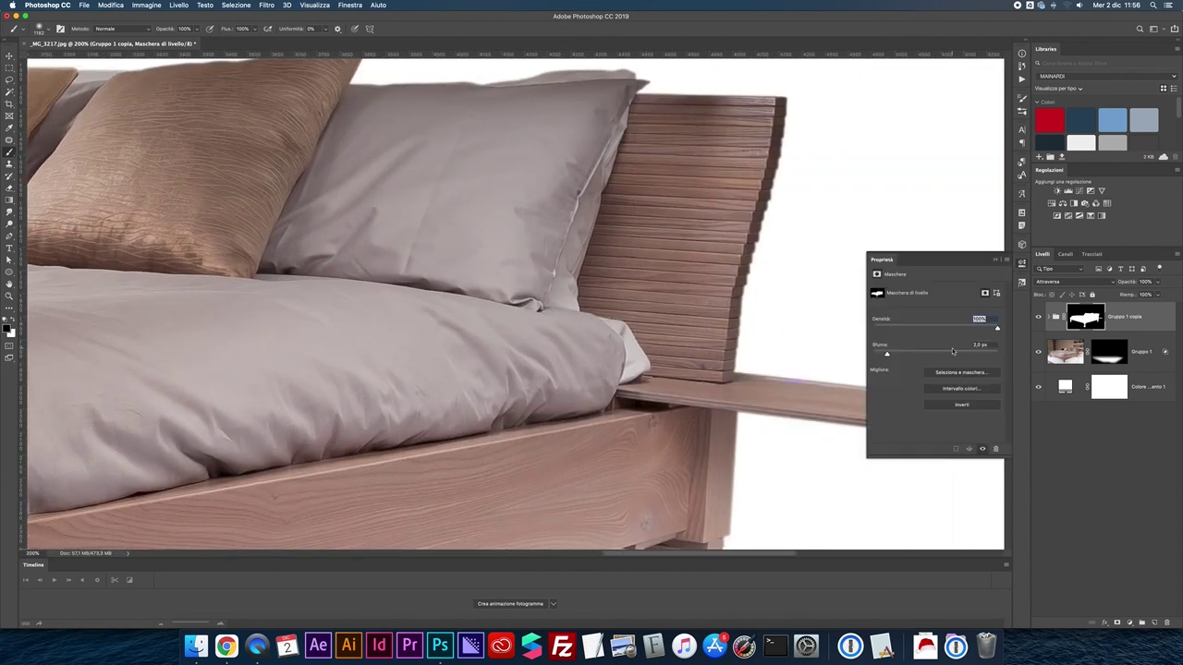
{"action": "left_click", "coordinate": [976, 345]}
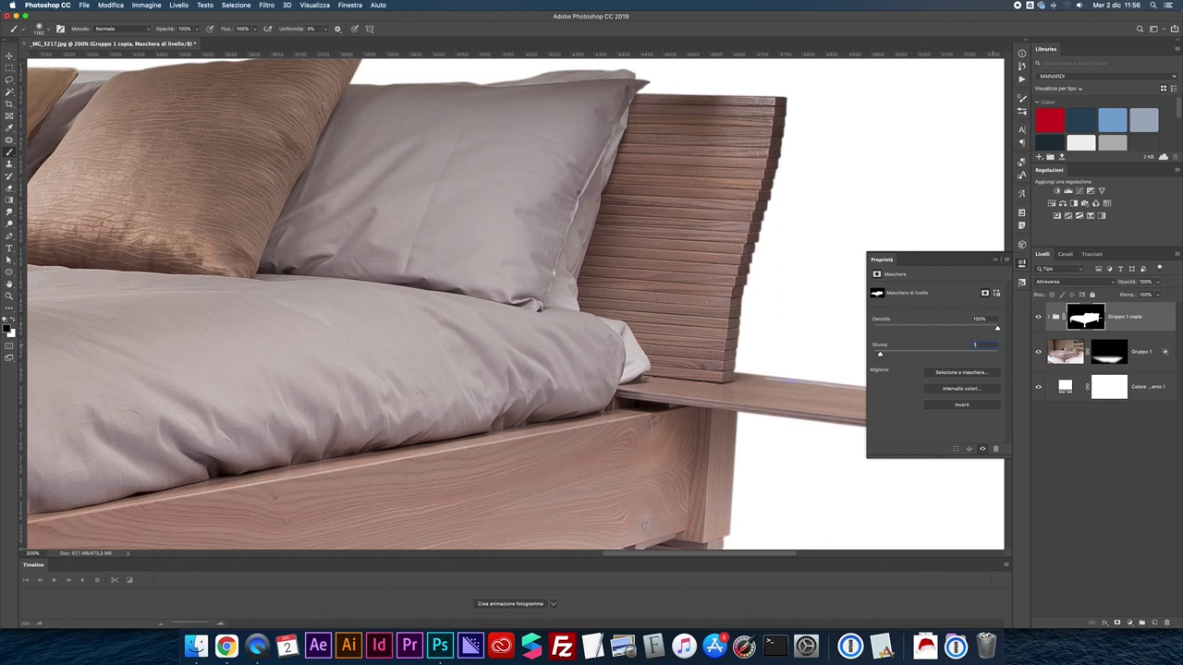
{"action": "type", "text": "1"}
{"action": "key", "text": "Return"}
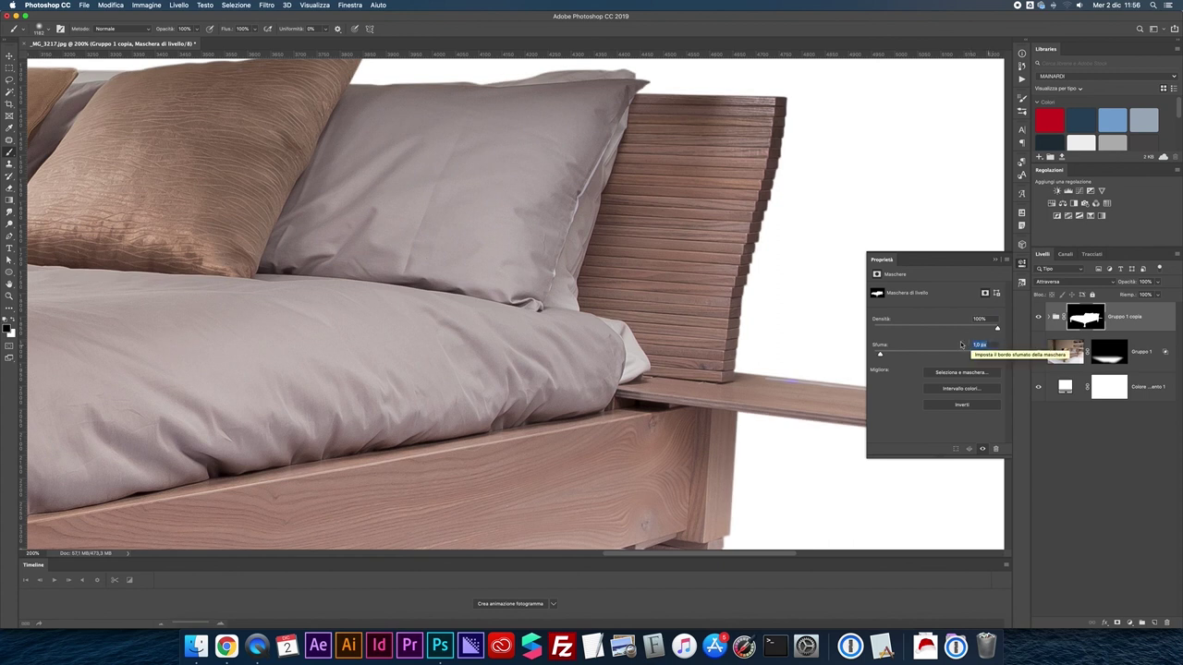
{"action": "left_click", "coordinate": [979, 346]}
{"action": "type", "text": "0"}
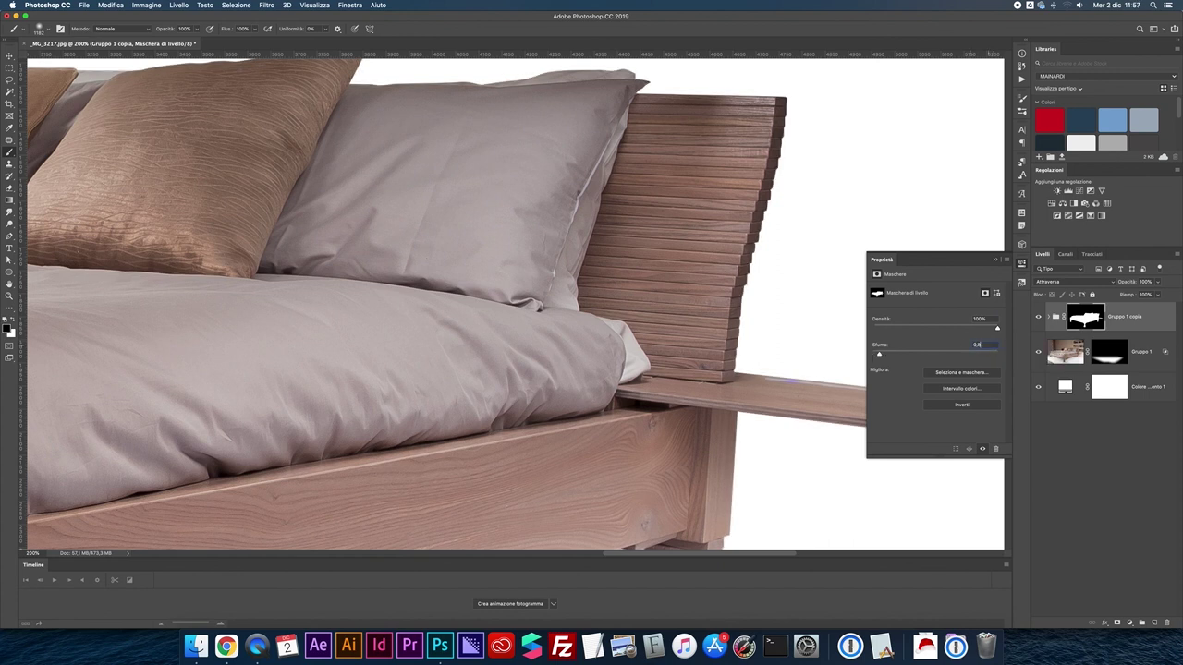
{"action": "key", "text": "Return"}
{"action": "type", "text": "0"}
- Check the crisp cutout edges by toggling the mask, then fit the whole image in view
{"action": "left_click", "coordinate": [998, 260]}
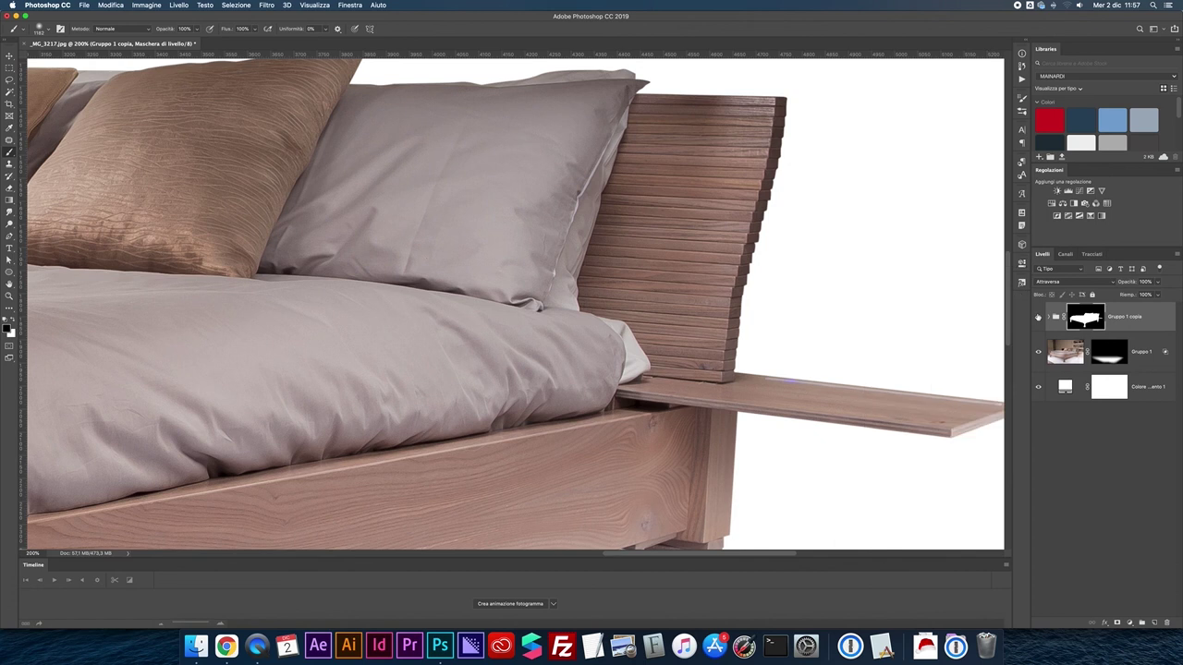
{"action": "left_click", "coordinate": [1087, 318], "text": "shift"}
{"action": "left_click", "coordinate": [1087, 318], "text": "shift"}
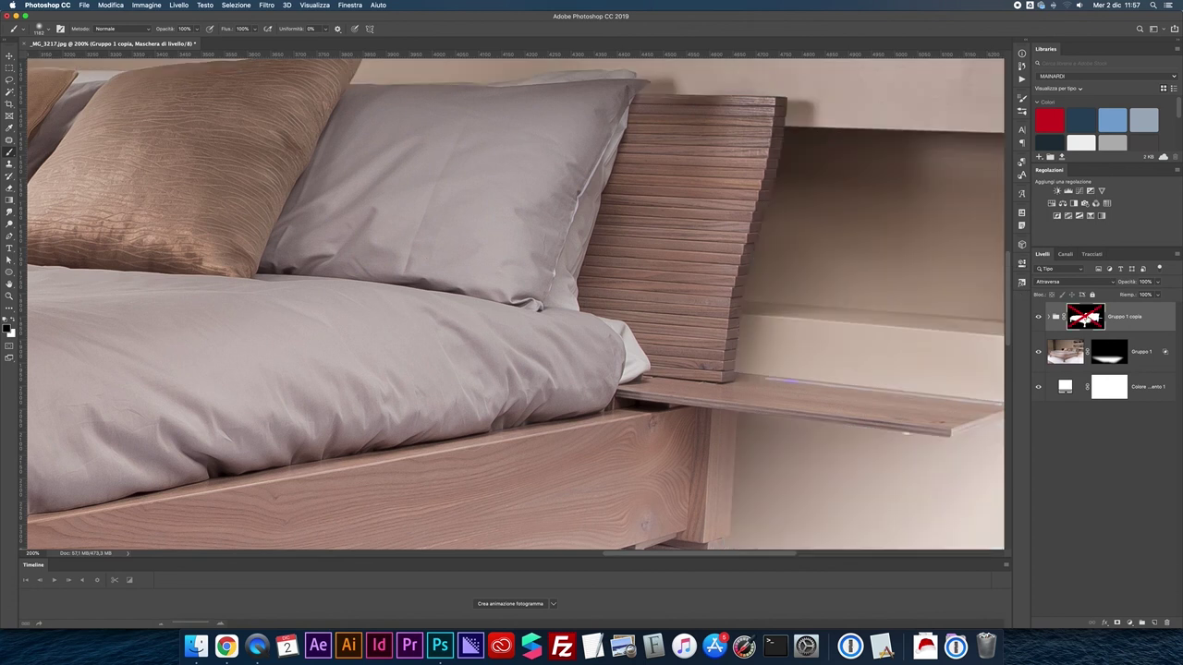
{"action": "key", "text": "ctrl+0"}
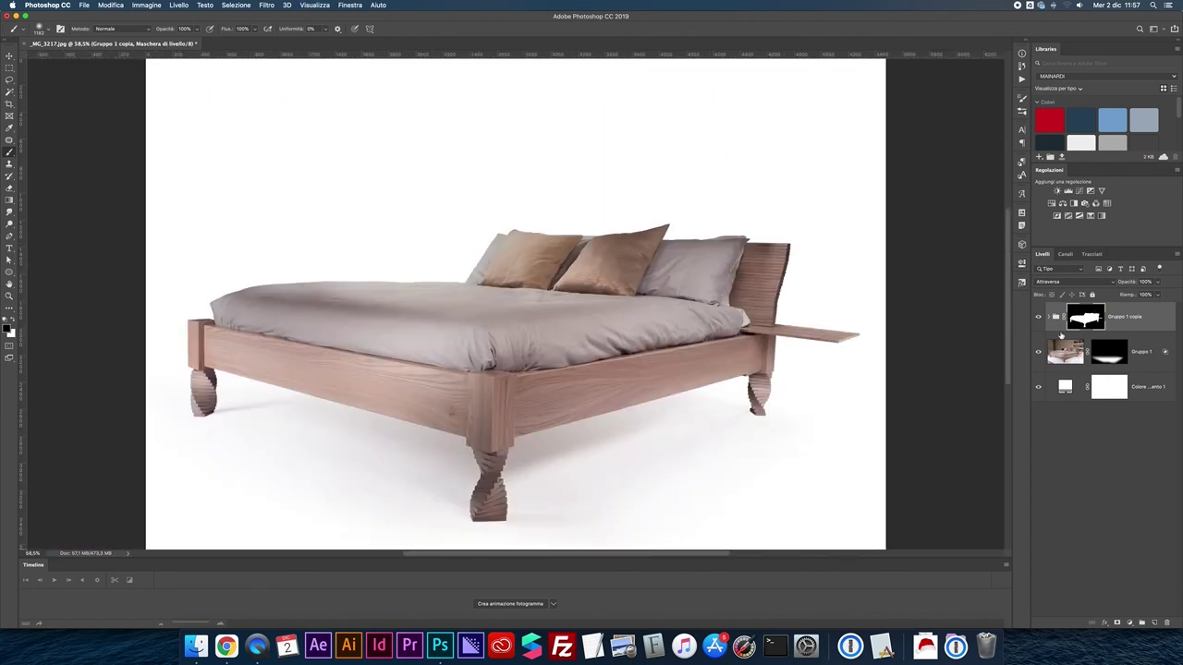
{"action": "left_click", "coordinate": [1087, 318], "text": "shift"}
{"action": "left_click", "coordinate": [1039, 352]}
{"action": "left_click", "coordinate": [1086, 318], "text": "shift"}
{"action": "left_click", "coordinate": [1039, 352]}
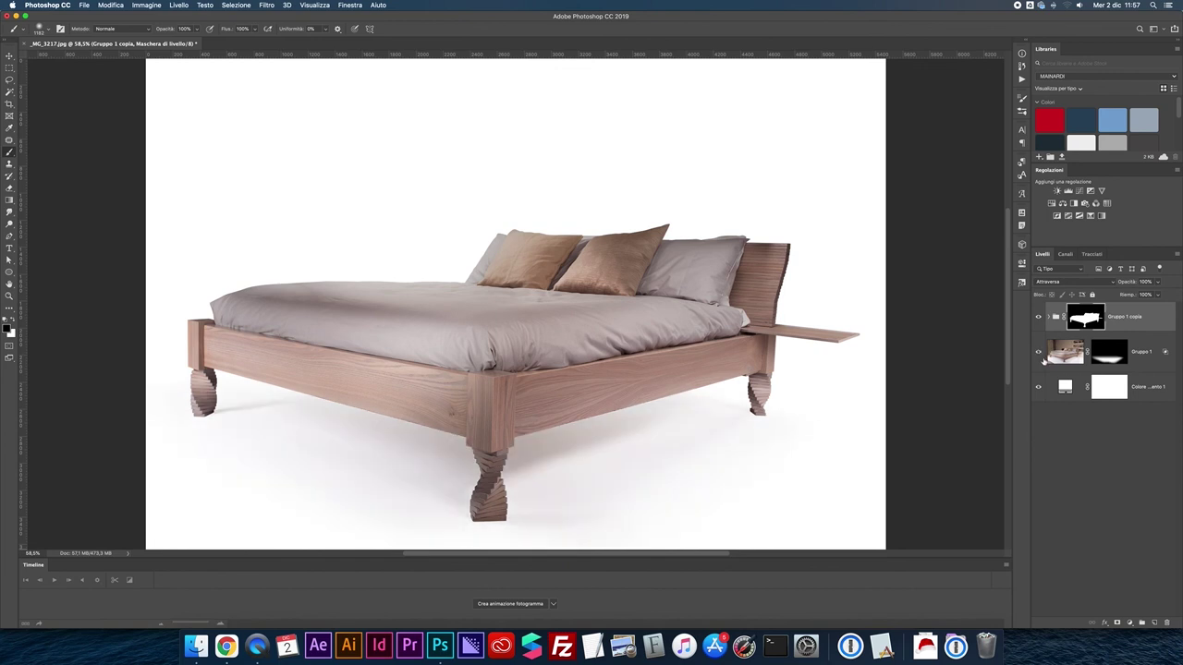